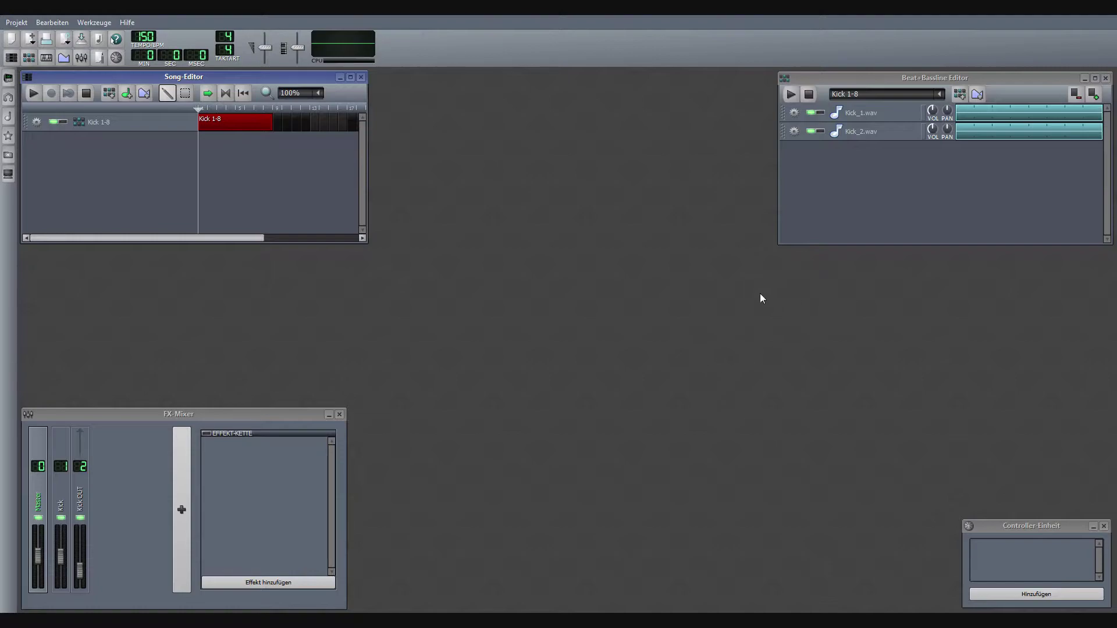
# Step: Bring the Beat+Bassline Editor with its two kick samples into focus
pyautogui.click(857, 210)
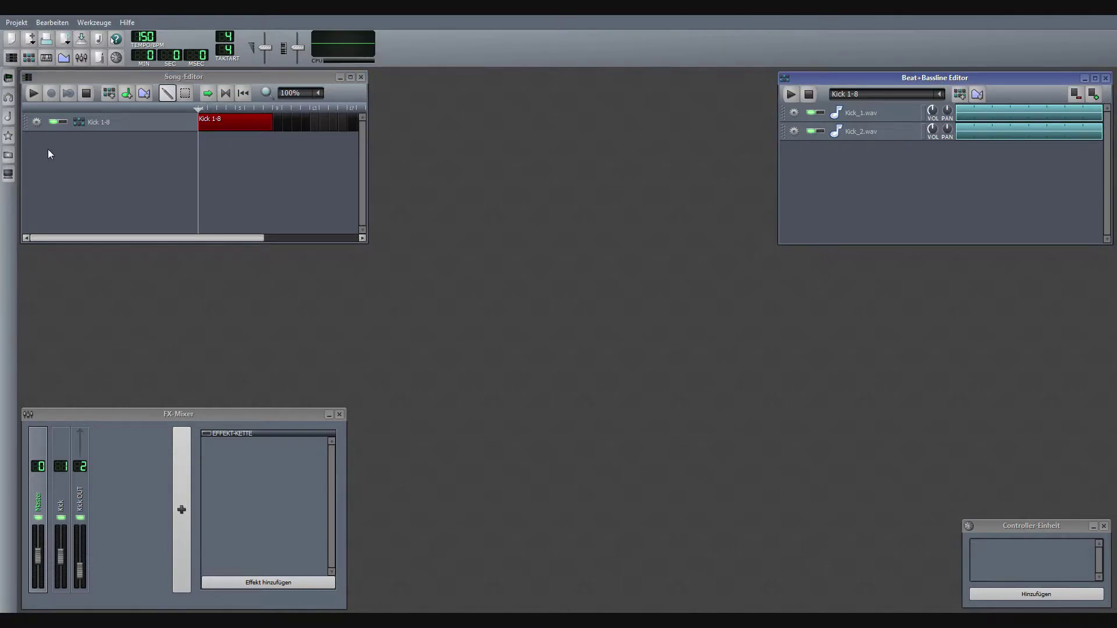
# Step: Drag Kick F#.wav from the Psychoactive worship folder into the beat pattern as a new track
pyautogui.click(9, 116)
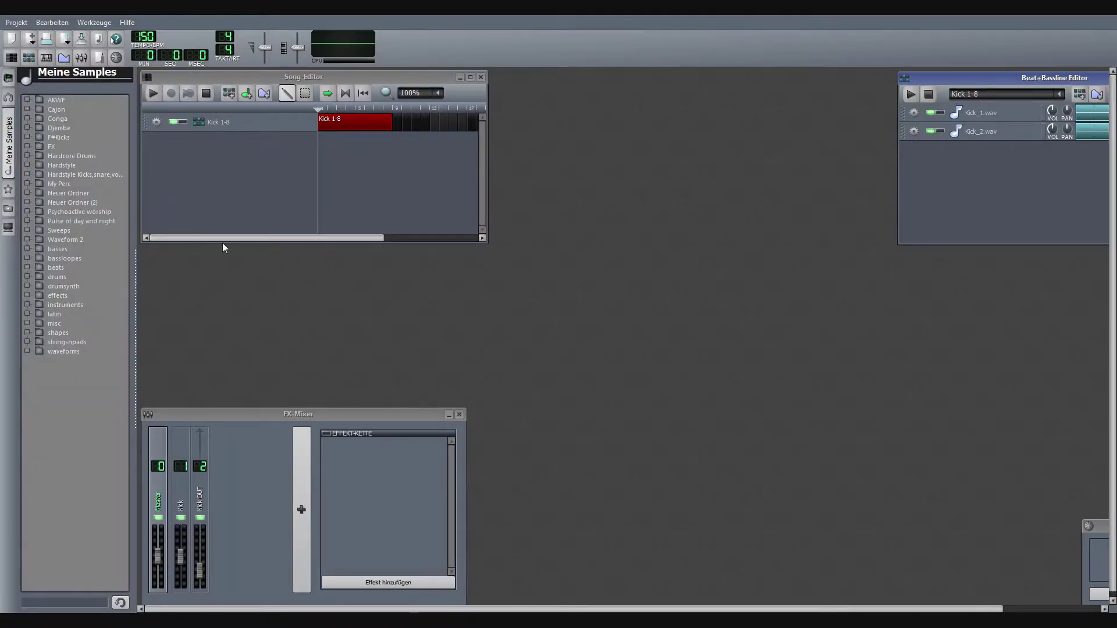
pyautogui.click(29, 212)
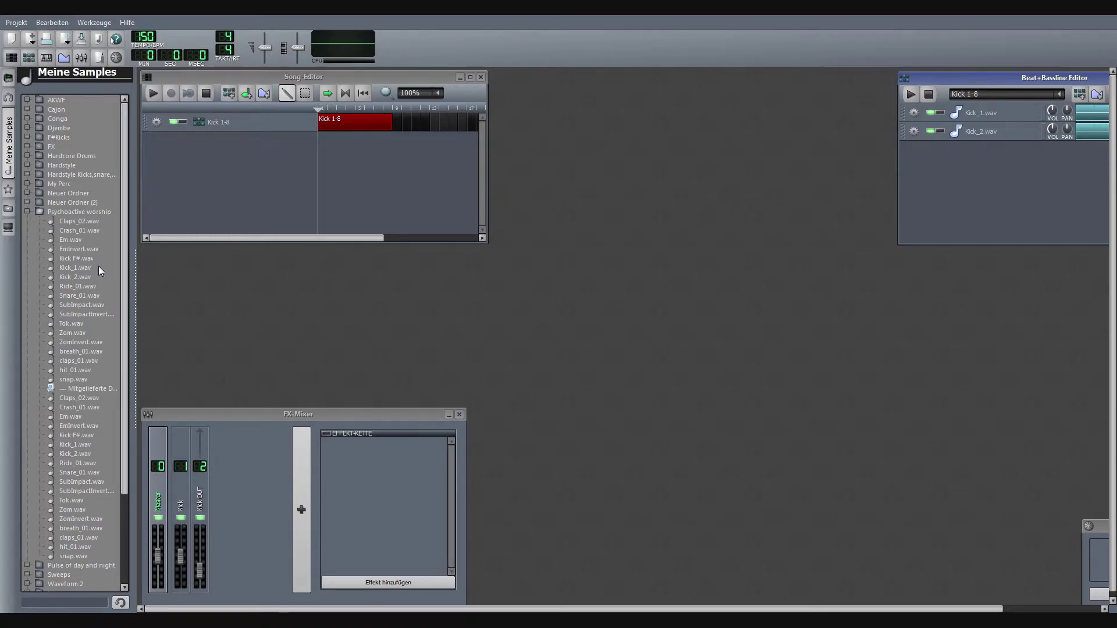
pyautogui.moveTo(73, 258); pyautogui.dragTo(902, 218)
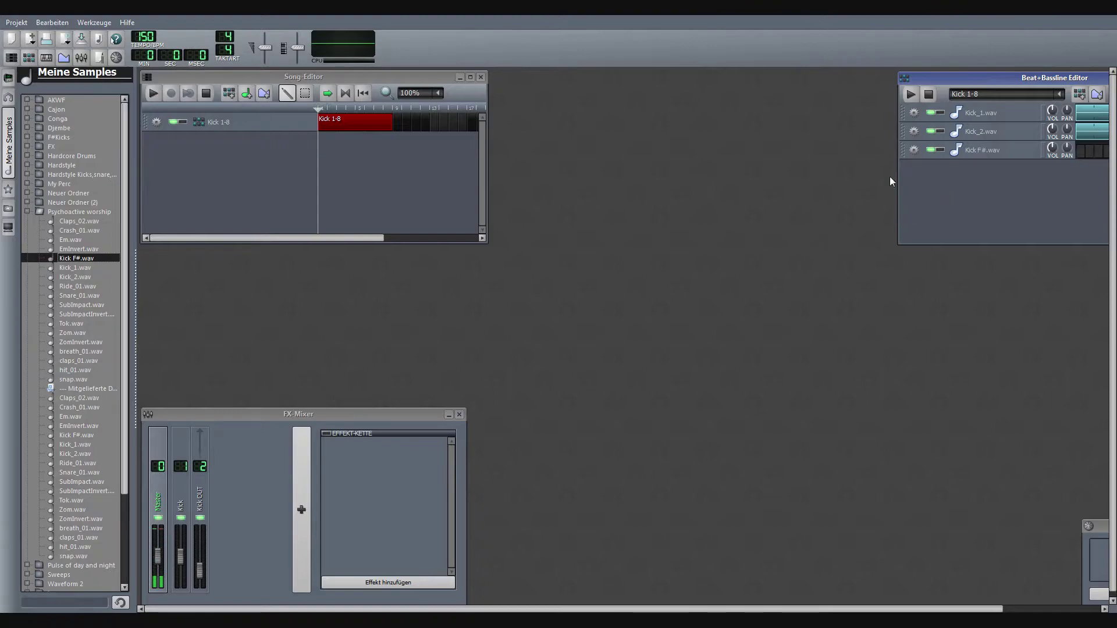
pyautogui.click(10, 131)
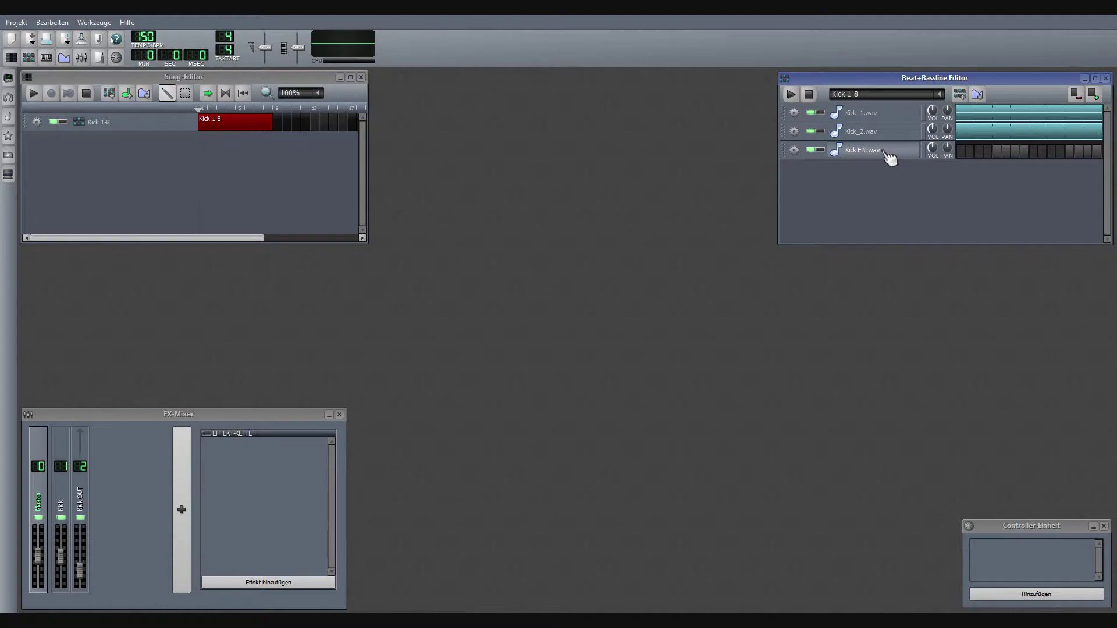
# Step: Lower Kick F#.wav's base note slightly in AudioFileProcessor and preview the sound
pyautogui.click(886, 152)
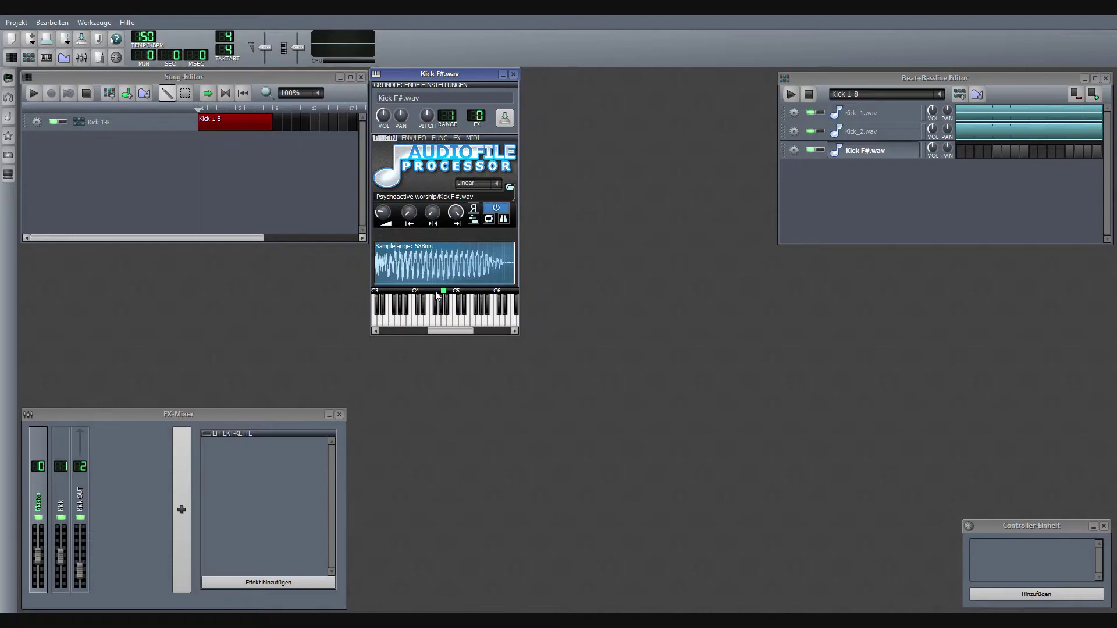
pyautogui.moveTo(443, 291); pyautogui.dragTo(435, 291)
pyautogui.click(438, 300)
# Step: Add FX mixer channel 3 named HS Kick and route Kick F#.wav to it
pyautogui.click(892, 153)
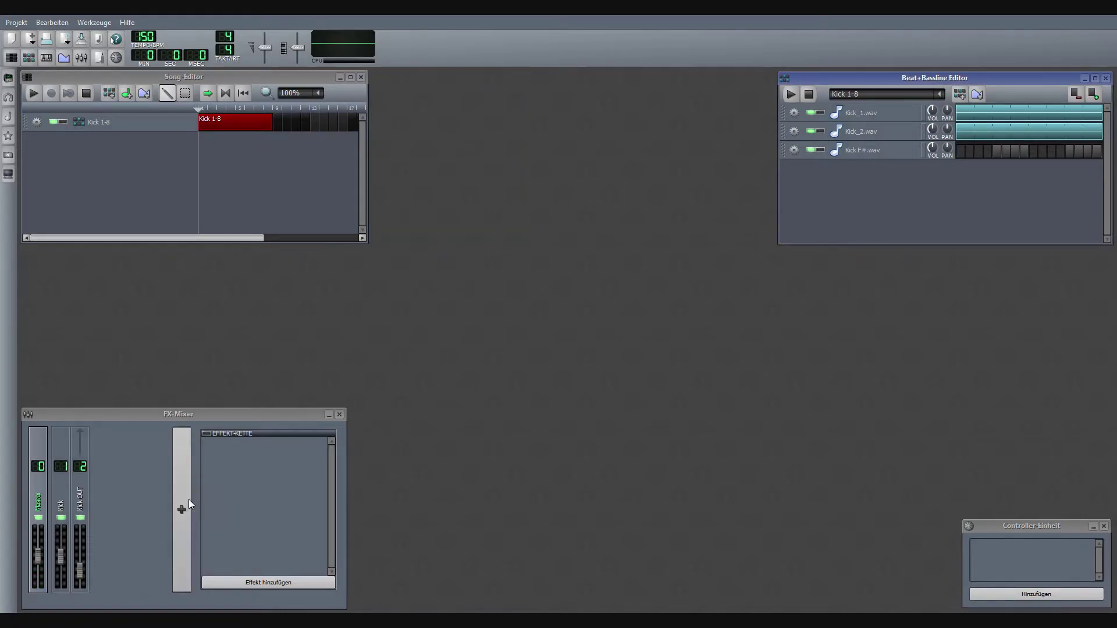
pyautogui.click(182, 497)
pyautogui.doubleClick(98, 501)
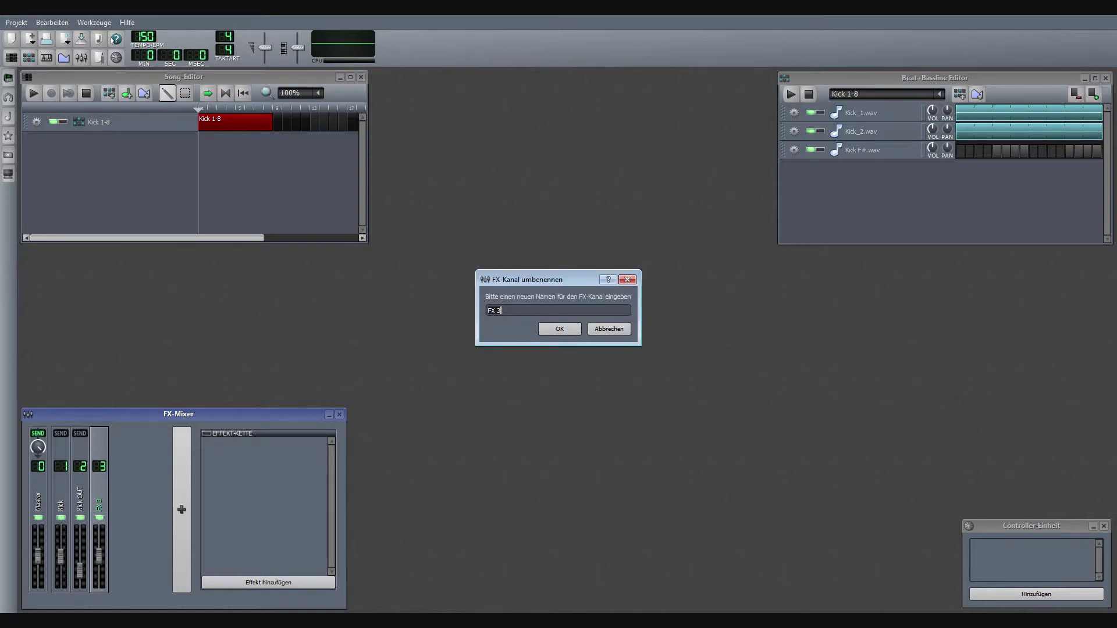
pyautogui.write('HS')
pyautogui.write(' Kick')
pyautogui.press('Return')
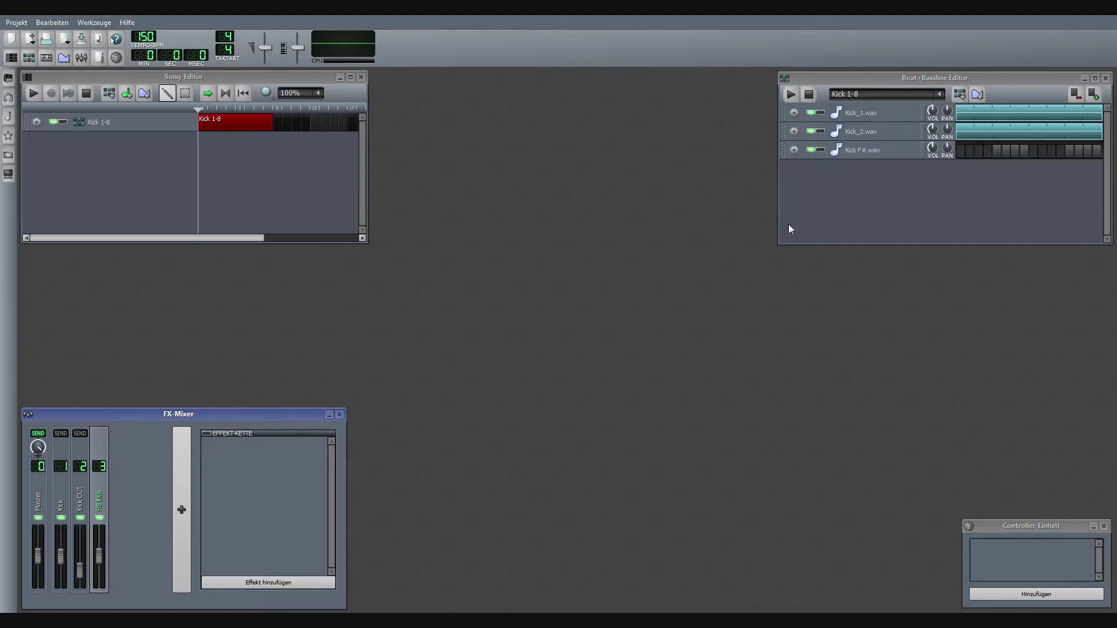
pyautogui.click(864, 150)
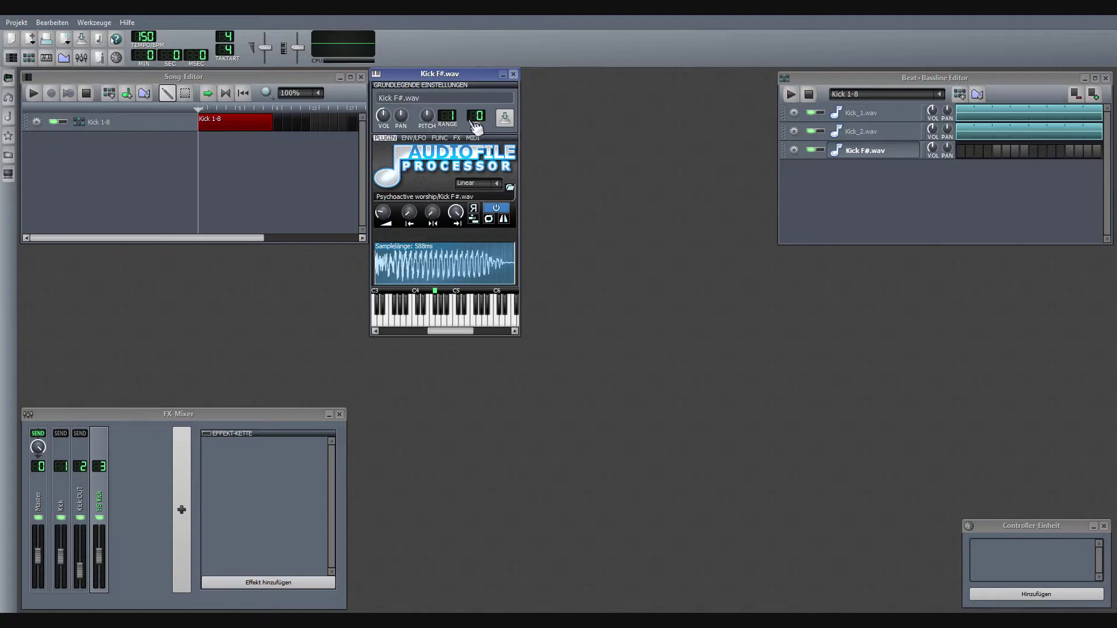
pyautogui.scroll(3, 477, 117)
# Step: Add FX mixer channel 4 and name it HS Kick OUT
pyautogui.click(881, 151)
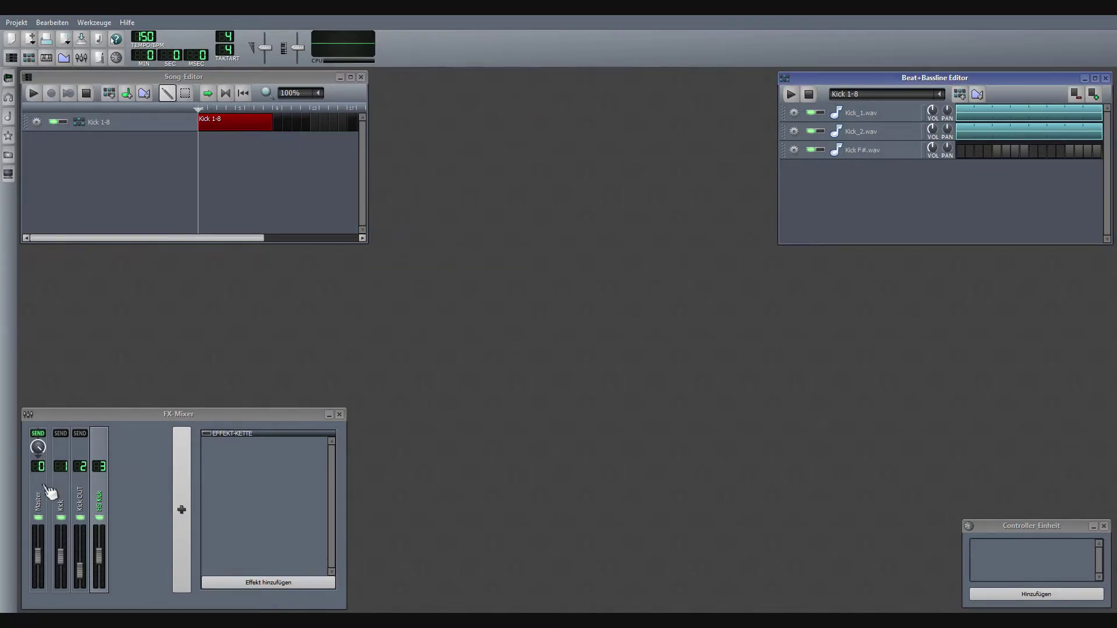
pyautogui.click(143, 492)
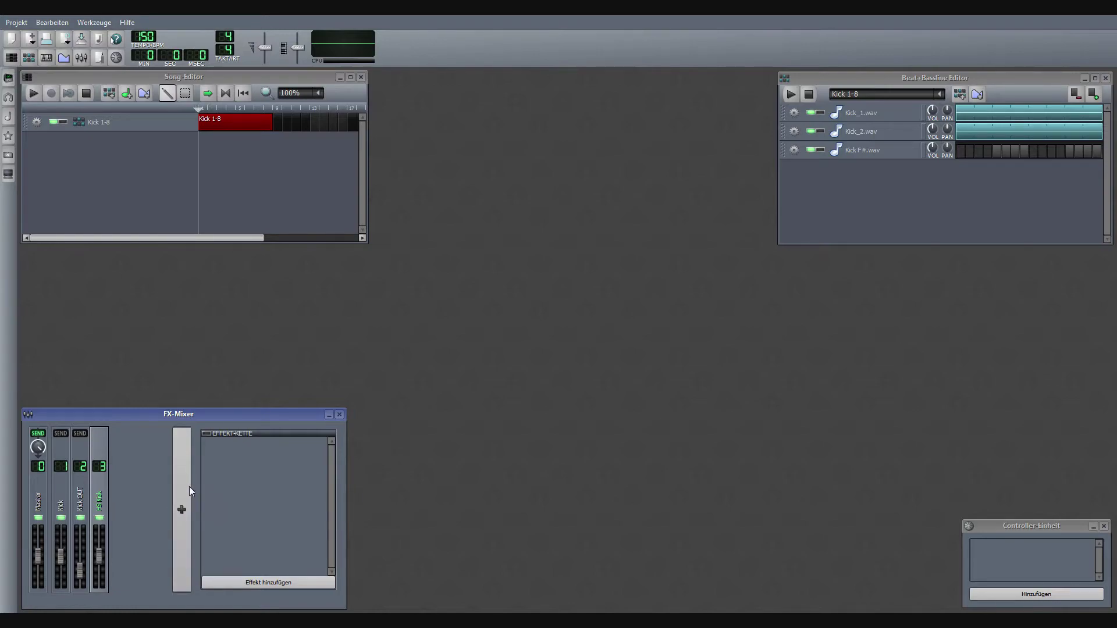
pyautogui.click(181, 490)
pyautogui.doubleClick(122, 494)
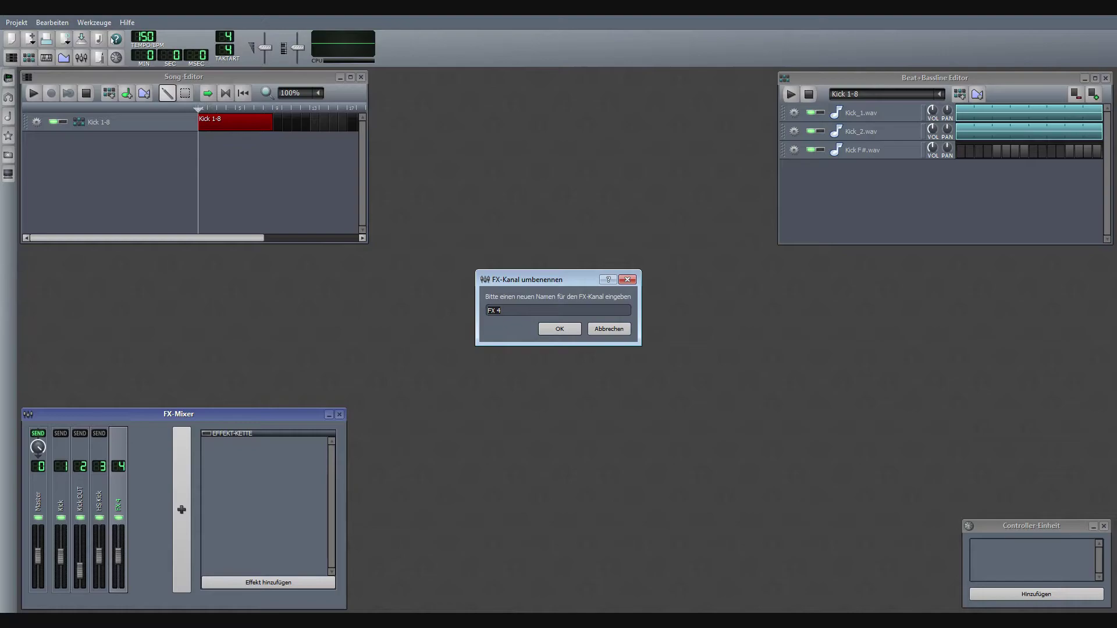
pyautogui.write('H')
pyautogui.write('K')
pyautogui.write('ck')
pyautogui.write(' 001')
pyautogui.press('Return')
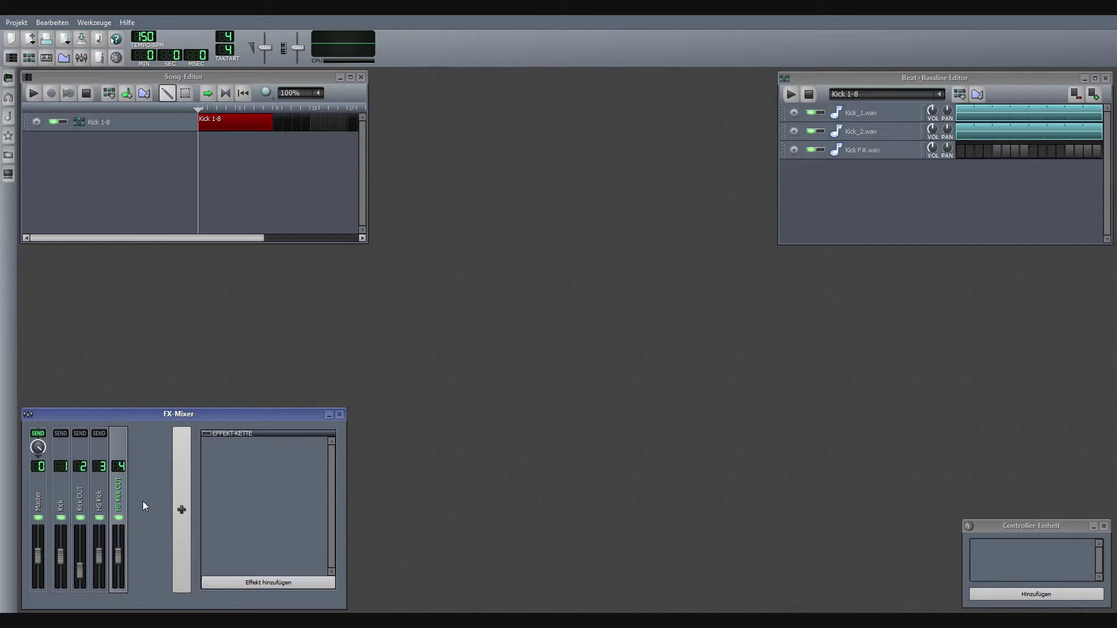
# Step: Send HS Kick into channel 4 instead of Master and lower HS Kick OUT's fader
pyautogui.click(103, 499)
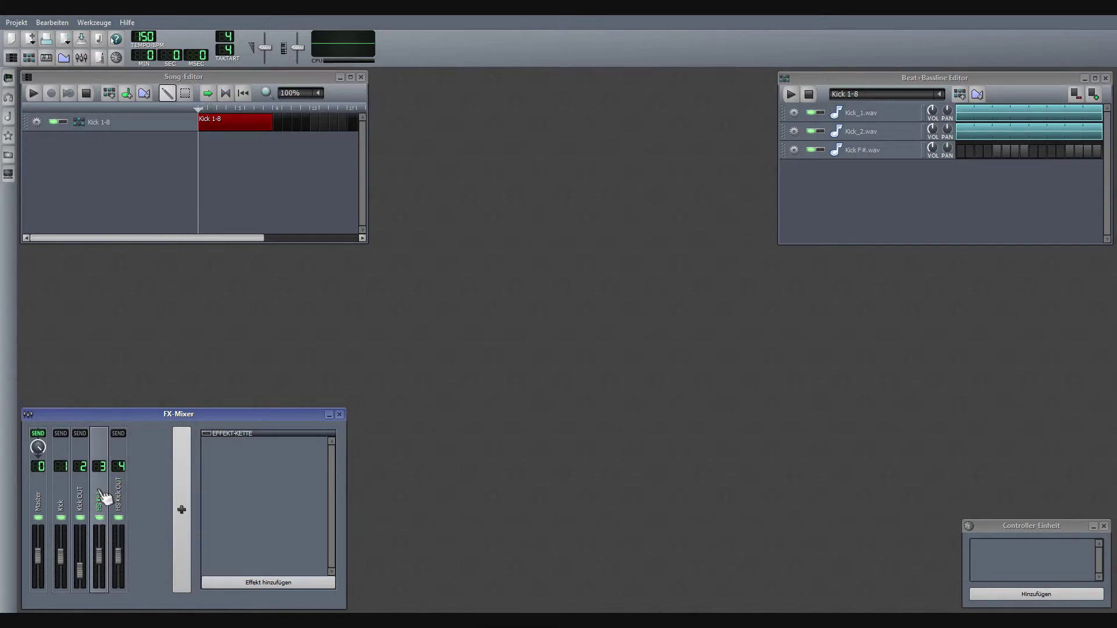
pyautogui.click(41, 434)
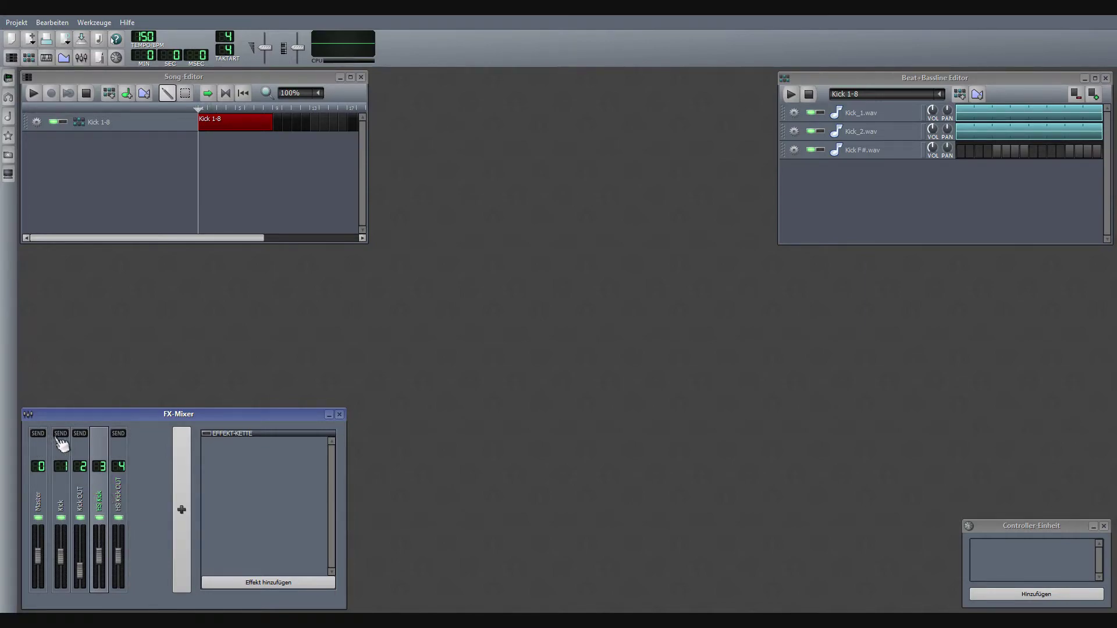
pyautogui.click(121, 434)
pyautogui.click(127, 504)
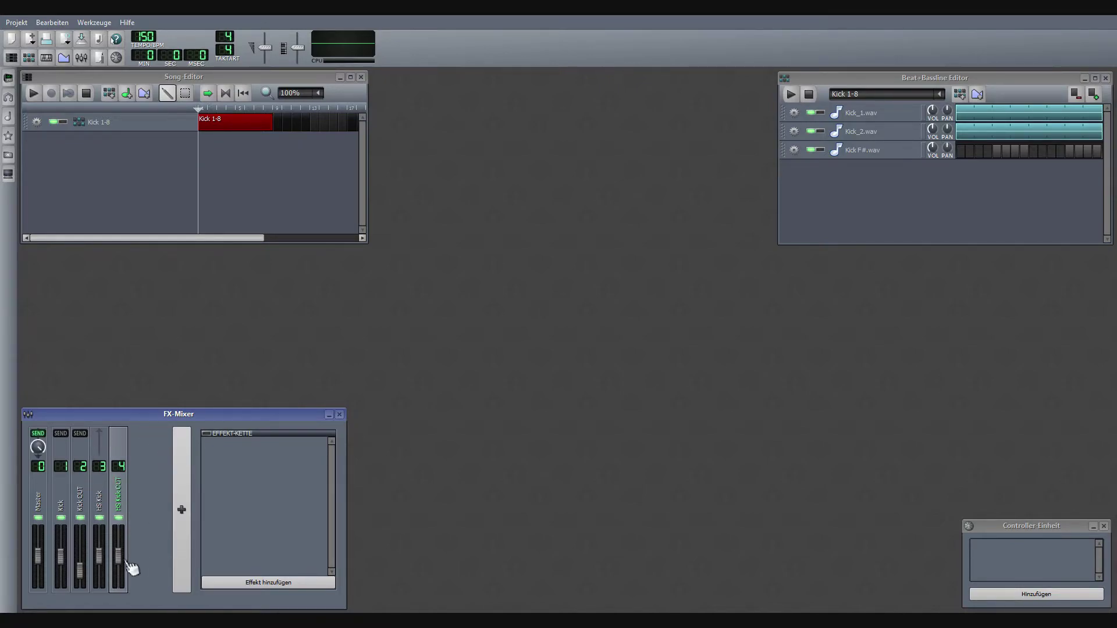
pyautogui.moveTo(119, 556); pyautogui.dragTo(123, 567)
# Step: Add a Fast Lookahead Limiter effect to the HS Kick channel
pyautogui.click(101, 502)
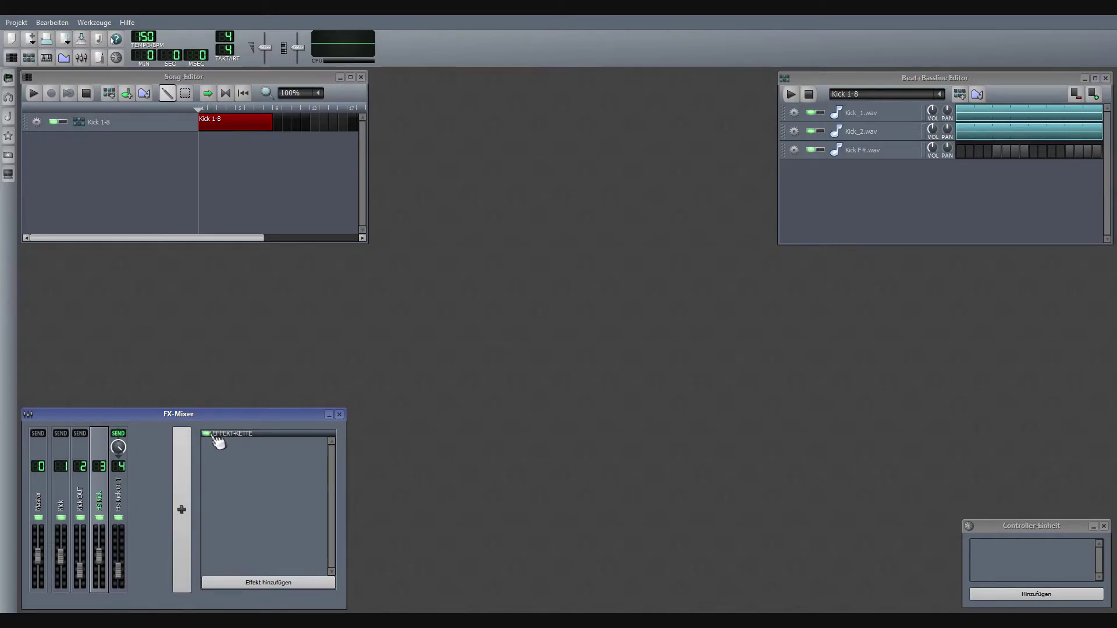
pyautogui.click(253, 582)
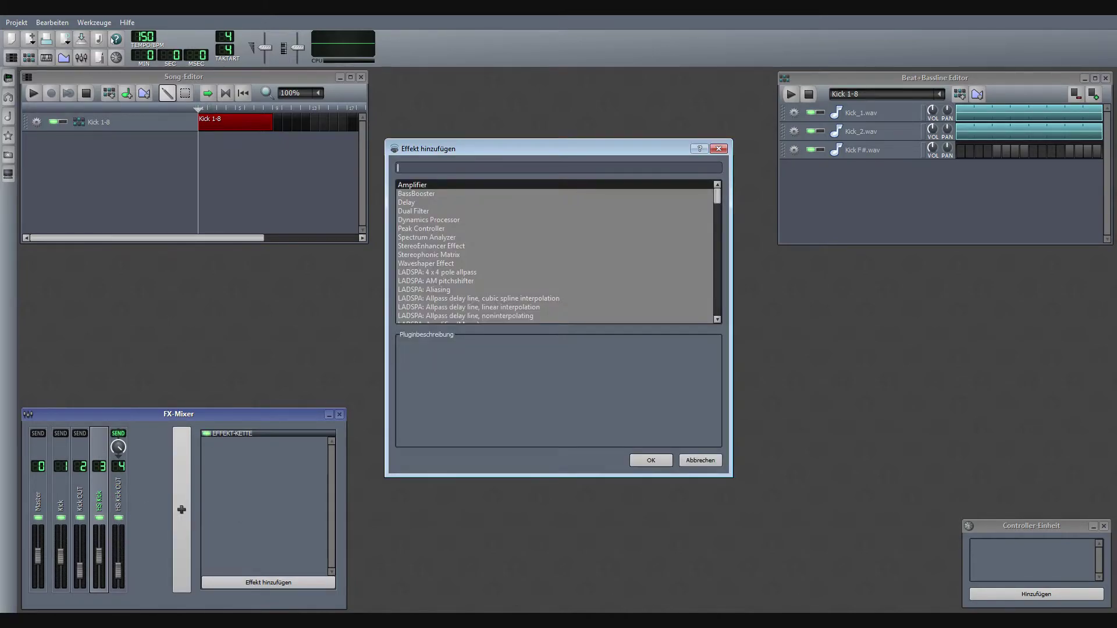
pyautogui.write('Fast')
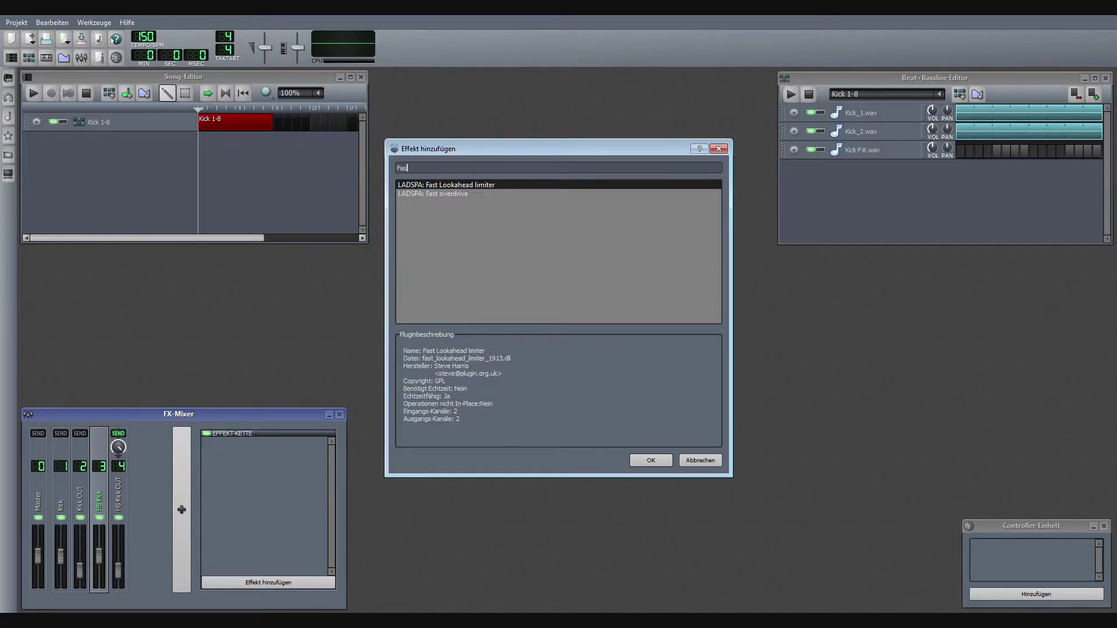
pyautogui.press('Return')
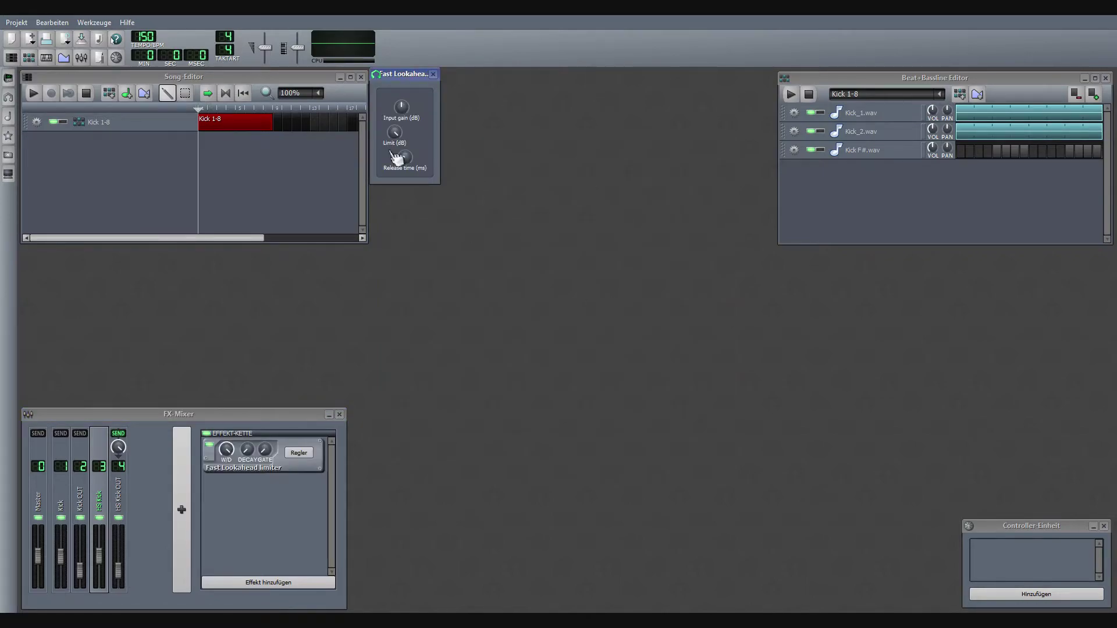
# Step: Tempo-sync the limiter's release time to sixteenth notes and close its controls
pyautogui.rightClick(418, 166)
pyautogui.moveTo(472, 273)
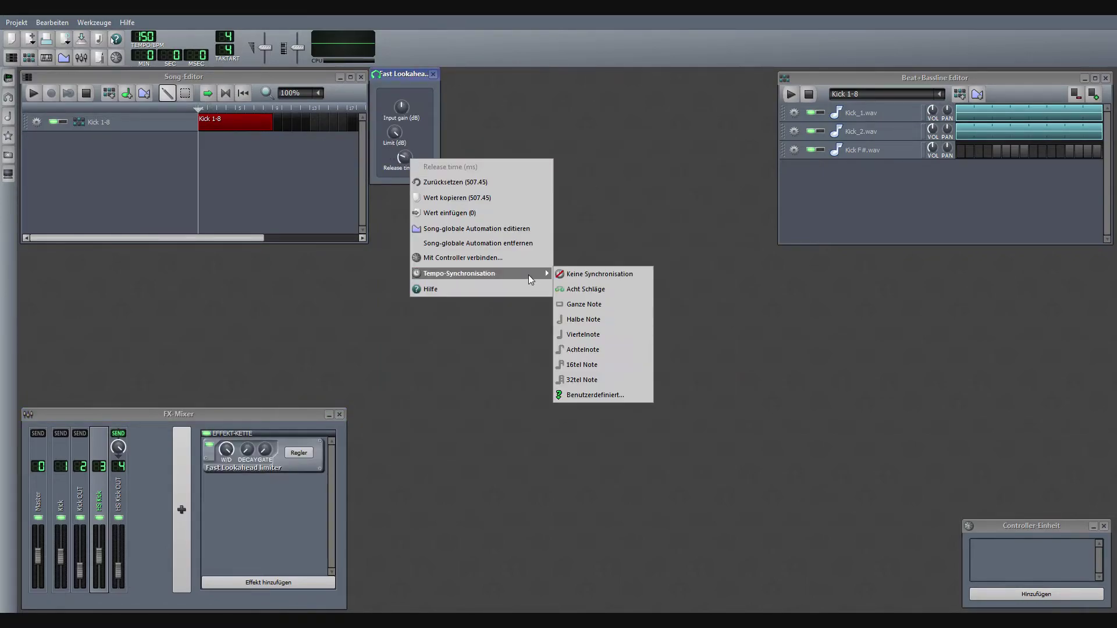
pyautogui.click(626, 362)
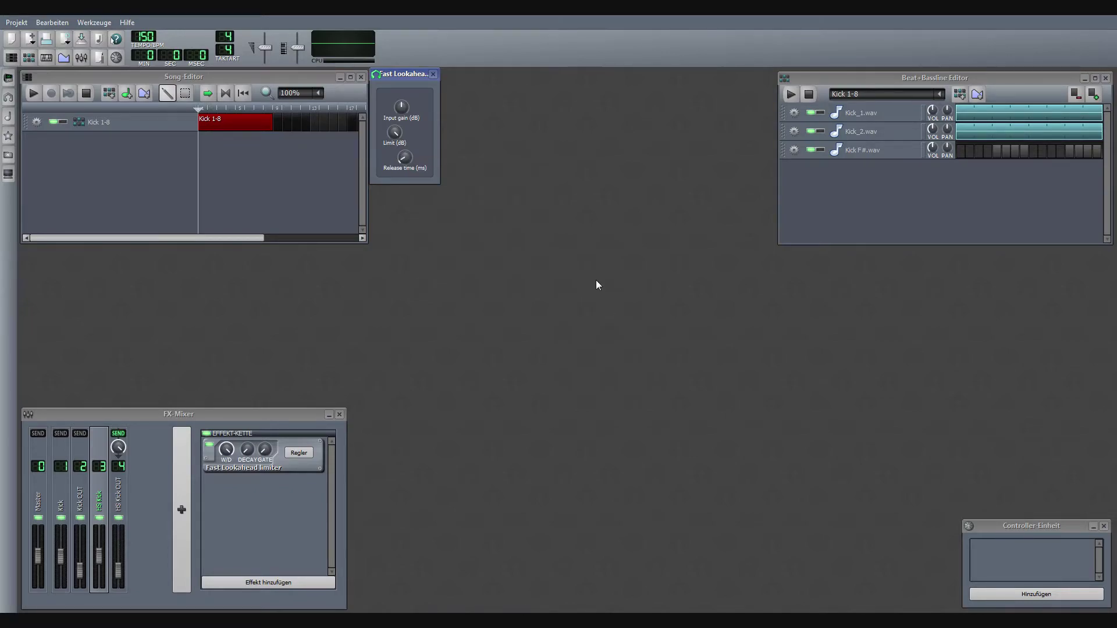
pyautogui.doubleClick(301, 466)
pyautogui.click(899, 213)
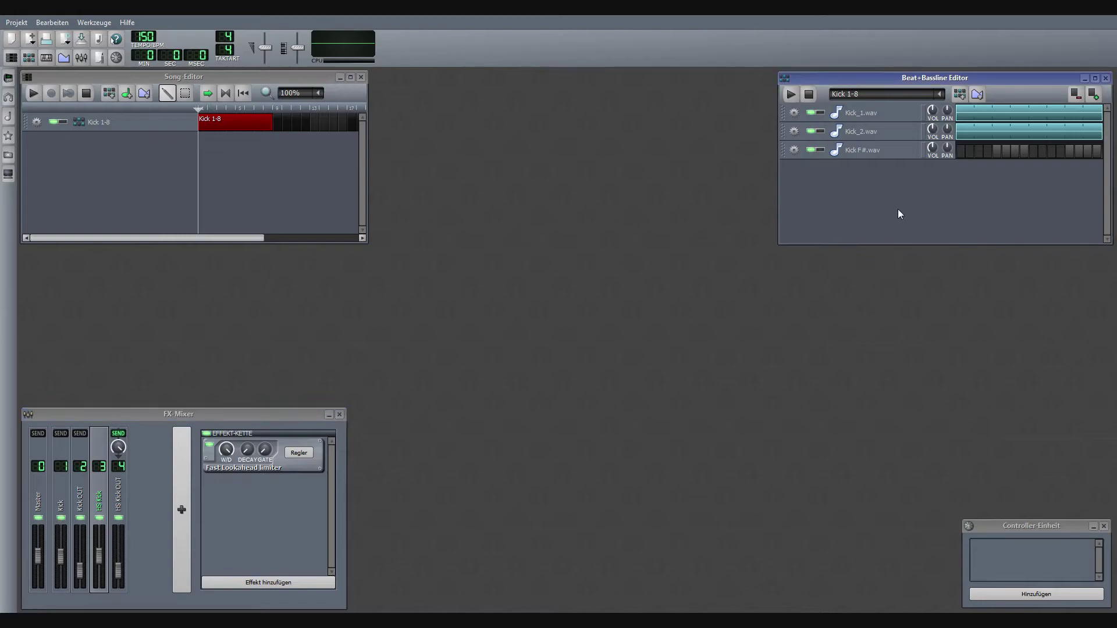
# Step: Add a new beat/bassline track to the song and name it HS Kick 1-8
pyautogui.click(107, 91)
pyautogui.doubleClick(131, 142)
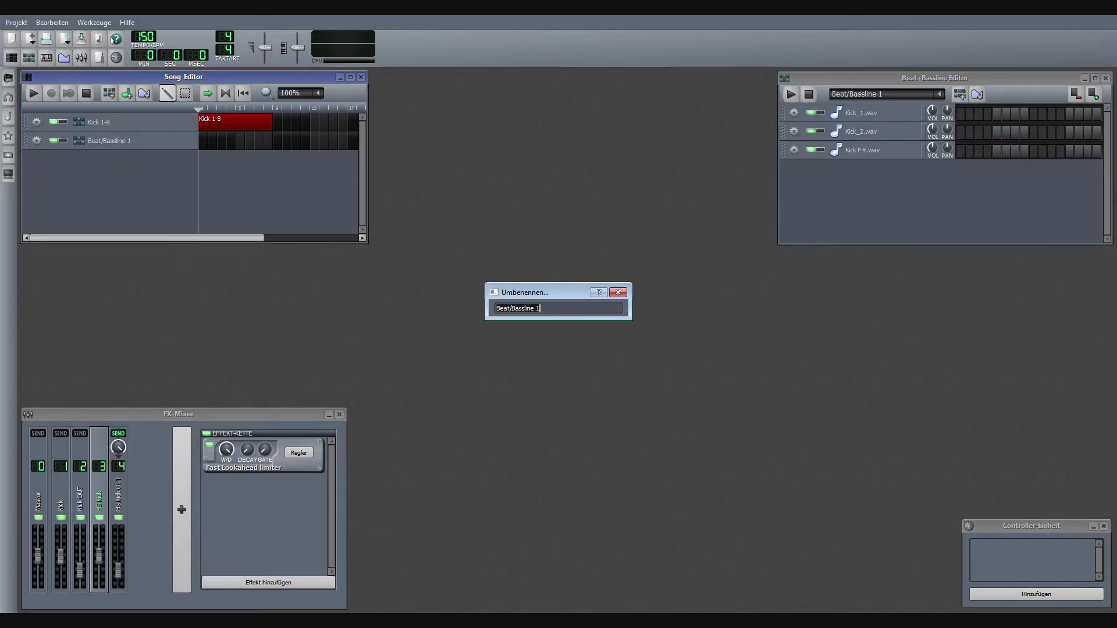
pyautogui.write('HS ')
pyautogui.write('Kick ')
pyautogui.write('1-8')
pyautogui.press('Return')
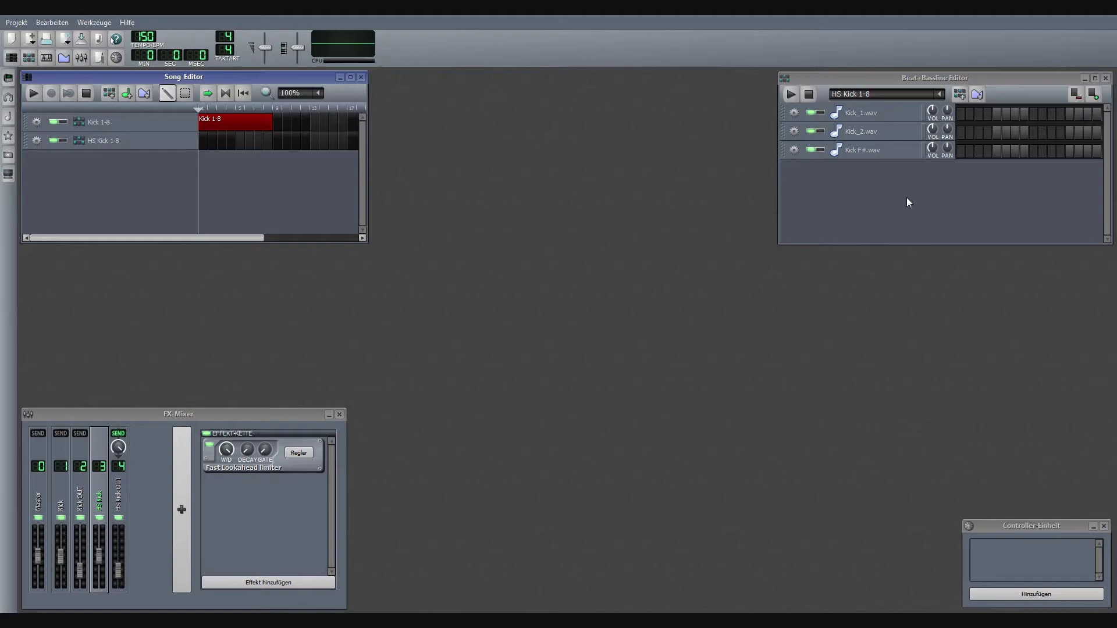
# Step: Open the Kick F#.wav track in the piano roll
pyautogui.rightClick(992, 152)
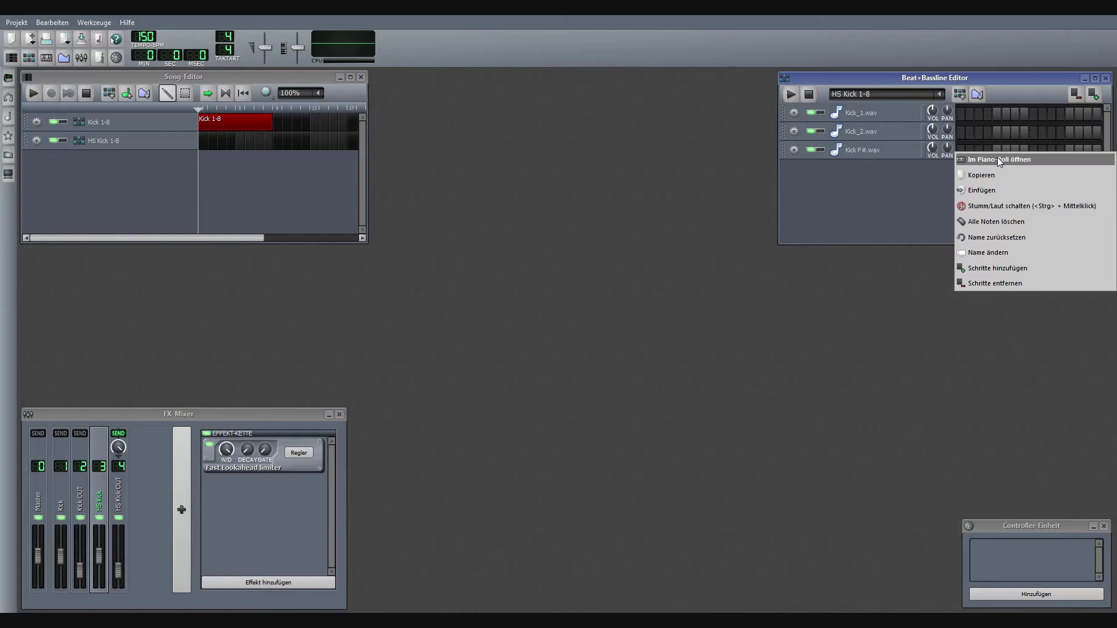
pyautogui.click(997, 159)
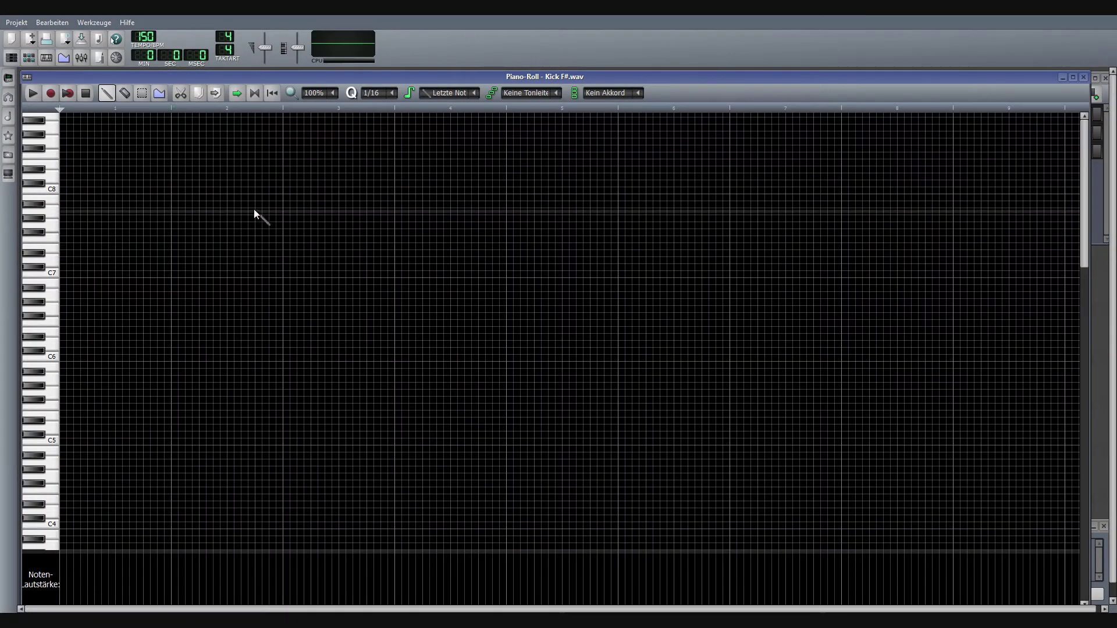
# Step: Enable piano-roll note name labels in the general settings and dismiss the restart notice
pyautogui.click(44, 24)
pyautogui.click(55, 67)
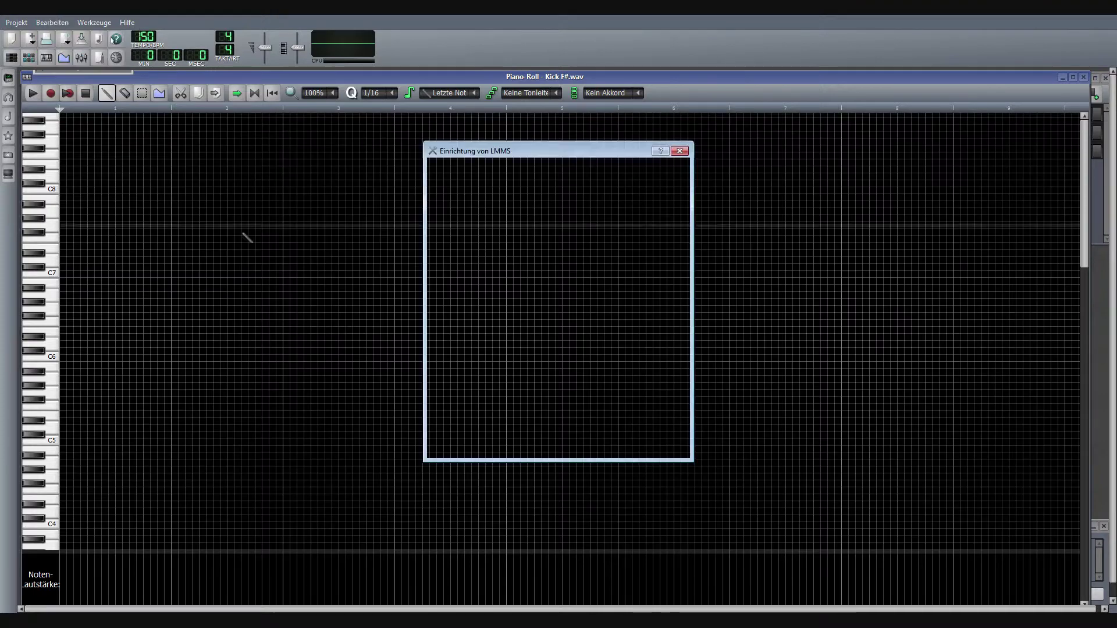
pyautogui.click(485, 329)
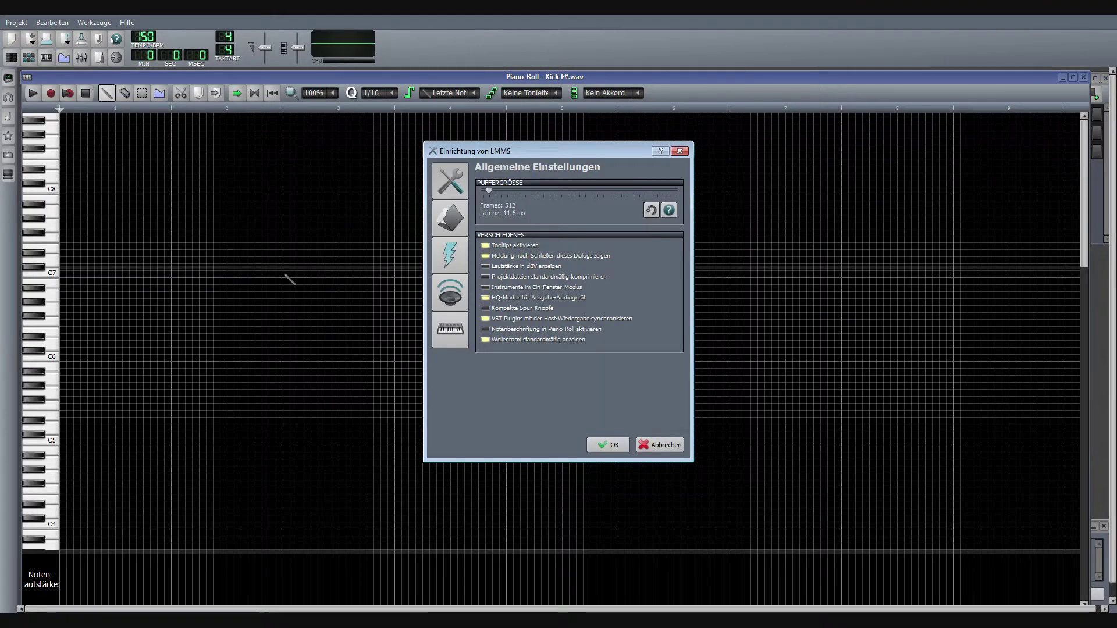
pyautogui.press('Return')
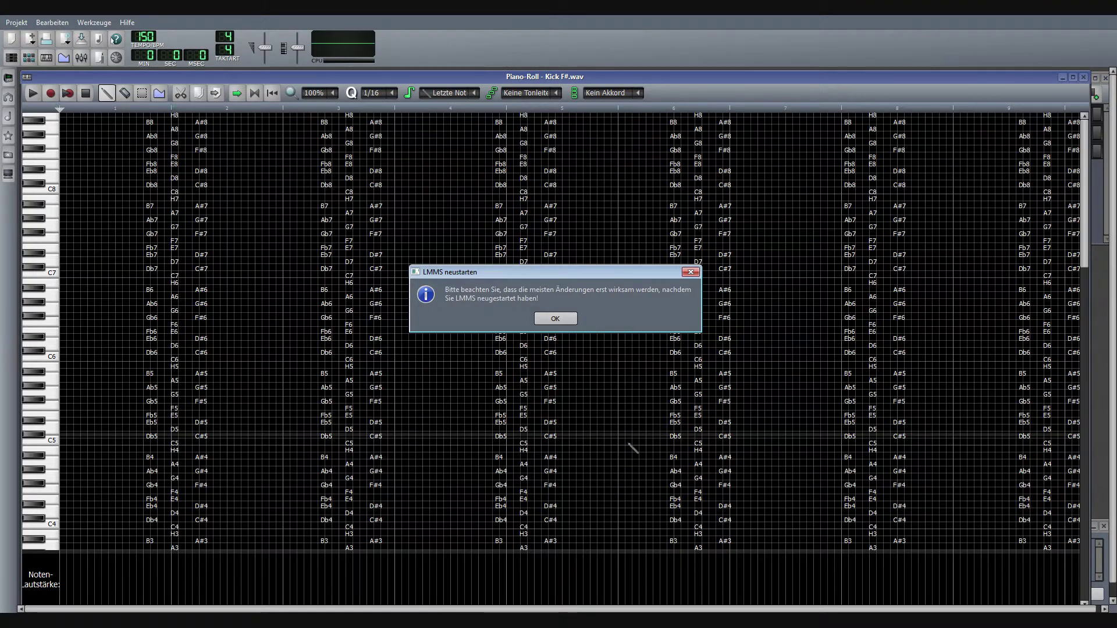
pyautogui.press('Return')
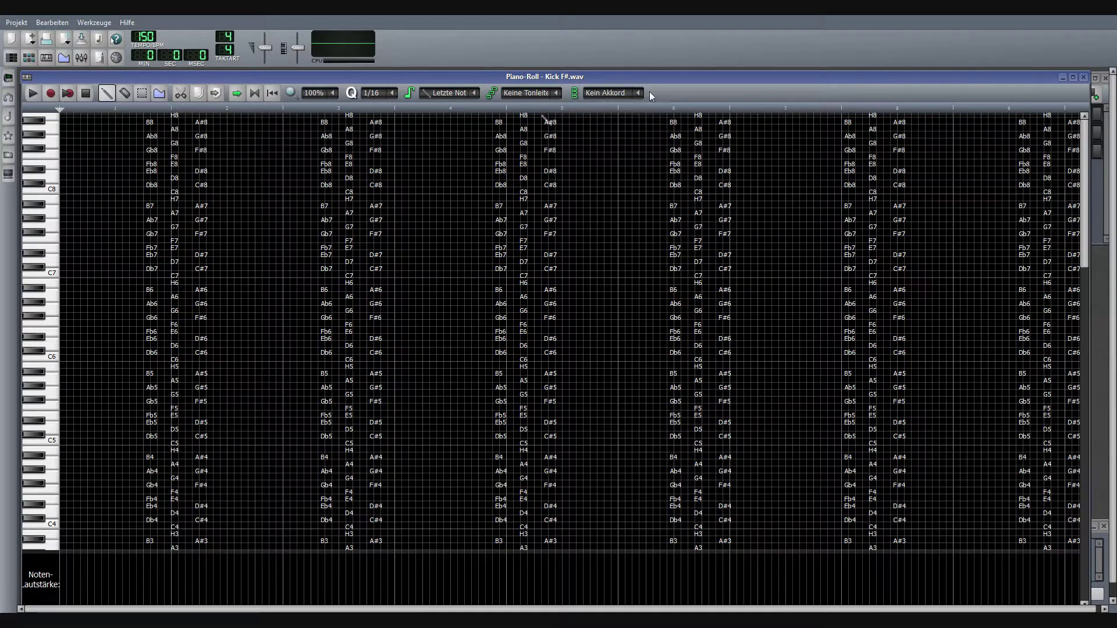
# Step: Choose the major (Dur) scale in the piano roll
pyautogui.click(557, 93)
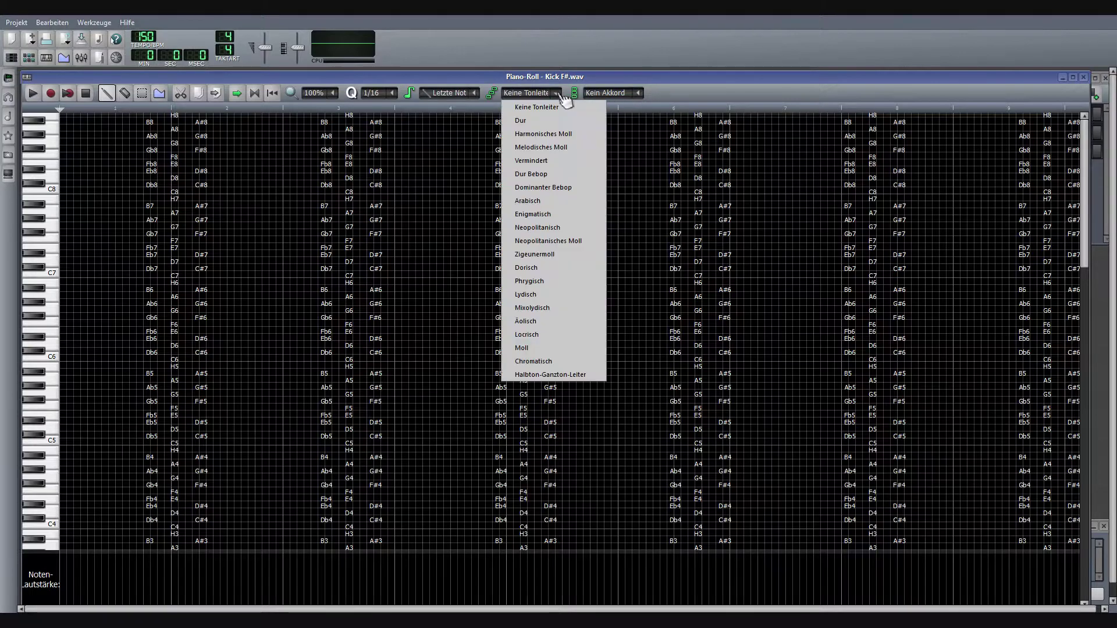
pyautogui.click(548, 120)
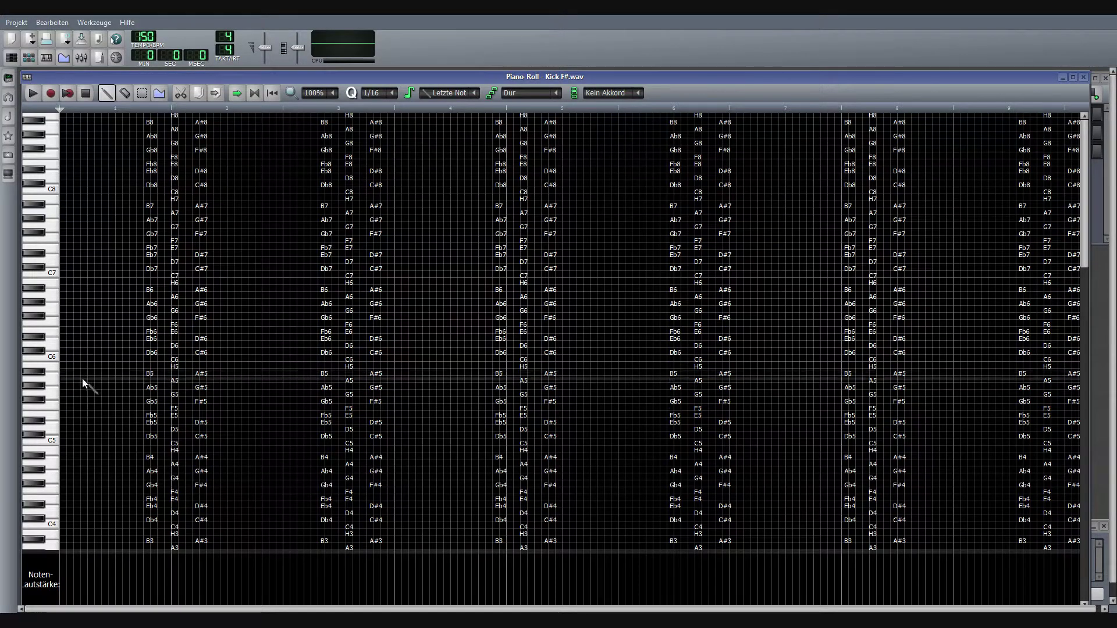
# Step: Mark the current scale's rows across the grid via the piano keys' context menu
pyautogui.rightClick(52, 381)
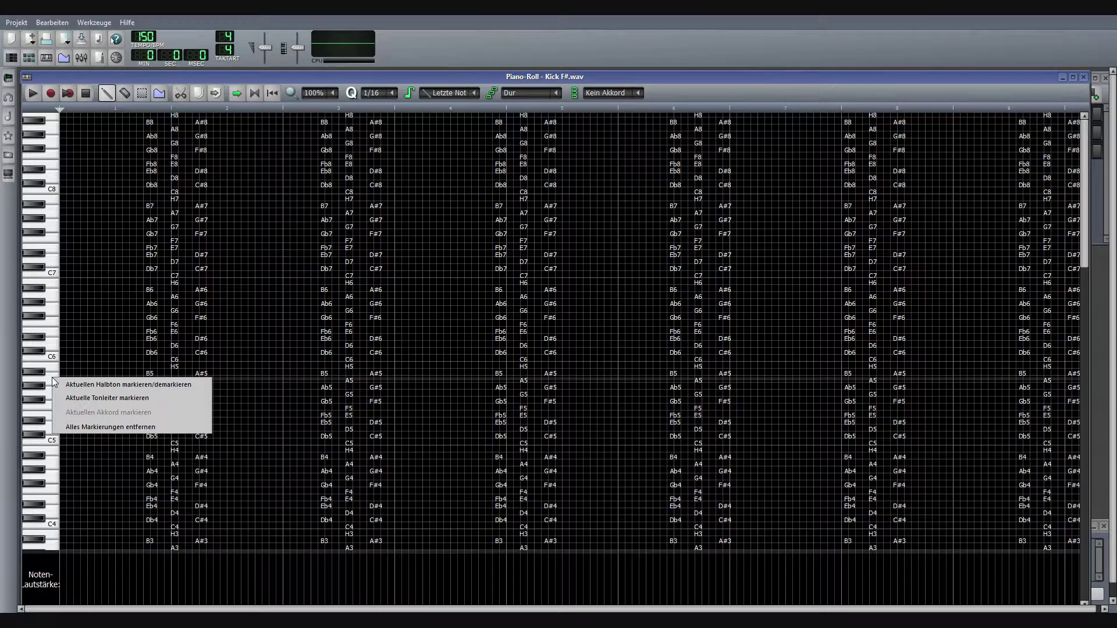
pyautogui.click(609, 78)
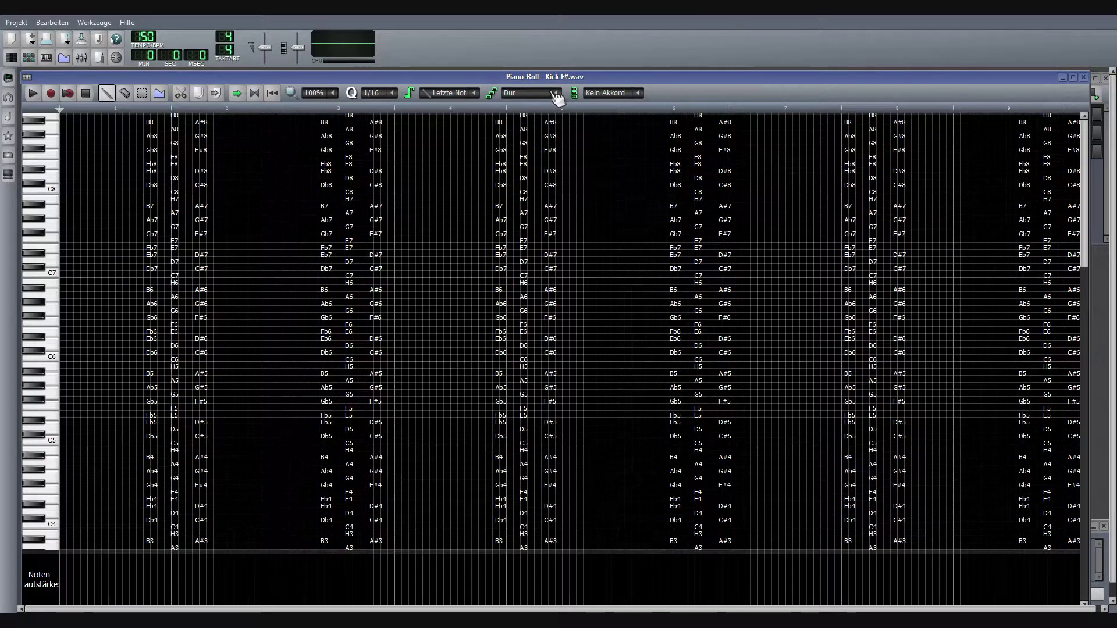
pyautogui.rightClick(51, 379)
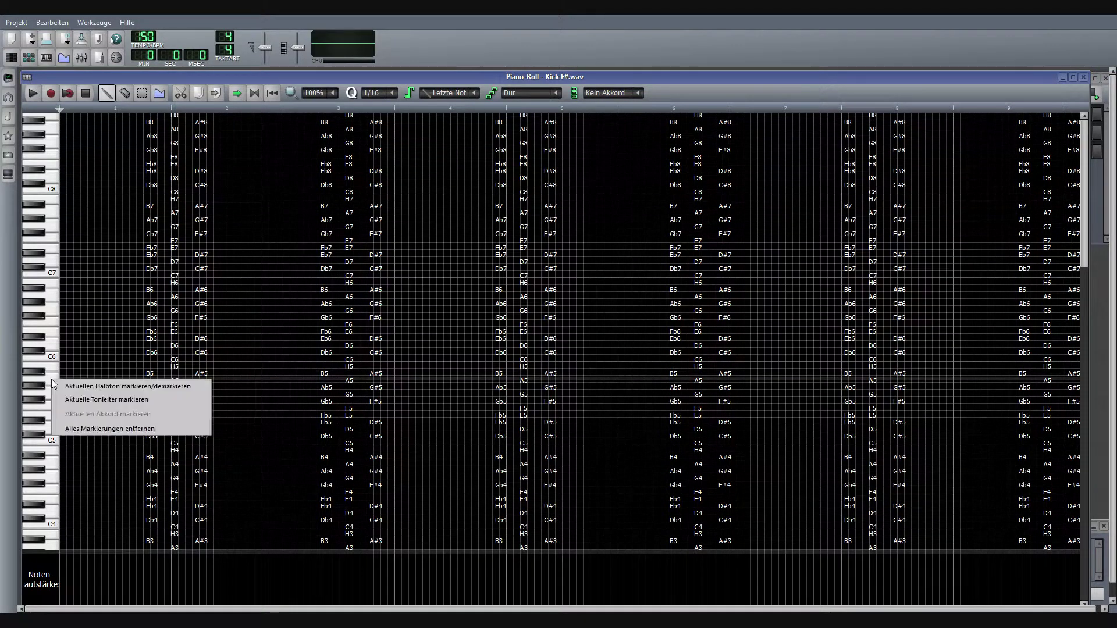
pyautogui.click(173, 400)
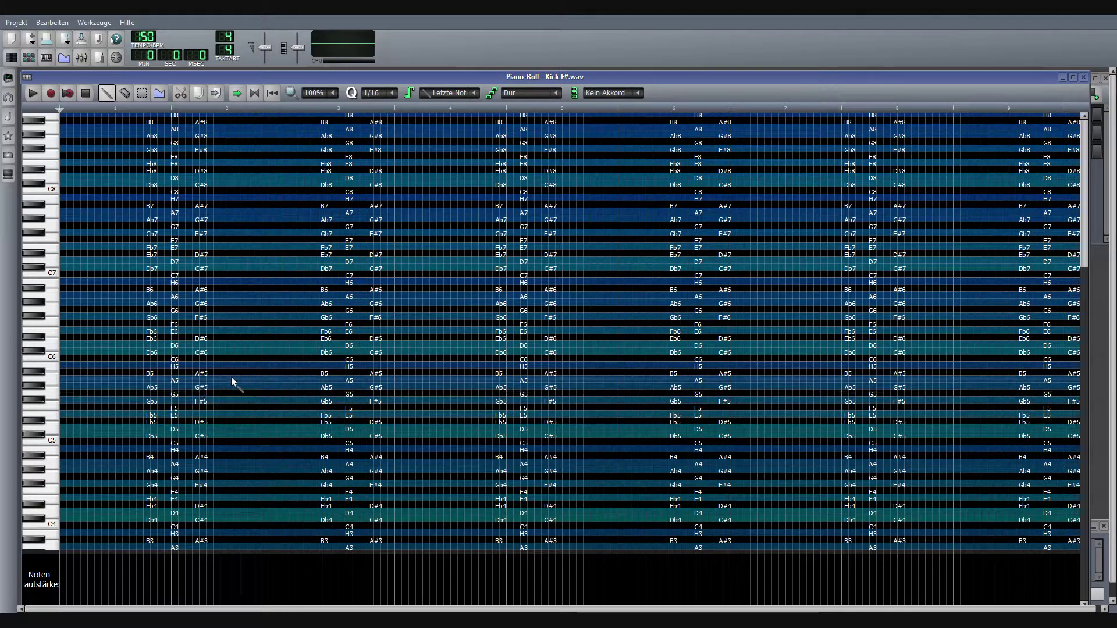
pyautogui.scroll(-1, 335, 348)
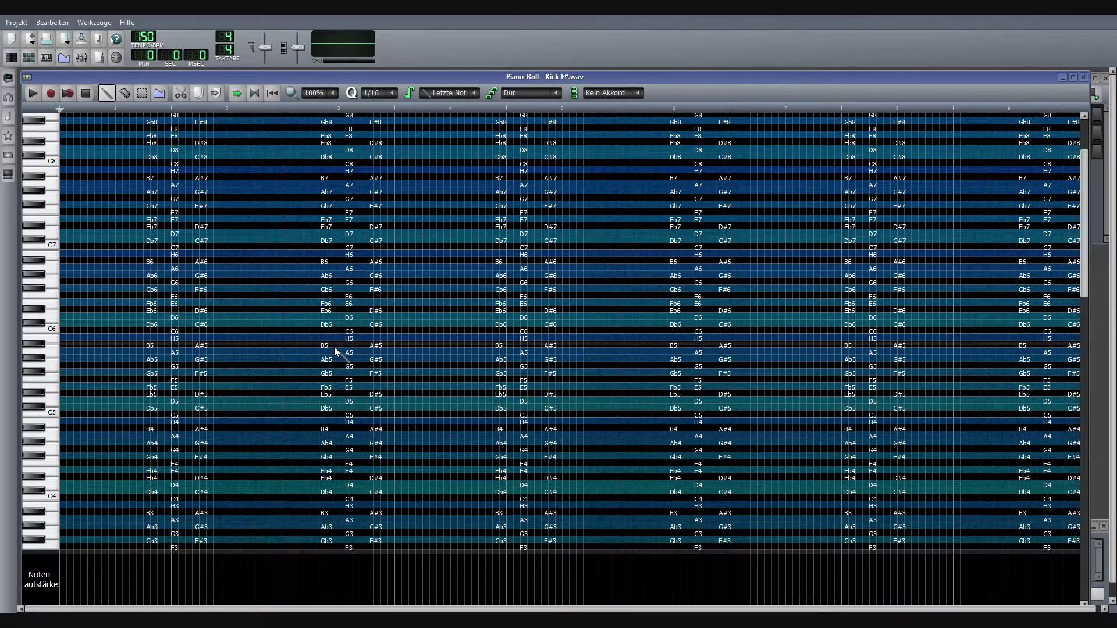
pyautogui.scroll(-1, 334, 349)
pyautogui.scroll(-2, 333, 351)
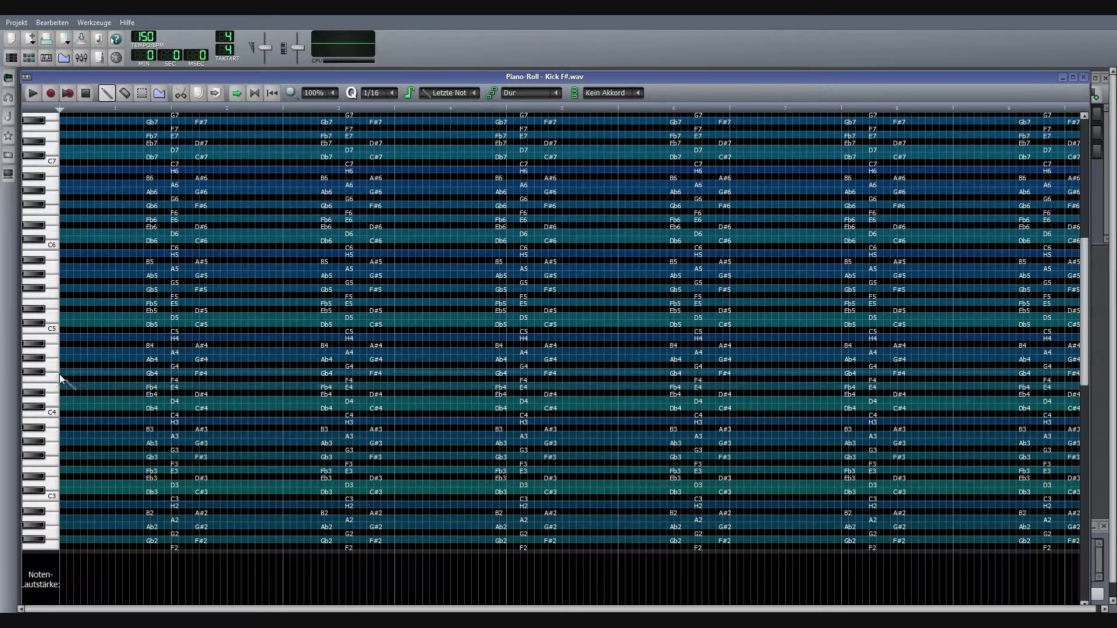
# Step: Set the grid quantize and new-note length both to 1/24
pyautogui.click(64, 374)
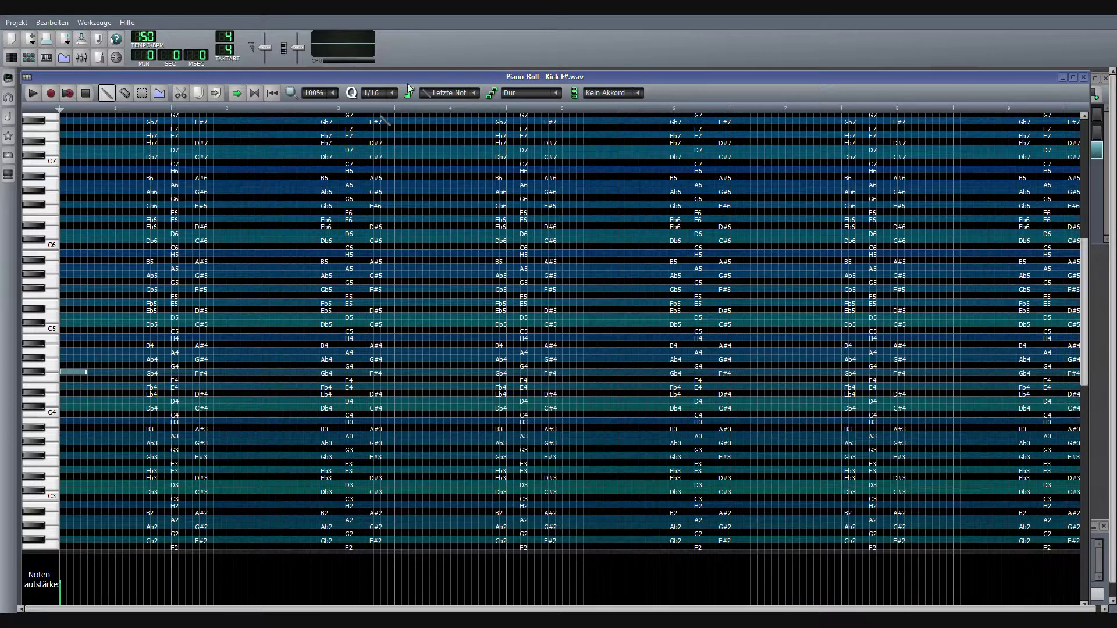
pyautogui.click(392, 93)
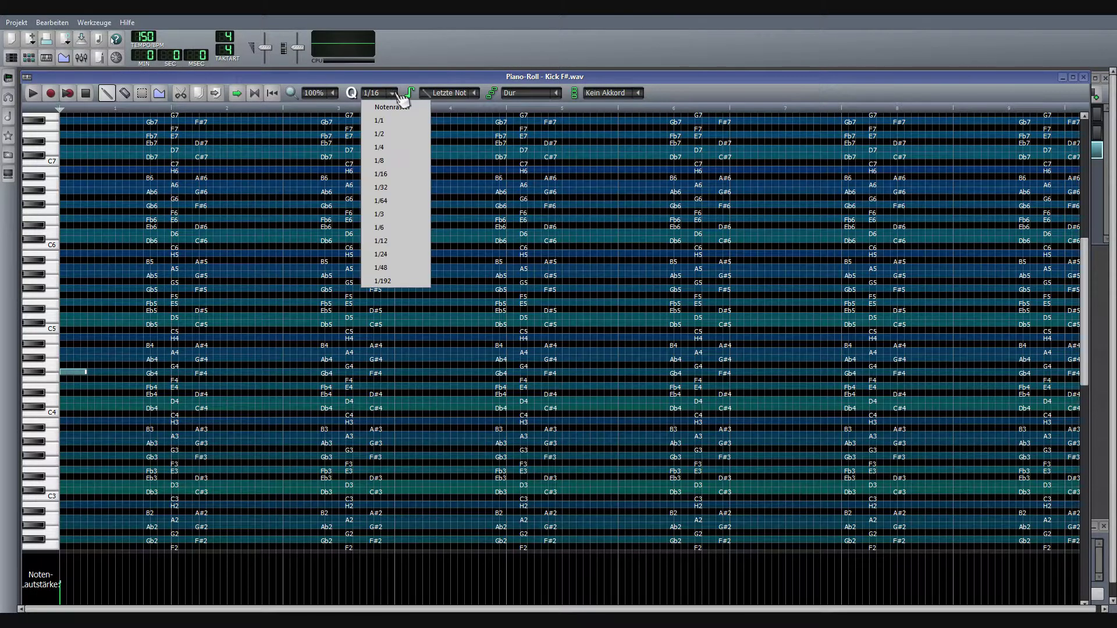
pyautogui.click(385, 255)
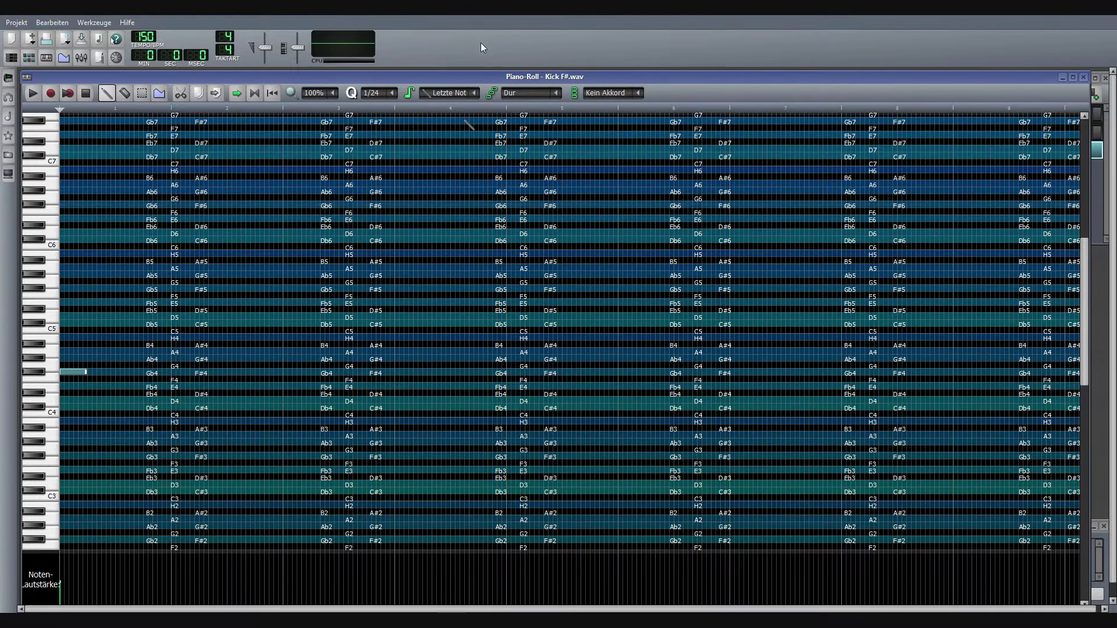
pyautogui.click(484, 99)
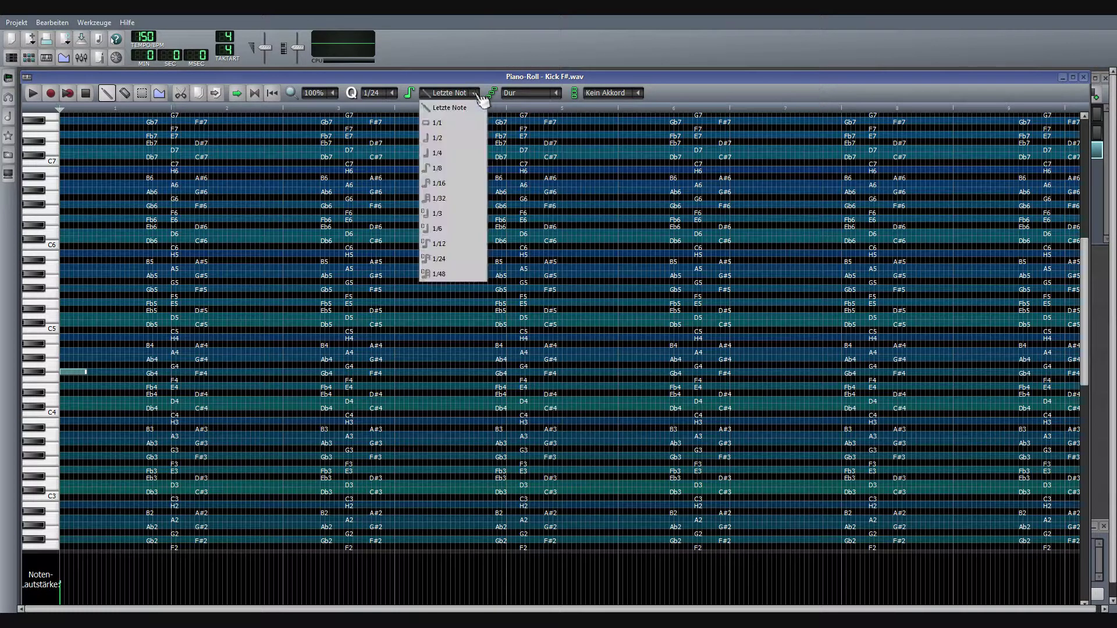
pyautogui.click(453, 260)
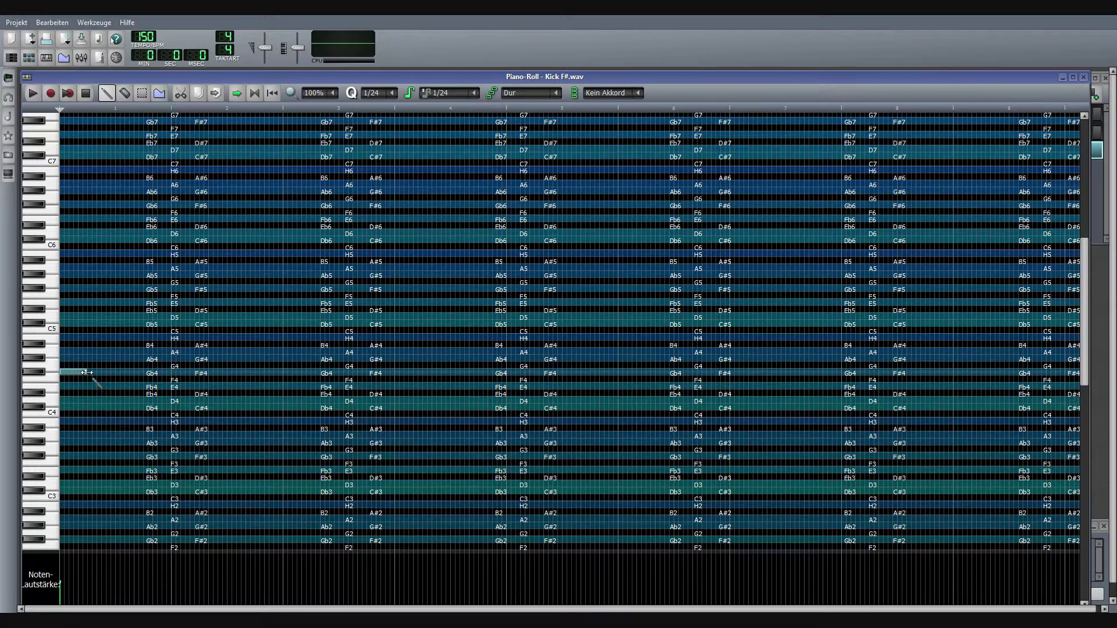
# Step: Place a 1/24 note at the Gb4 row start and reset note length to Letzte Note
pyautogui.click(89, 372)
pyautogui.click(449, 93)
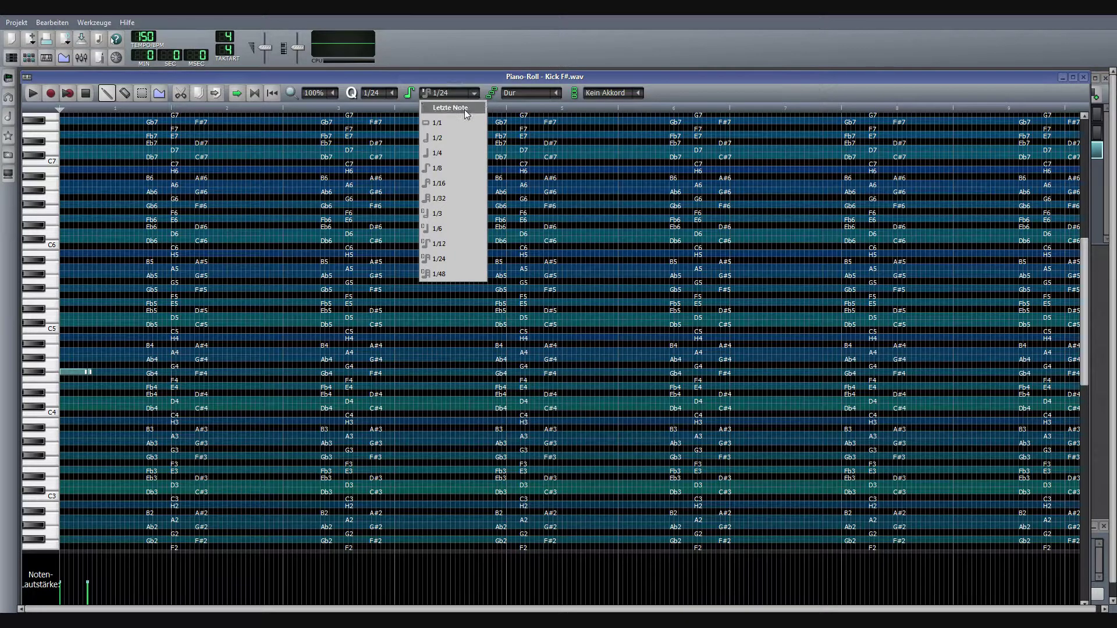
pyautogui.click(454, 109)
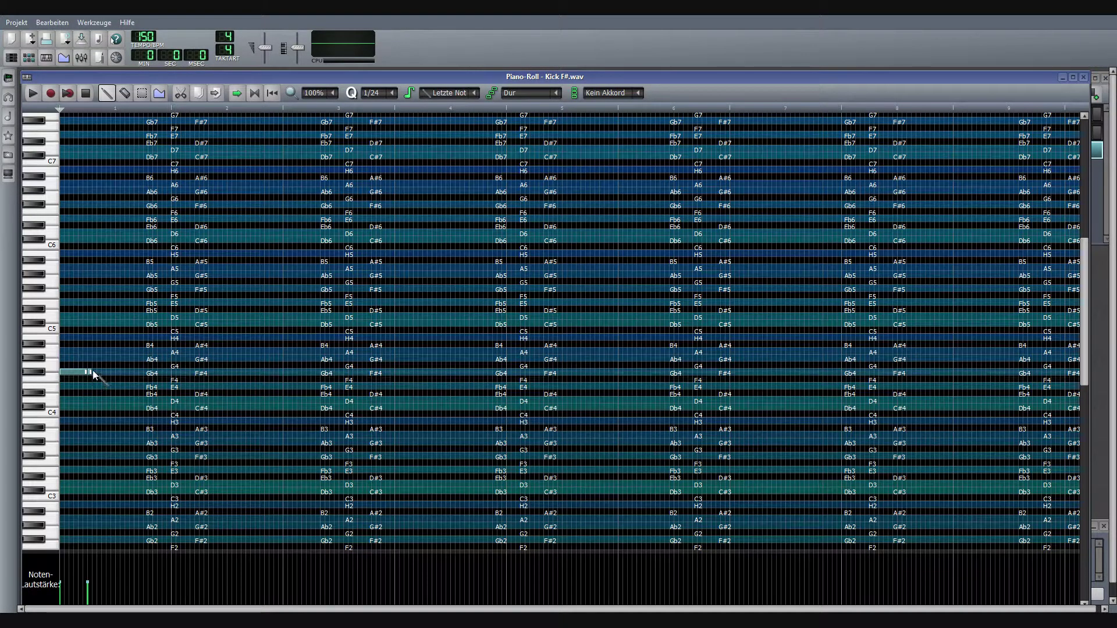
# Step: Lay down three Gb4 notes, lengthening the first and dropping one to F4
pyautogui.moveTo(90, 373); pyautogui.dragTo(117, 374)
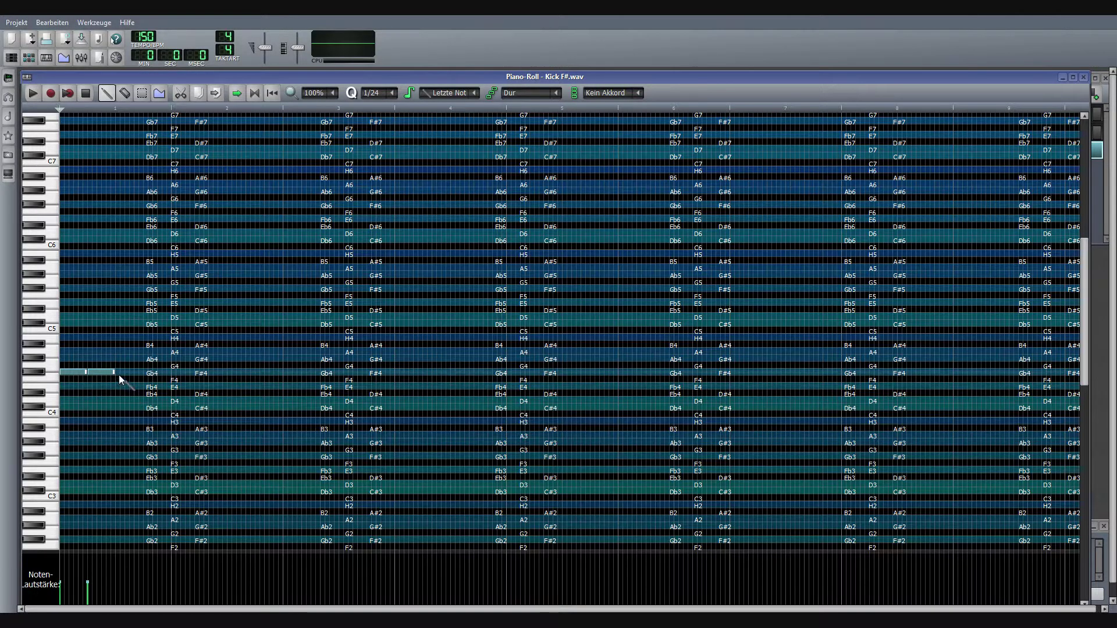
pyautogui.click(120, 375)
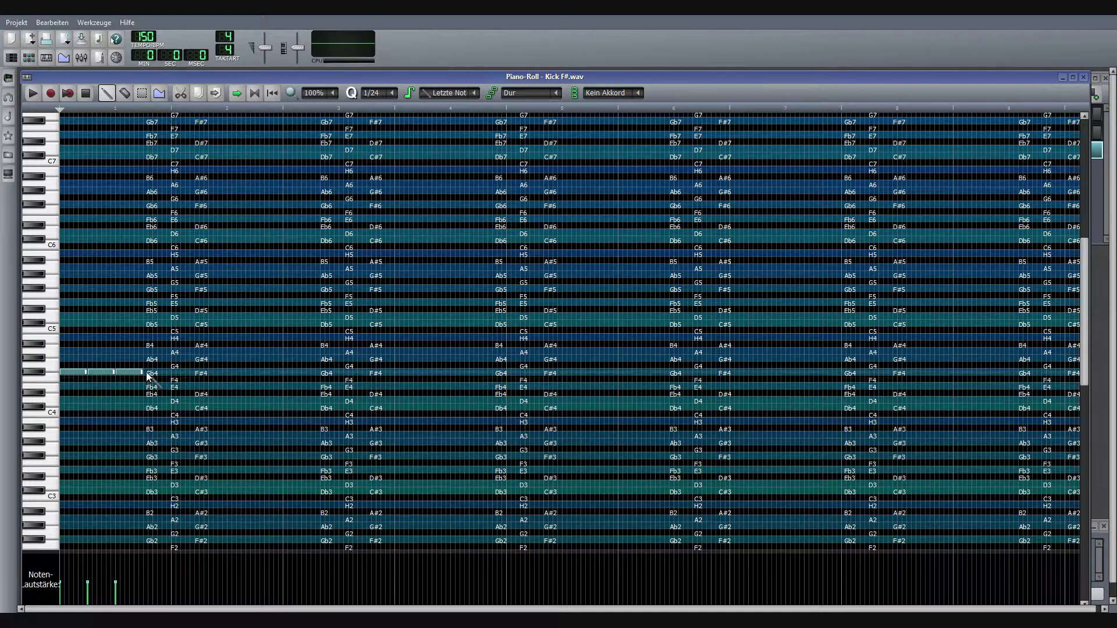
pyautogui.click(146, 374)
pyautogui.moveTo(127, 374); pyautogui.dragTo(139, 384)
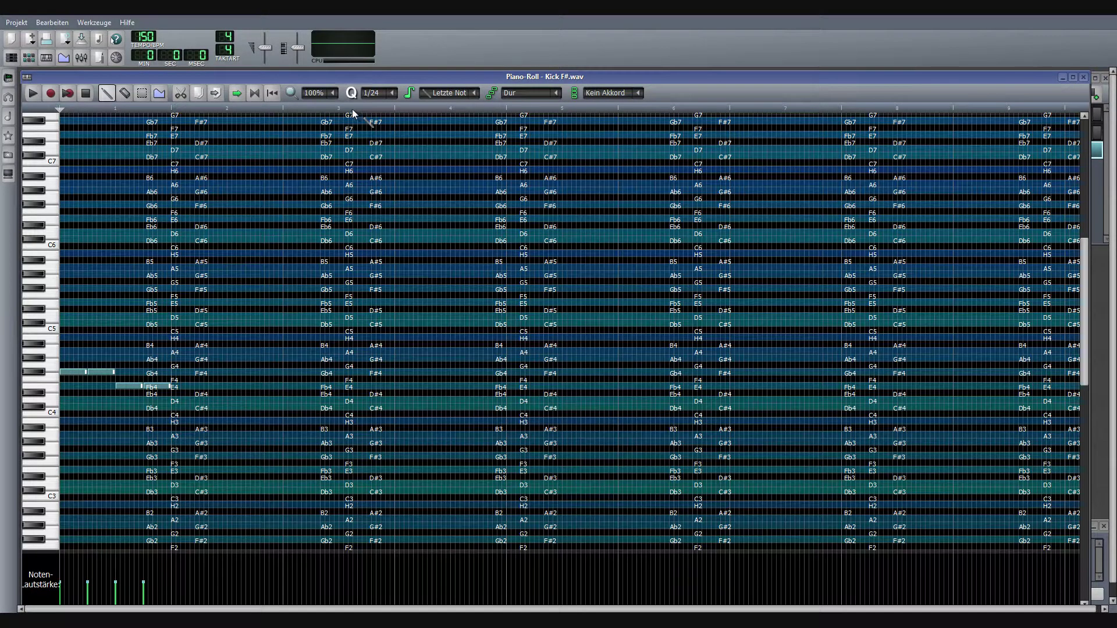
# Step: Write a run of five notes on the low C4/Db4 row
pyautogui.click(174, 408)
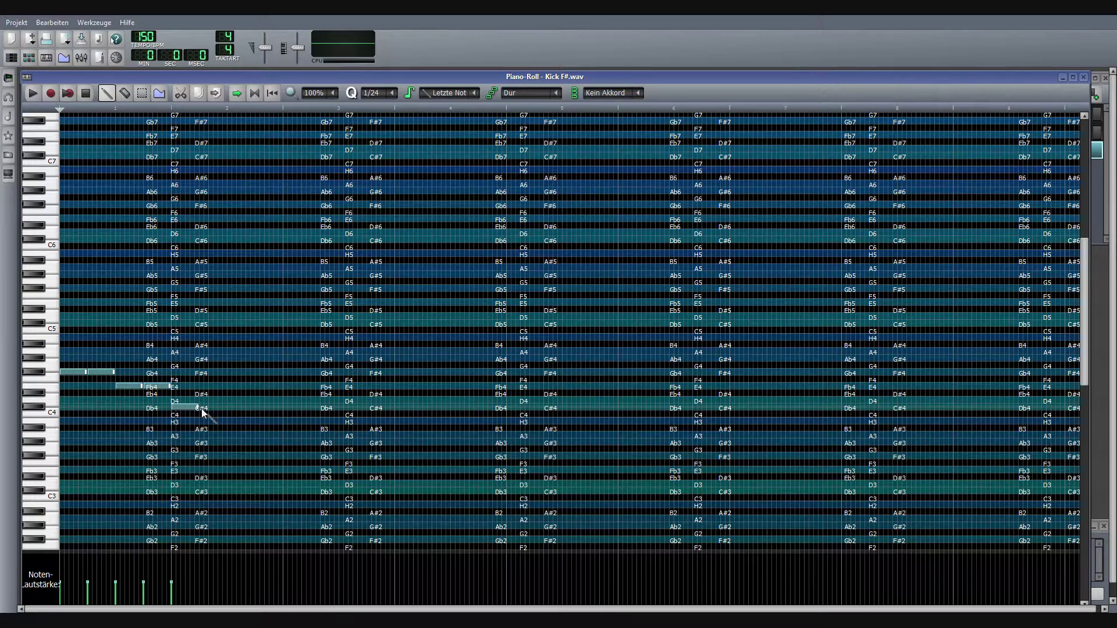
pyautogui.click(203, 408)
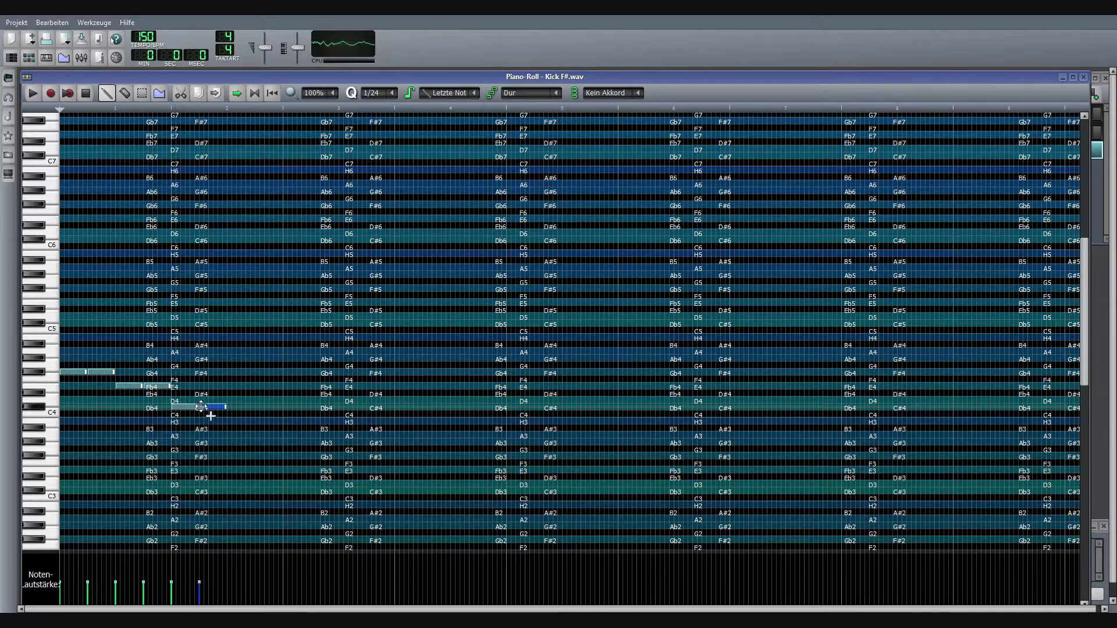
pyautogui.click(230, 407)
pyautogui.click(258, 407)
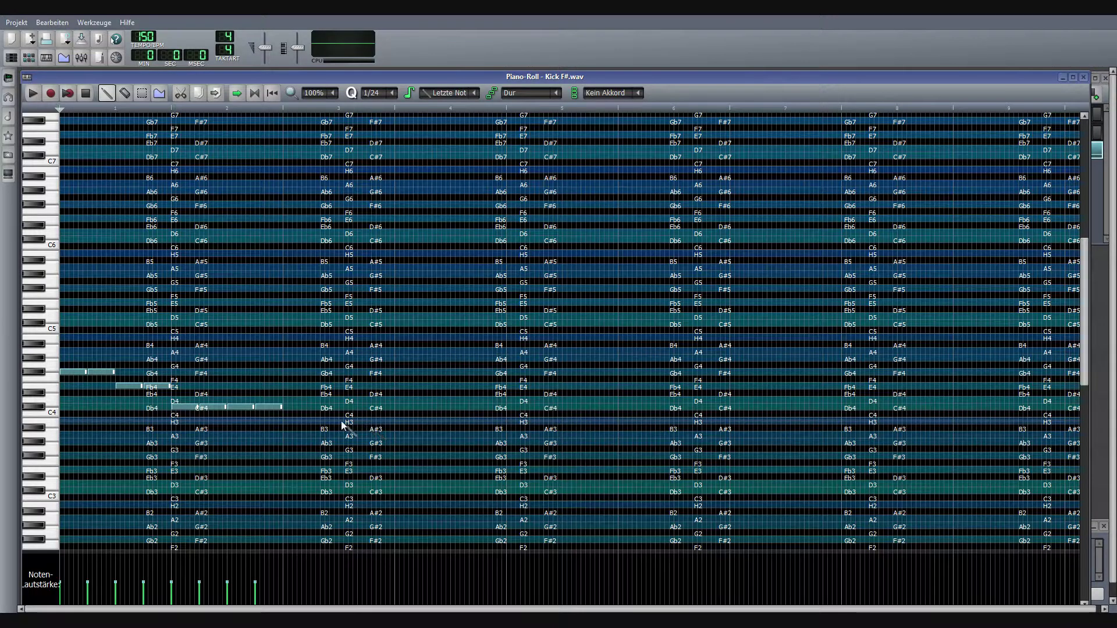
pyautogui.click(285, 406)
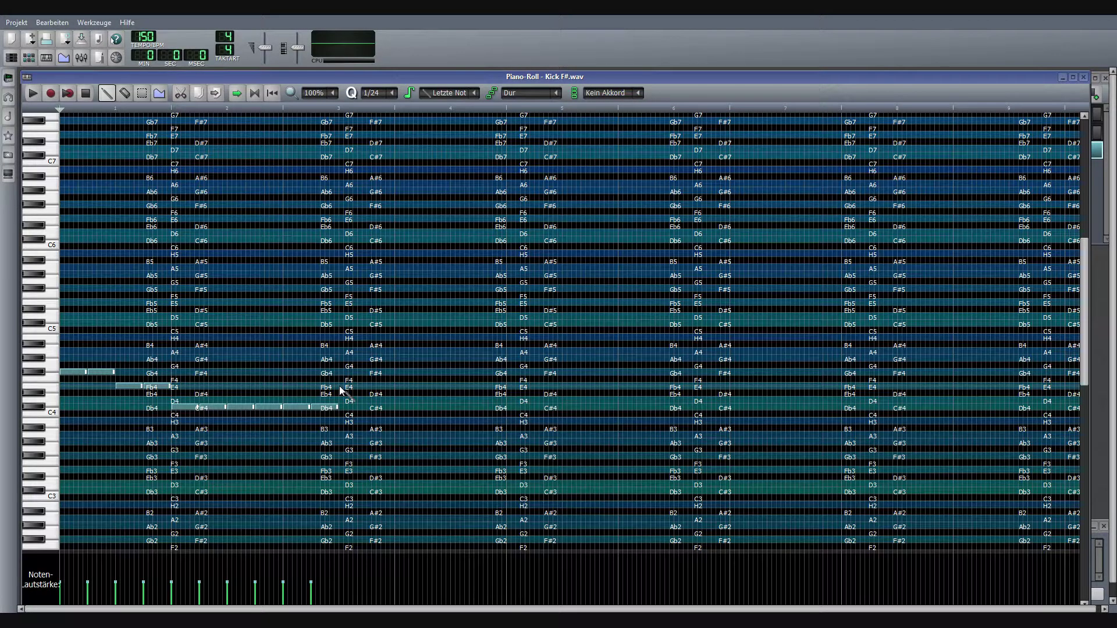
# Step: Add two E4 notes, another low note, then notes on the A4 row
pyautogui.click(341, 387)
pyautogui.click(370, 388)
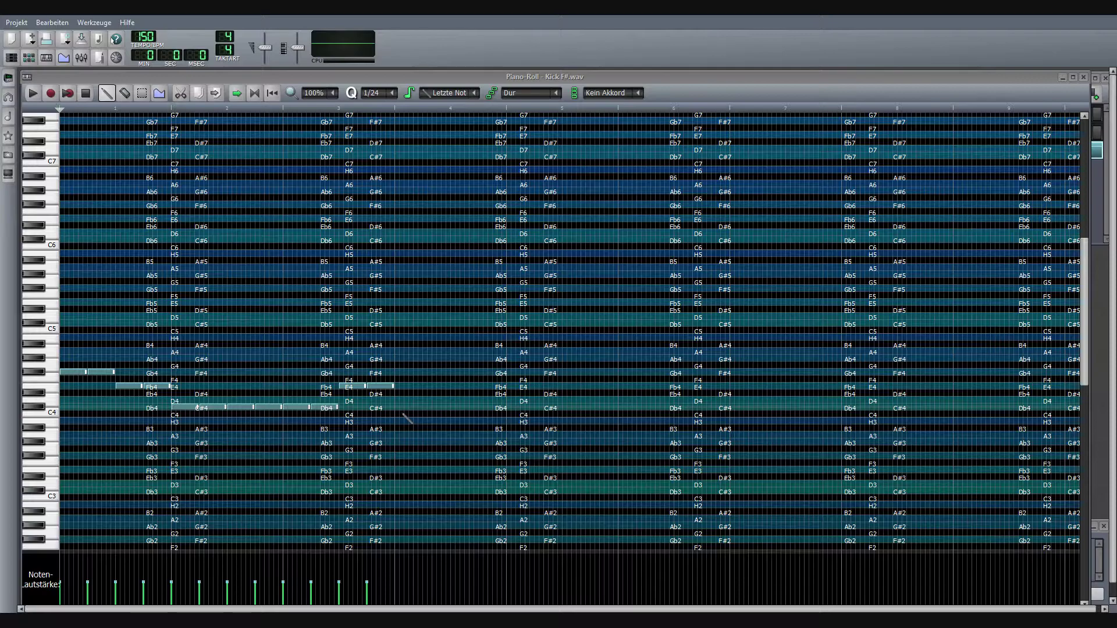
pyautogui.click(403, 409)
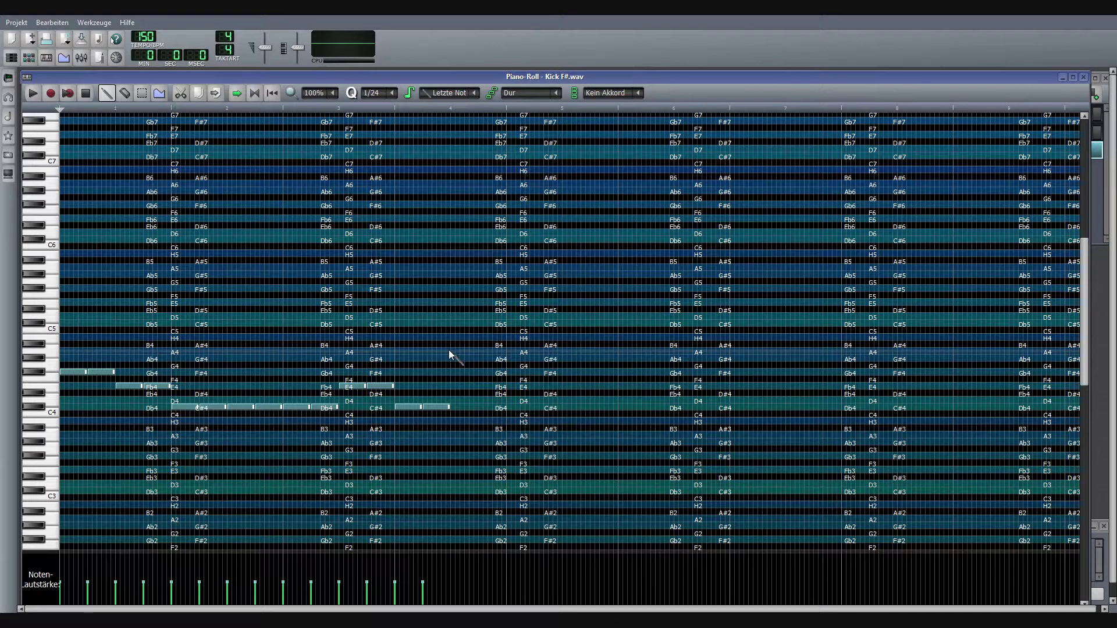
pyautogui.click(451, 350)
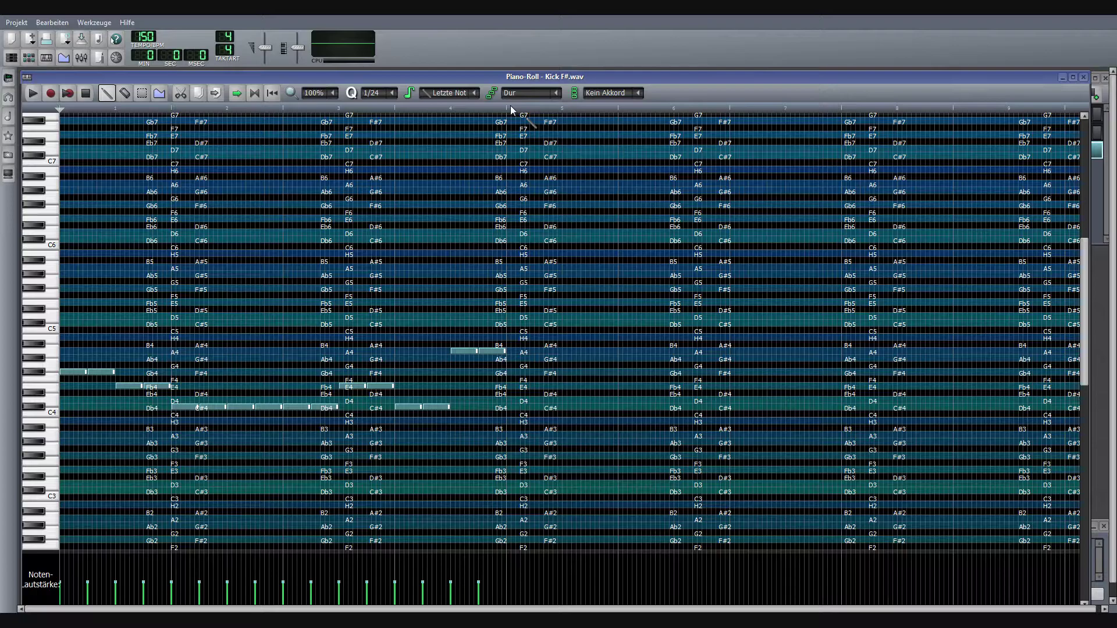
# Step: Add pairs of Gb4 and E4 notes, then a run of Gb4 notes and a short E4 note
pyautogui.click(510, 374)
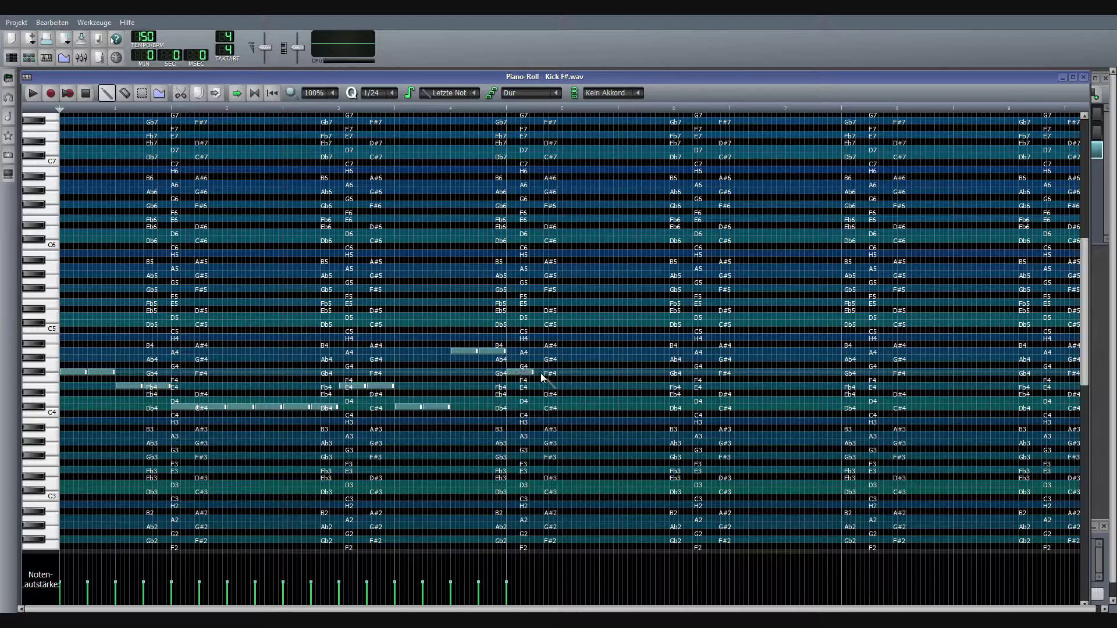
pyautogui.click(537, 374)
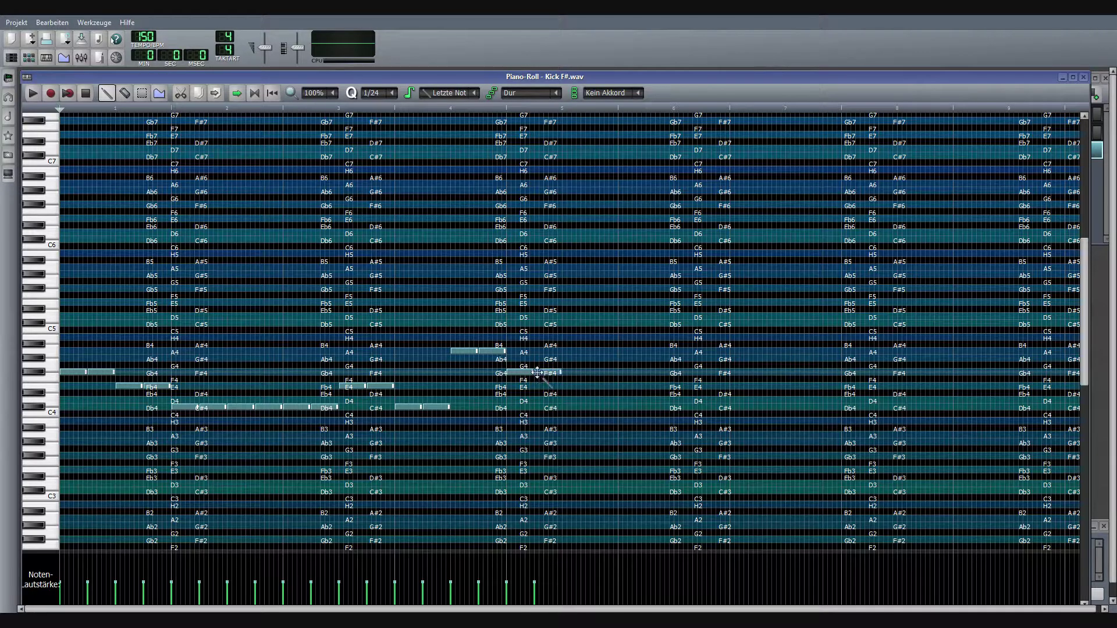
pyautogui.click(564, 388)
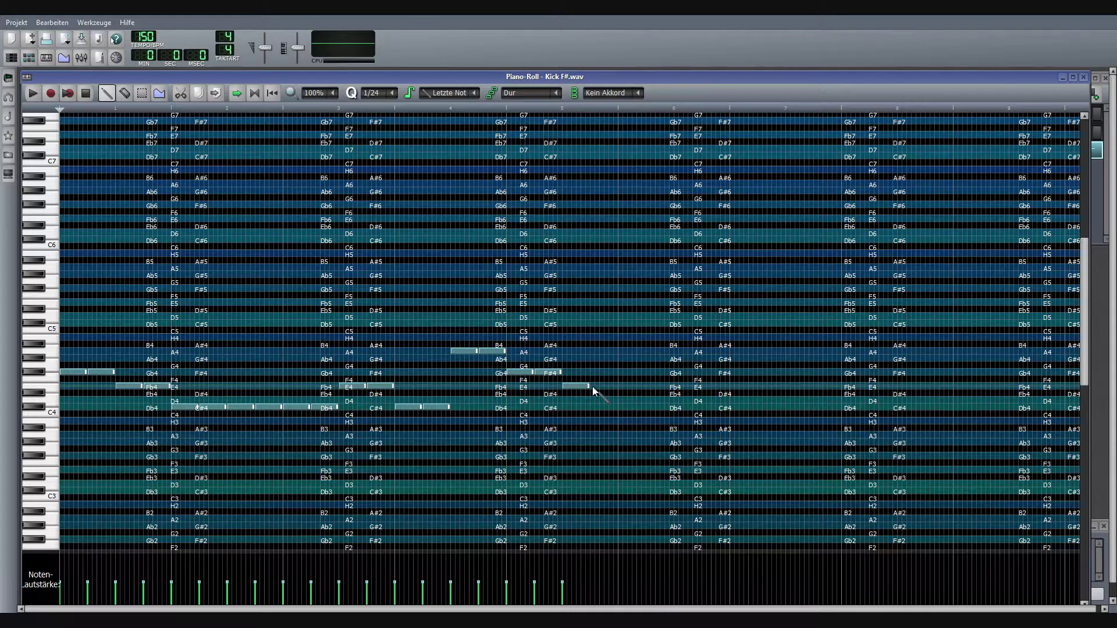
pyautogui.click(592, 388)
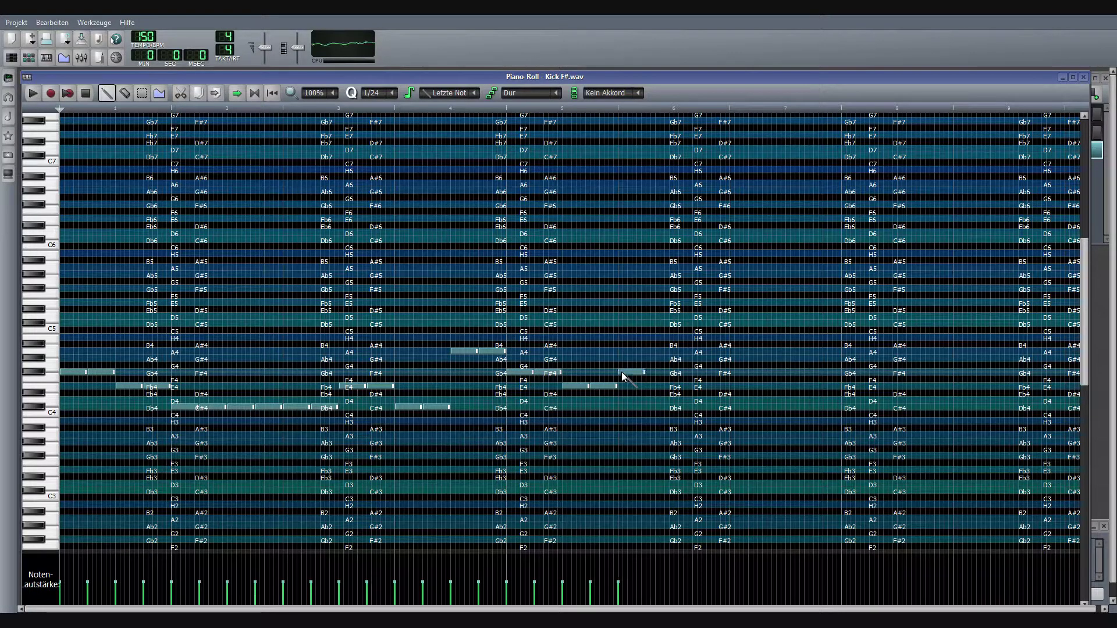
pyautogui.click(649, 375)
pyautogui.click(679, 375)
pyautogui.click(705, 375)
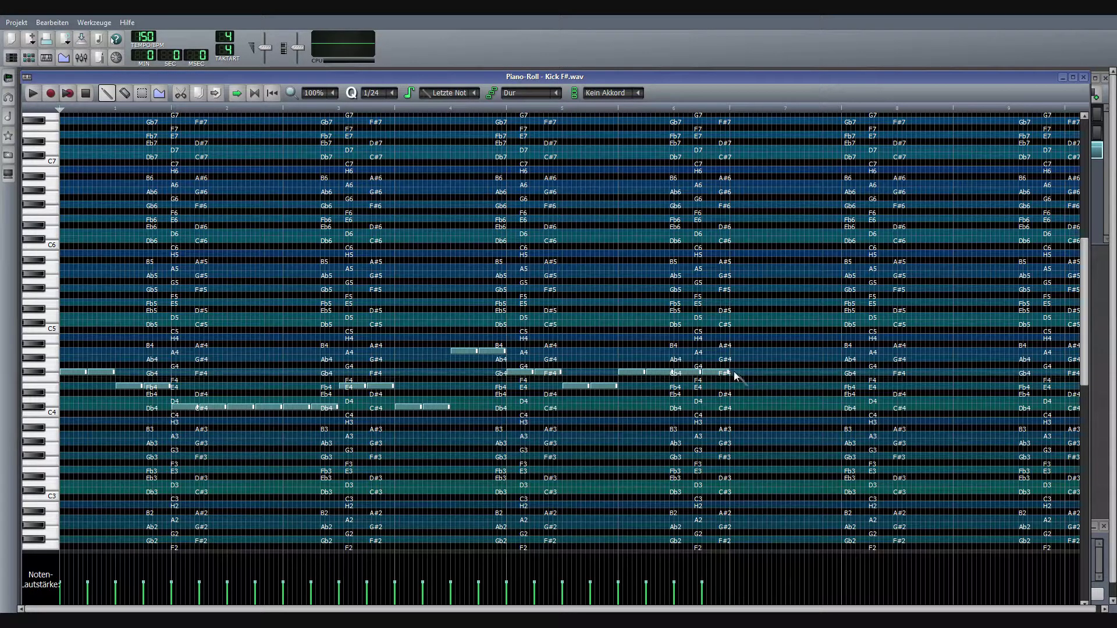
pyautogui.click(733, 376)
pyautogui.click(761, 377)
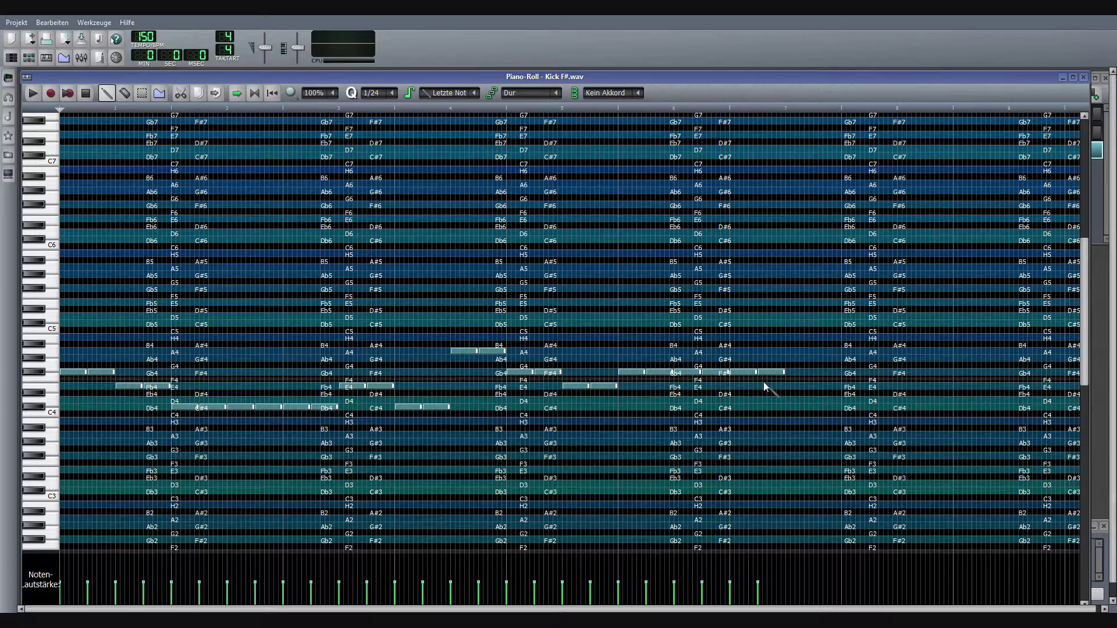
pyautogui.click(788, 387)
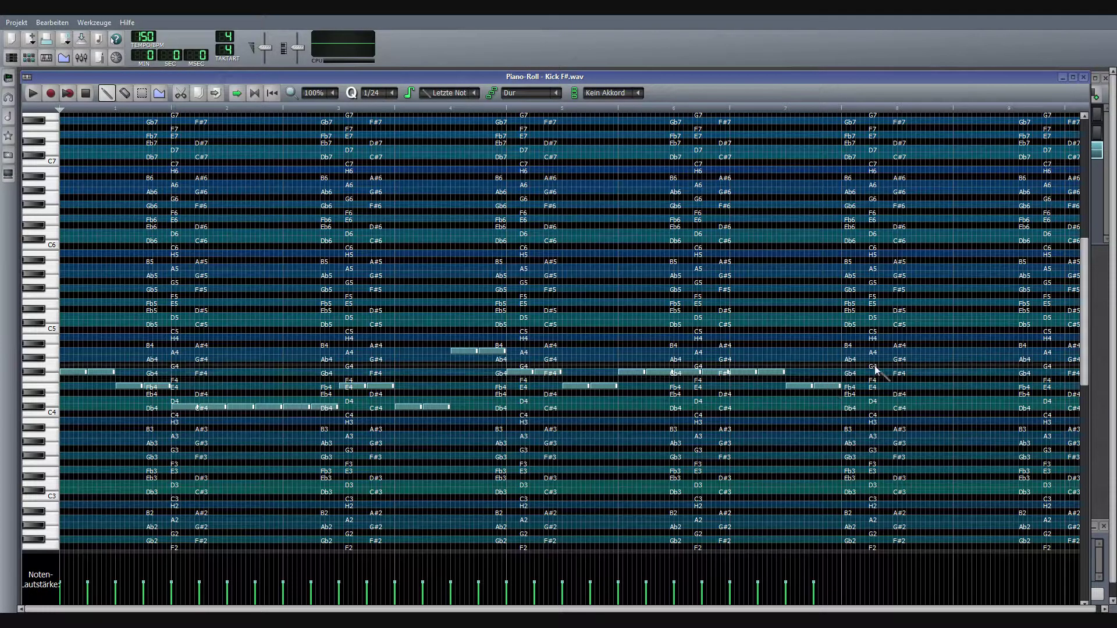
# Step: Finish the melody with two A4 notes, two H4 notes and a lengthened A4 note
pyautogui.click(846, 352)
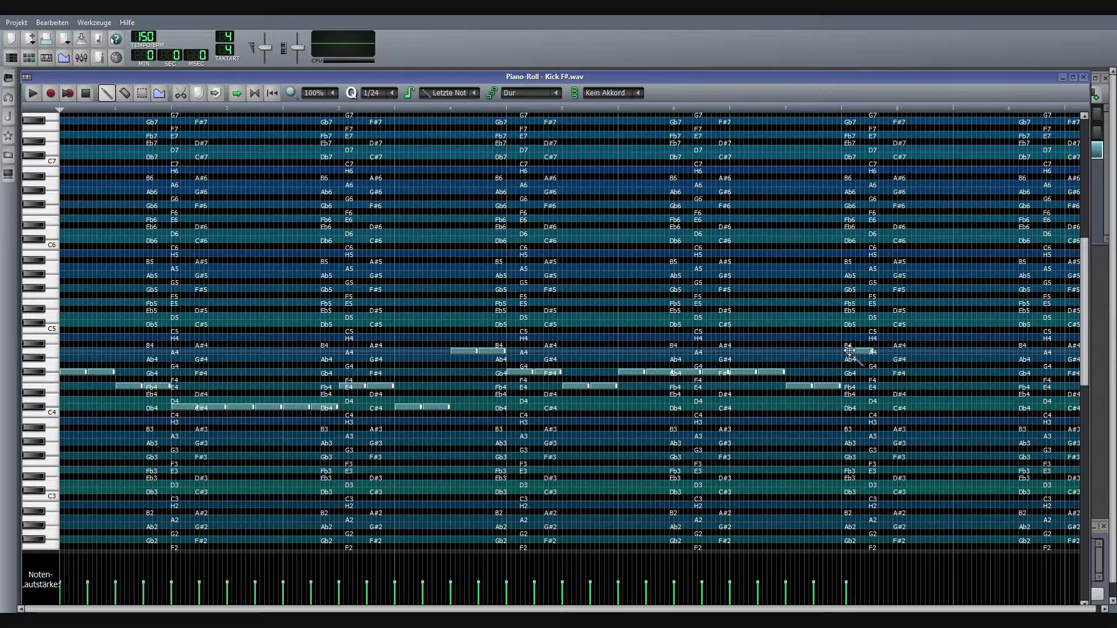
pyautogui.click(879, 355)
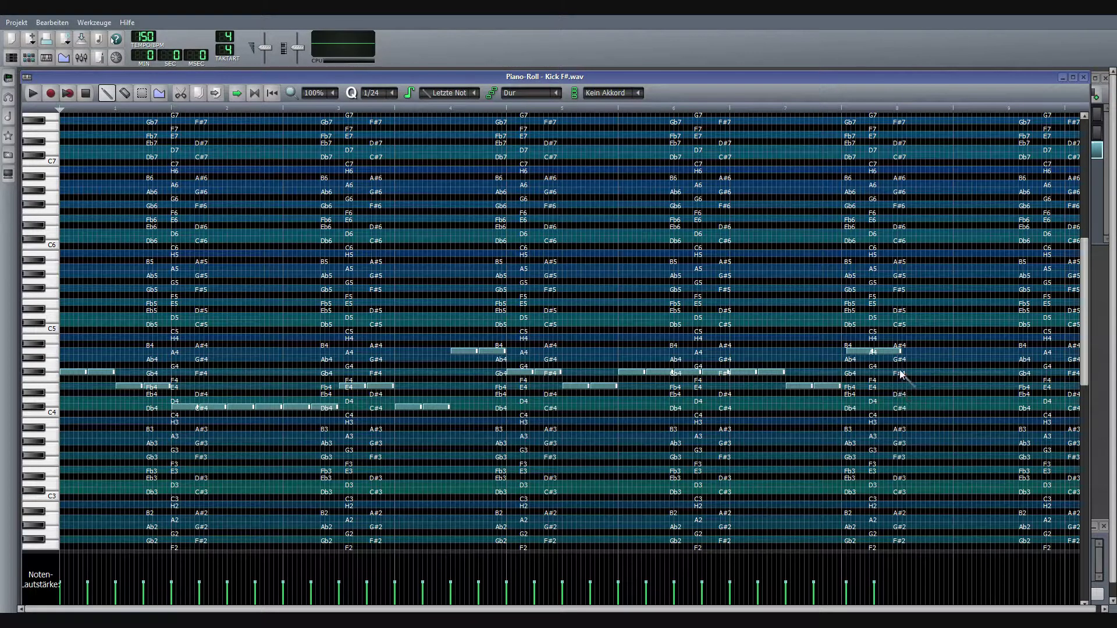
pyautogui.click(904, 337)
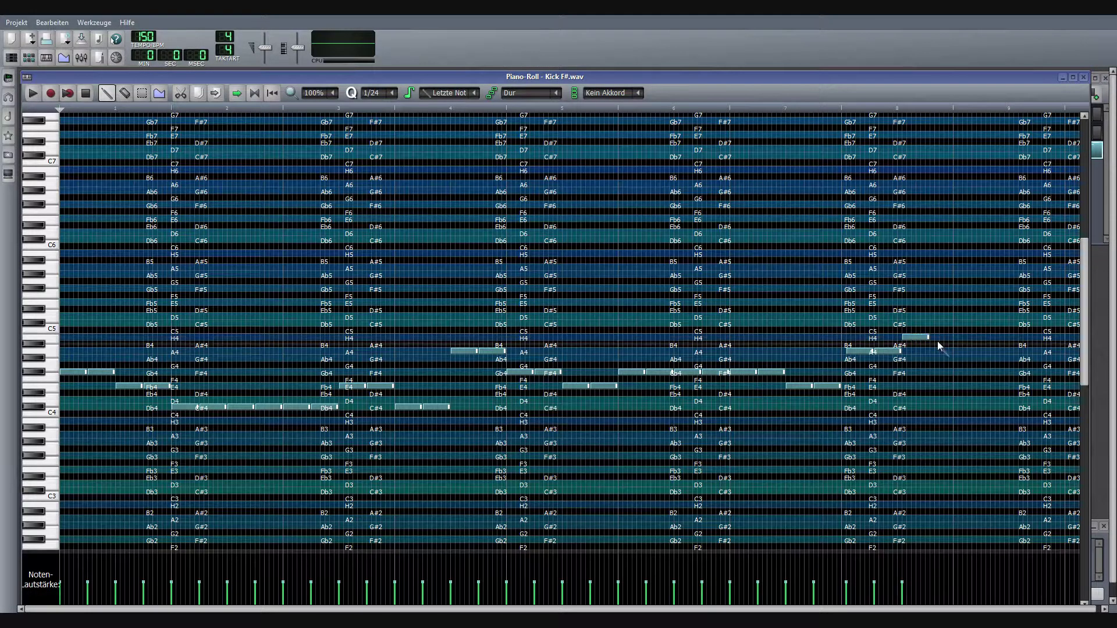
pyautogui.click(934, 337)
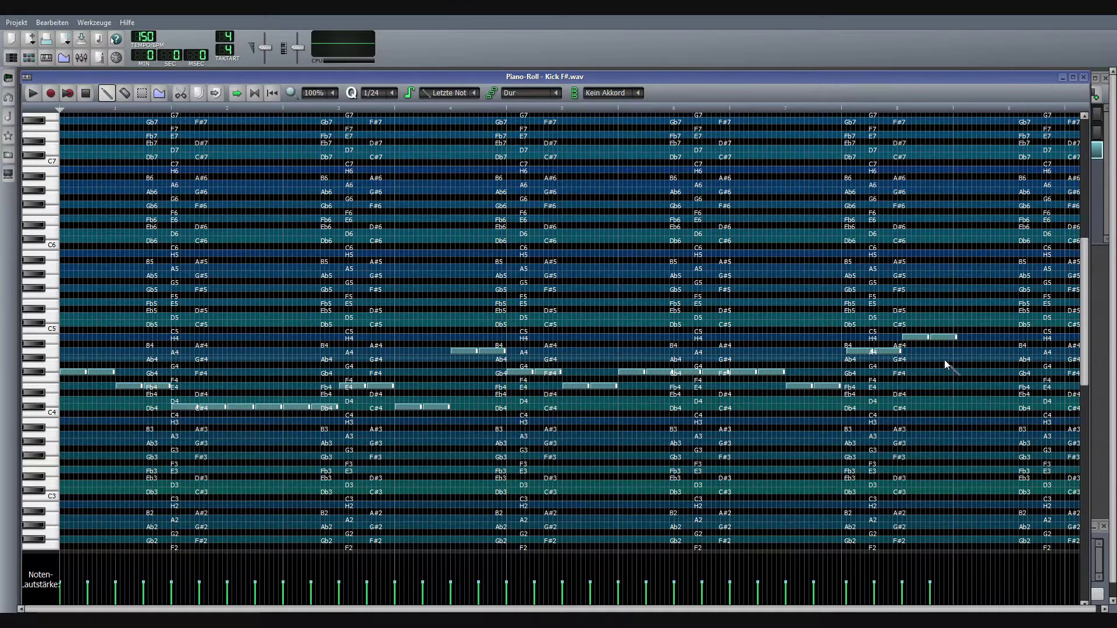
pyautogui.click(849, 351)
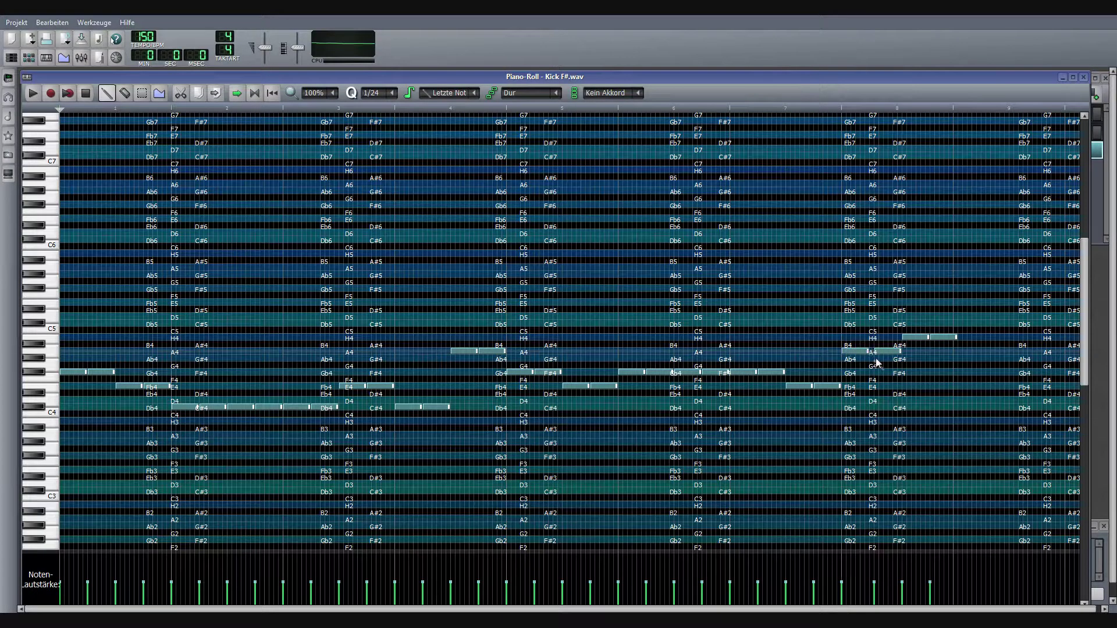
pyautogui.moveTo(873, 357); pyautogui.dragTo(918, 338)
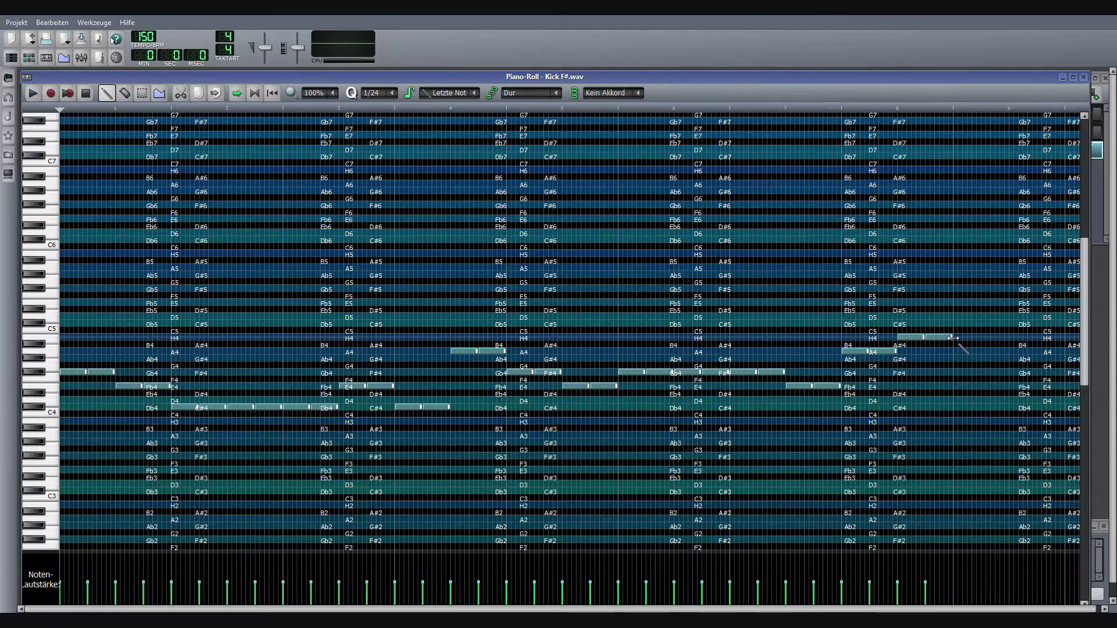
# Step: Fine-tune the final H4 note's length and discard a stray short H4 note
pyautogui.moveTo(952, 338); pyautogui.dragTo(942, 338)
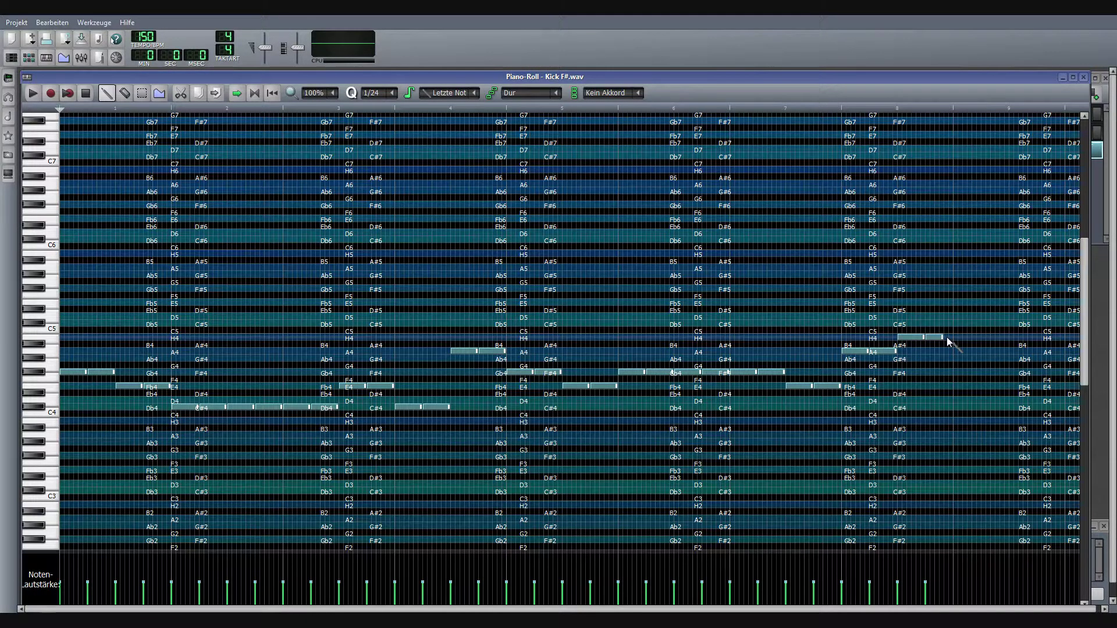
pyautogui.moveTo(943, 338); pyautogui.dragTo(959, 338)
pyautogui.moveTo(960, 338); pyautogui.dragTo(946, 338)
pyautogui.click(854, 352)
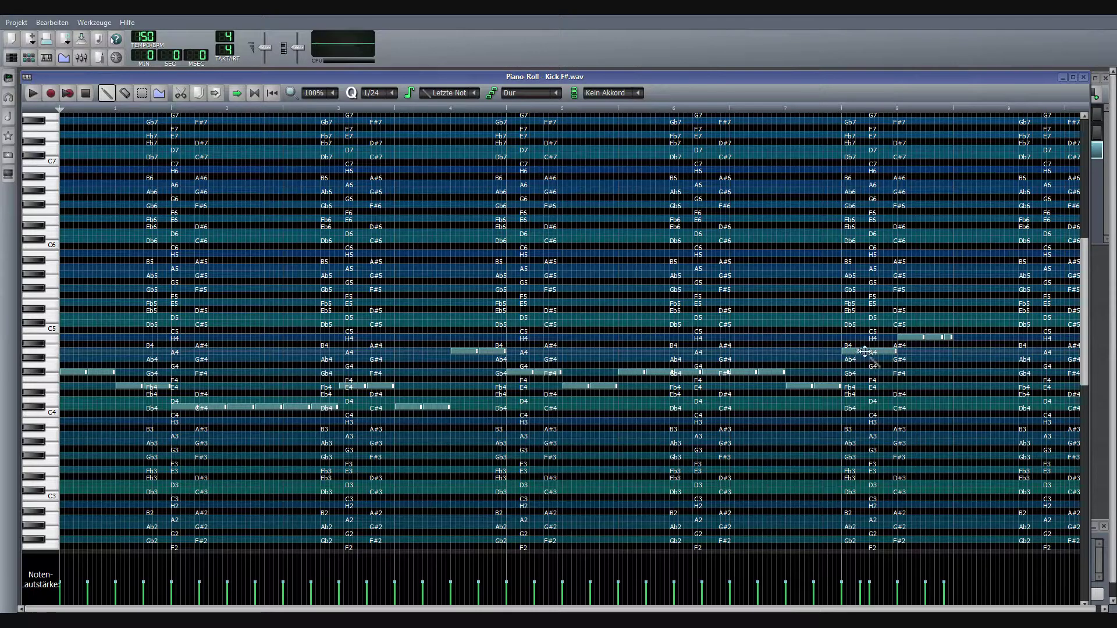
pyautogui.click(862, 344)
pyautogui.rightClick(873, 345)
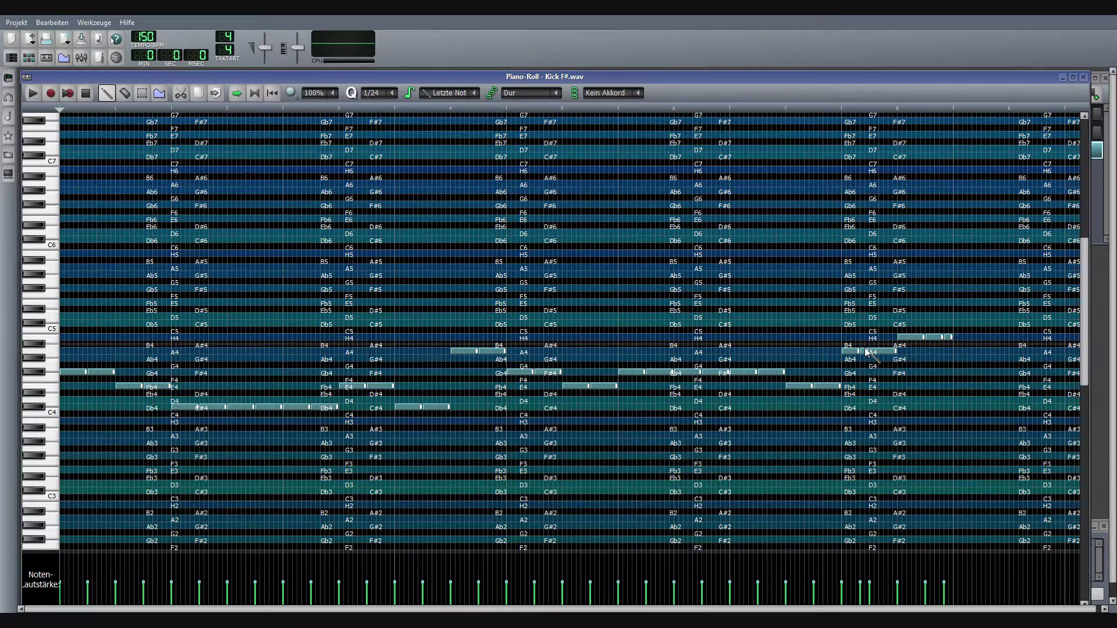
# Step: Leave the piano roll and audition the HS Kick 1-8 beat pattern, then stop it
pyautogui.click(1083, 78)
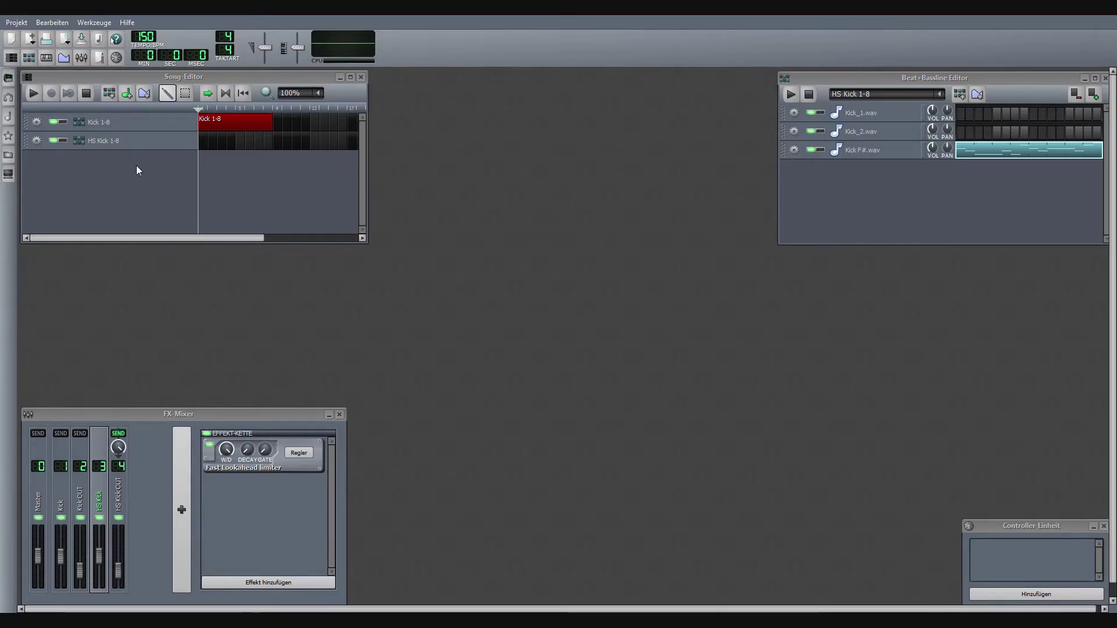
pyautogui.click(788, 93)
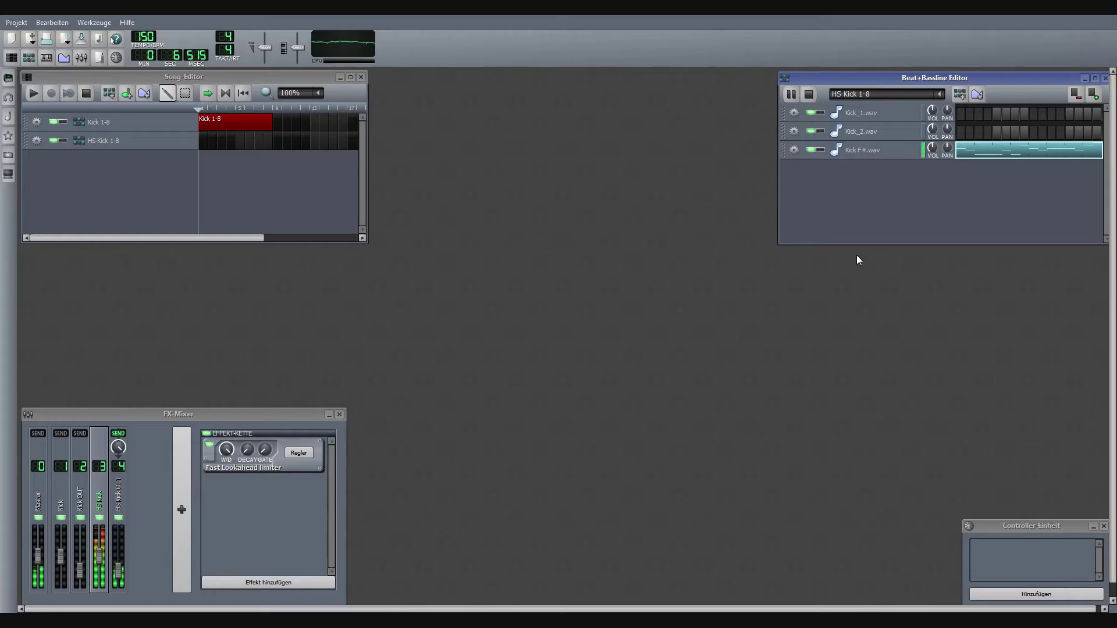
pyautogui.click(808, 93)
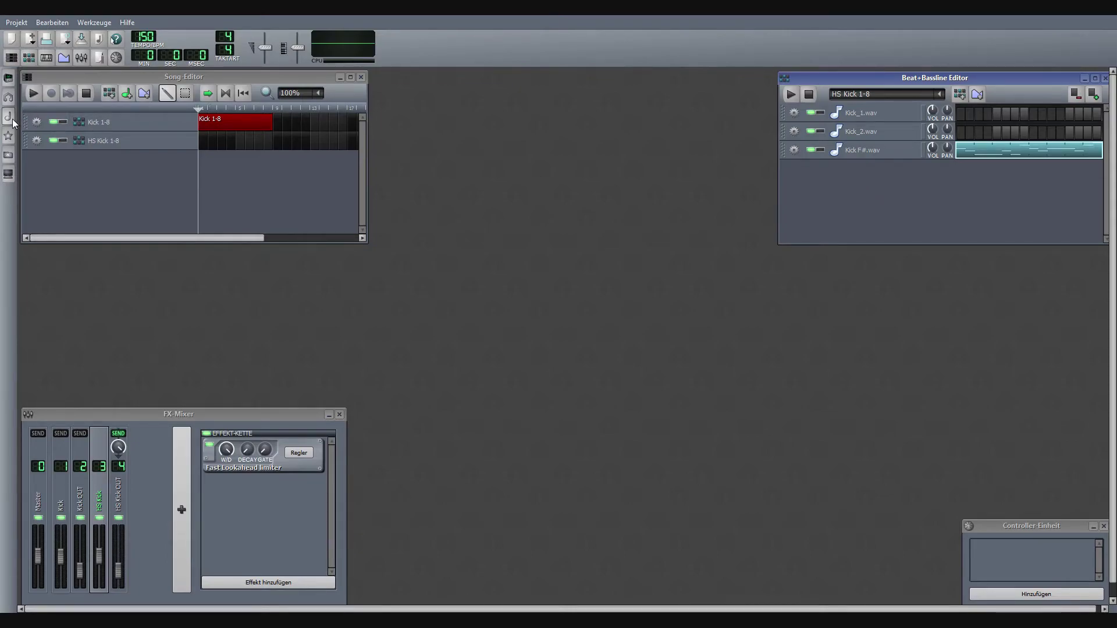
# Step: Add Tok.wav from My Samples as a new track and move it above Kick F#.wav
pyautogui.click(14, 122)
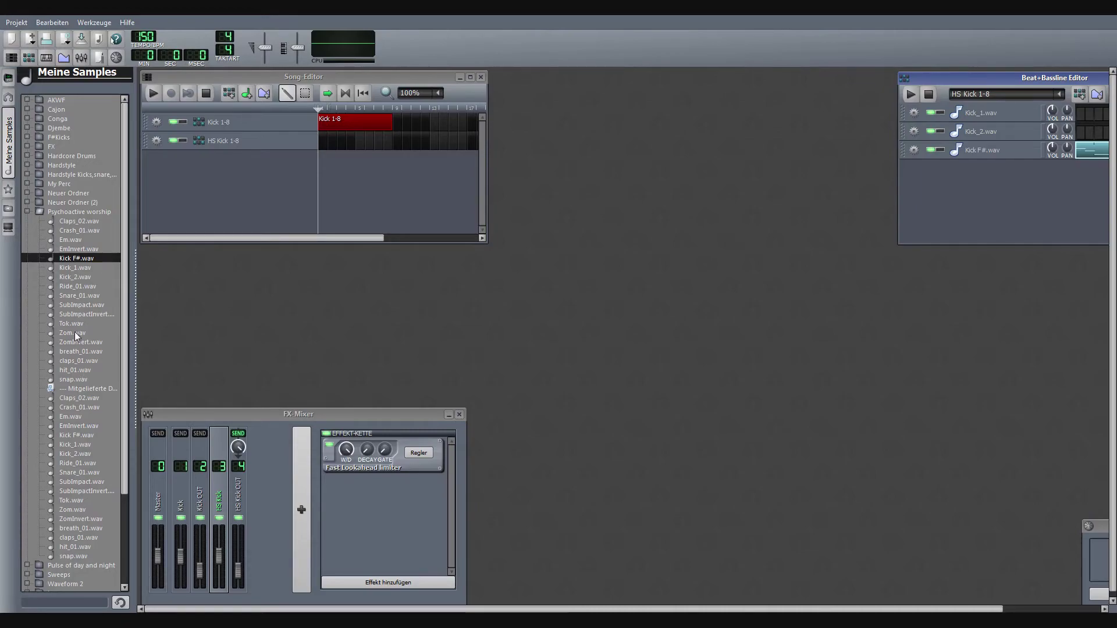
pyautogui.moveTo(80, 322); pyautogui.dragTo(965, 174)
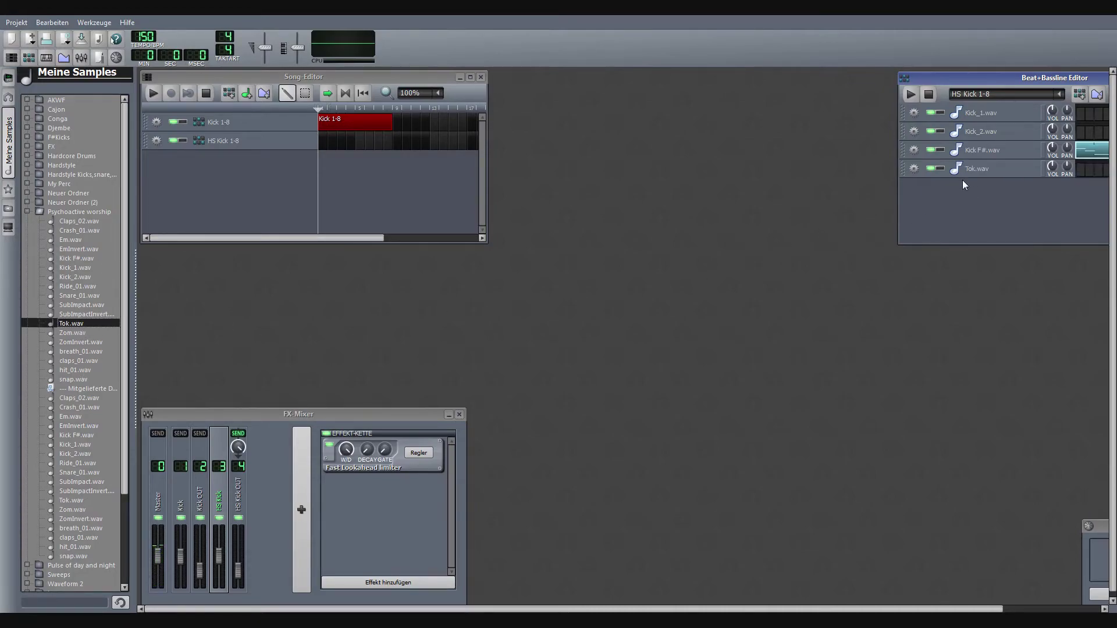
pyautogui.click(11, 131)
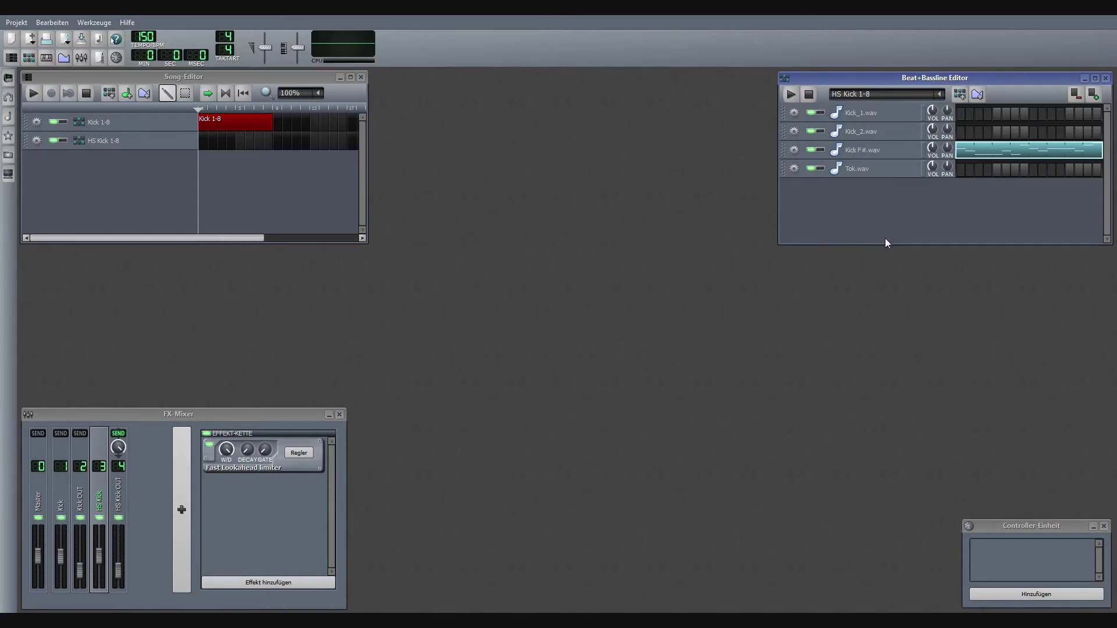
pyautogui.moveTo(782, 168); pyautogui.dragTo(785, 148)
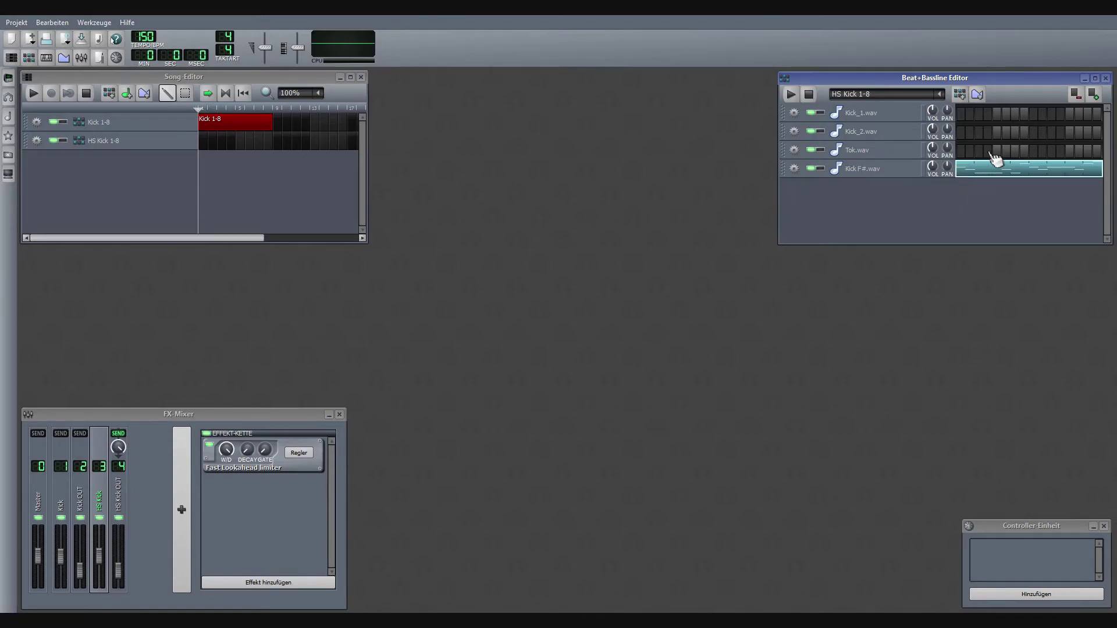
# Step: Check the Tok.wav piano roll with a test note and remove it again
pyautogui.rightClick(993, 158)
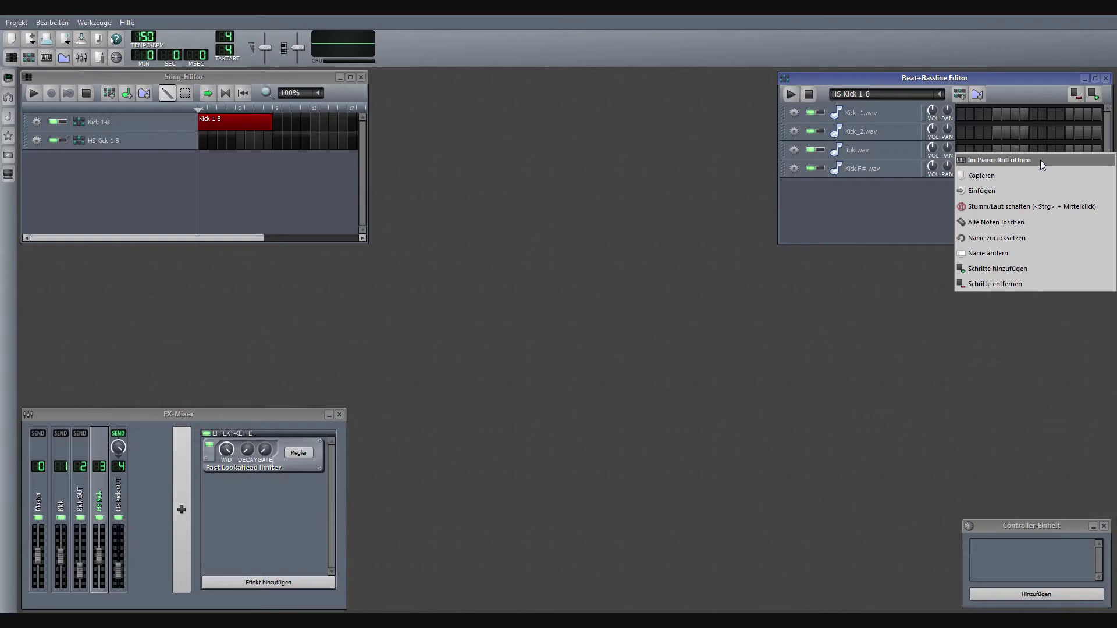
pyautogui.click(1040, 159)
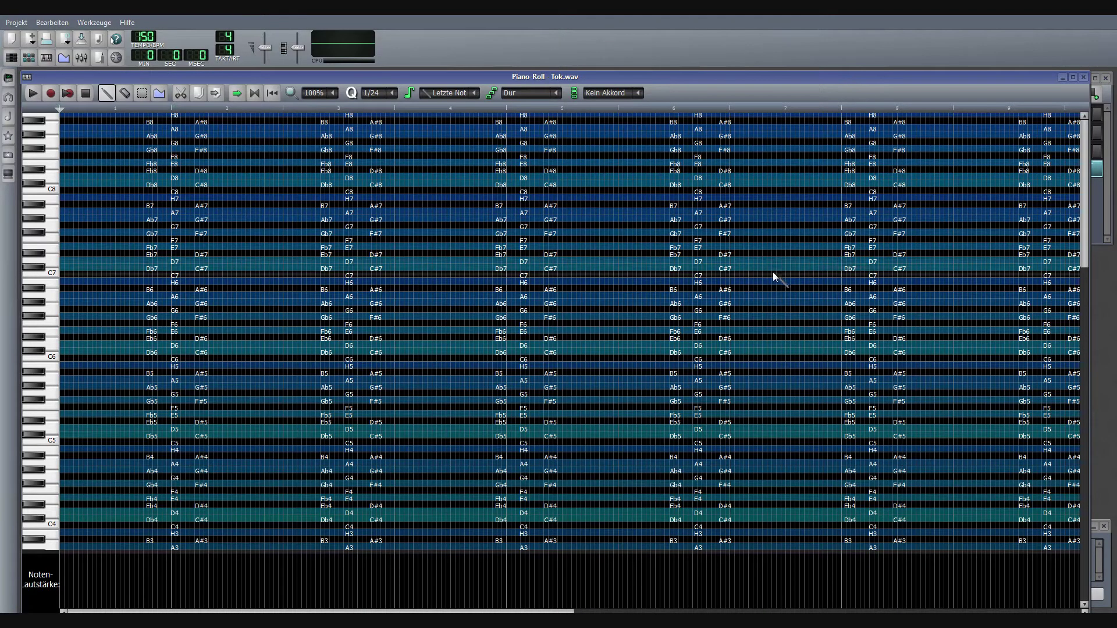
pyautogui.click(63, 381)
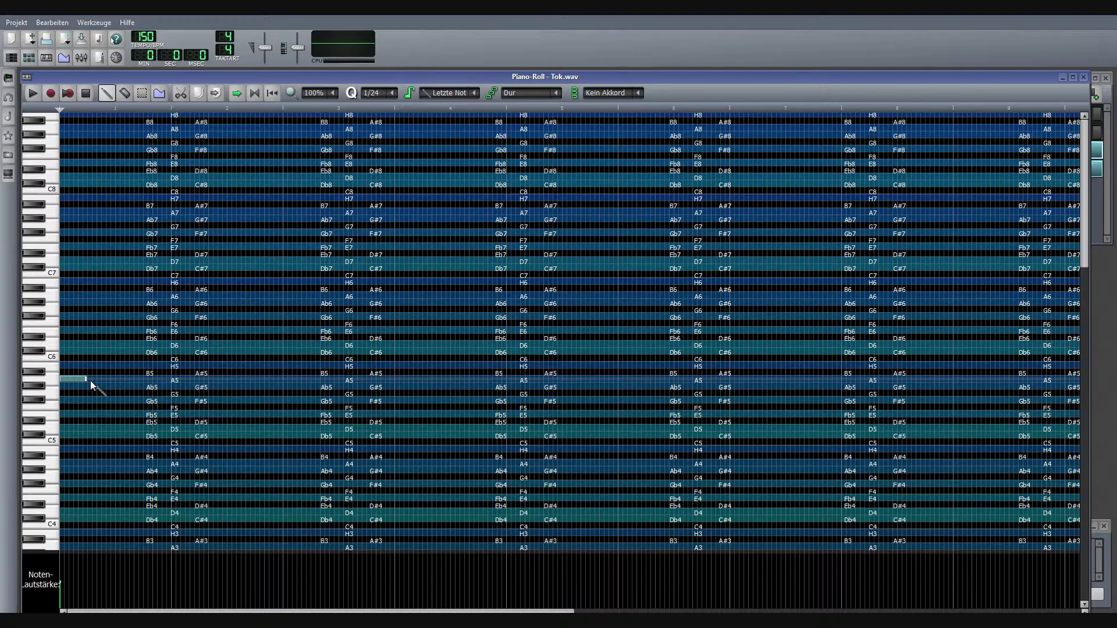
pyautogui.rightClick(89, 381)
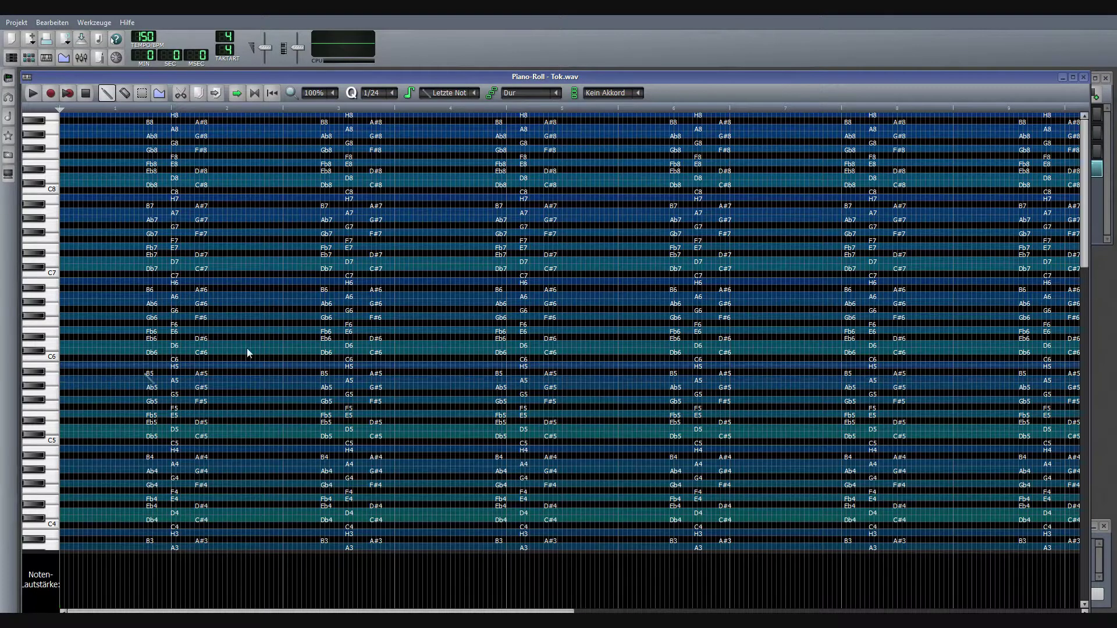
pyautogui.click(1084, 78)
# Step: Select and copy all of Kick_1.wav's notes from the Kick 1-8 pattern
pyautogui.click(939, 93)
pyautogui.click(876, 110)
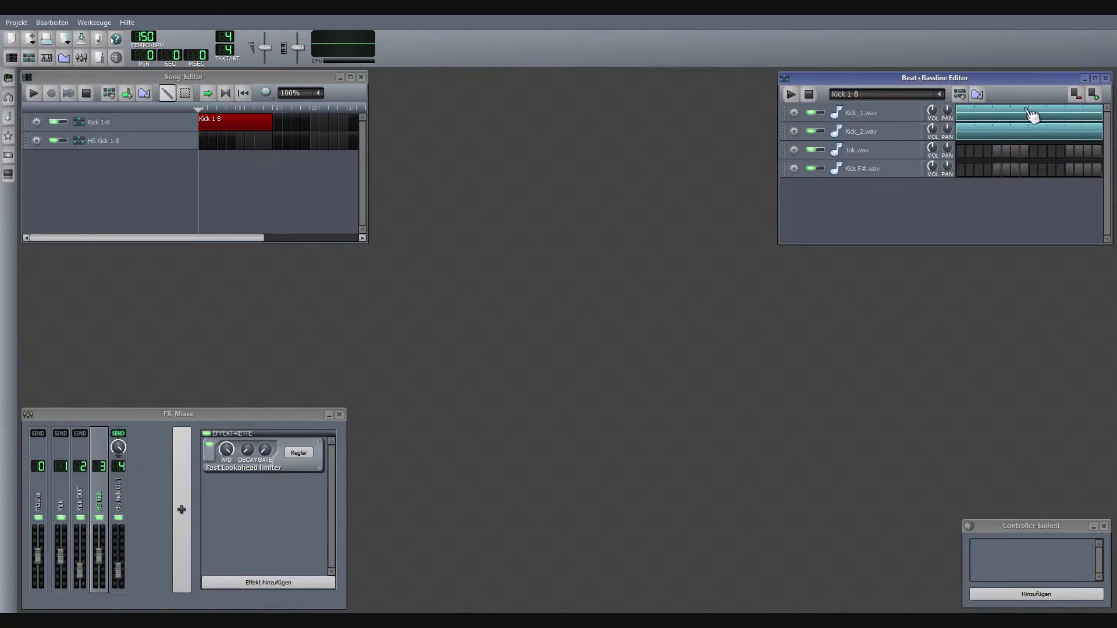
pyautogui.rightClick(1032, 117)
pyautogui.click(1048, 120)
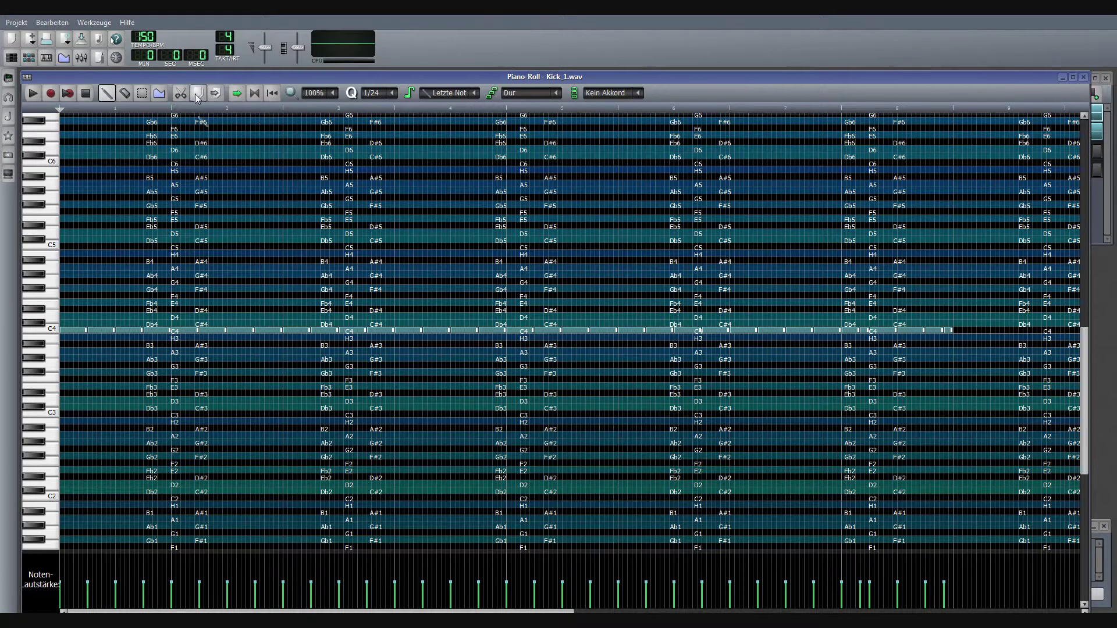
pyautogui.click(142, 93)
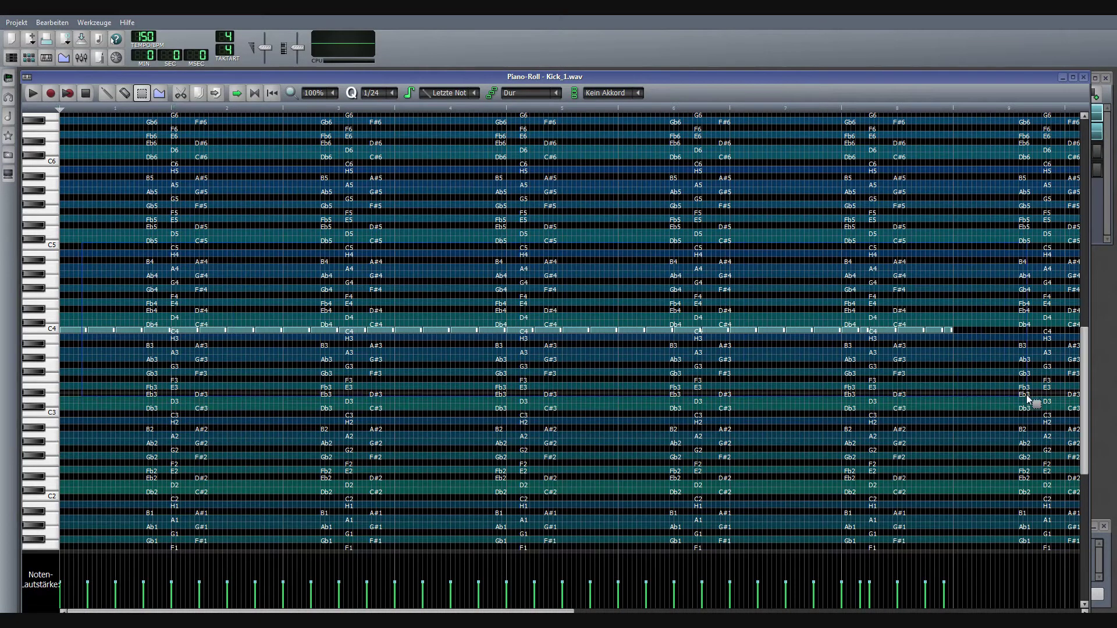
pyautogui.hotkey('ctrl', 'a')
pyautogui.click(108, 94)
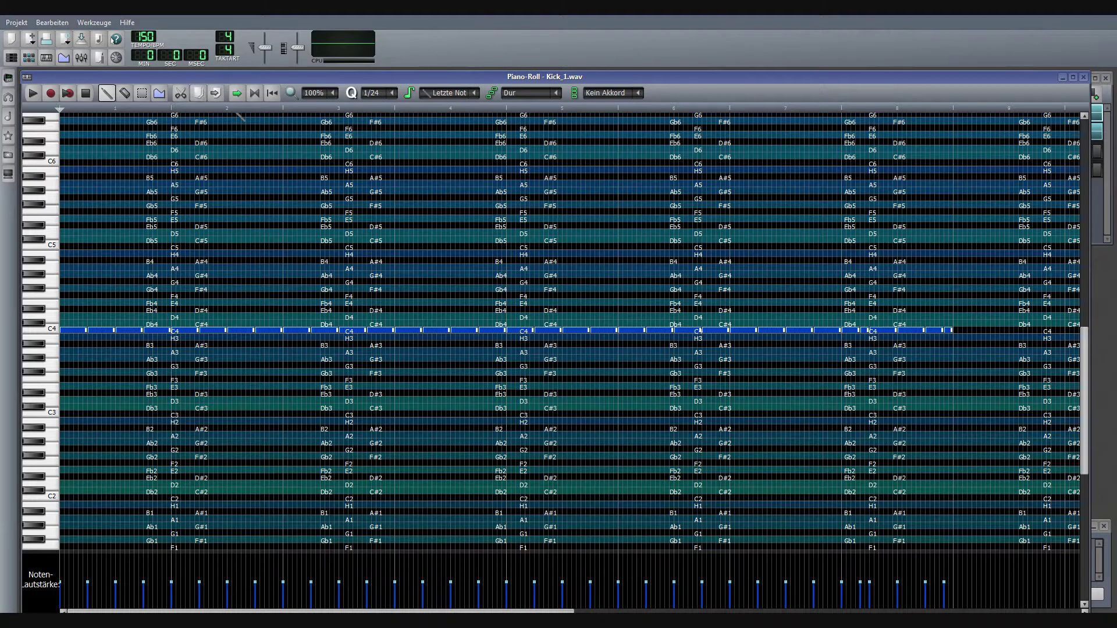
pyautogui.click(1083, 77)
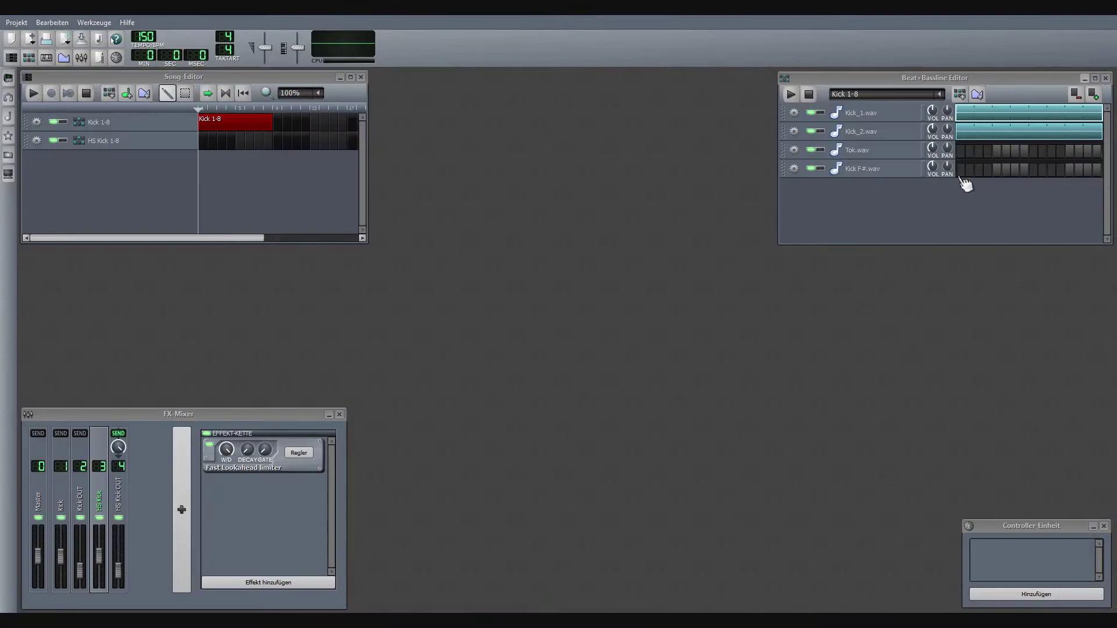
# Step: Paste the copied notes into Tok.wav in HS Kick 1-8 and shift them to a higher pitch
pyautogui.click(940, 93)
pyautogui.click(873, 114)
pyautogui.rightClick(1036, 167)
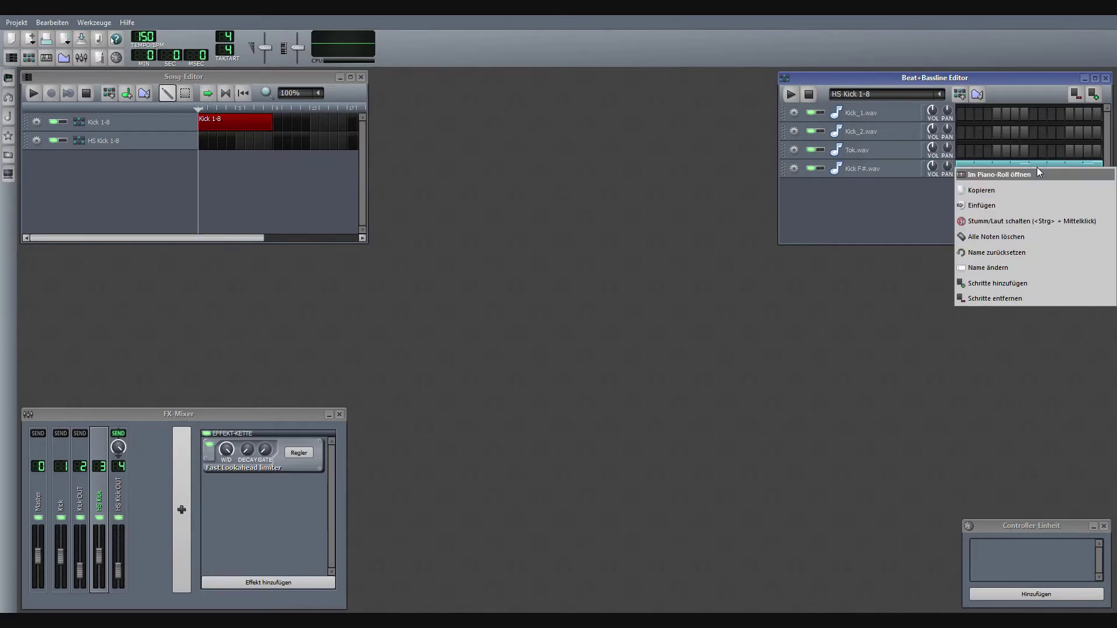
pyautogui.rightClick(1034, 148)
pyautogui.click(1034, 155)
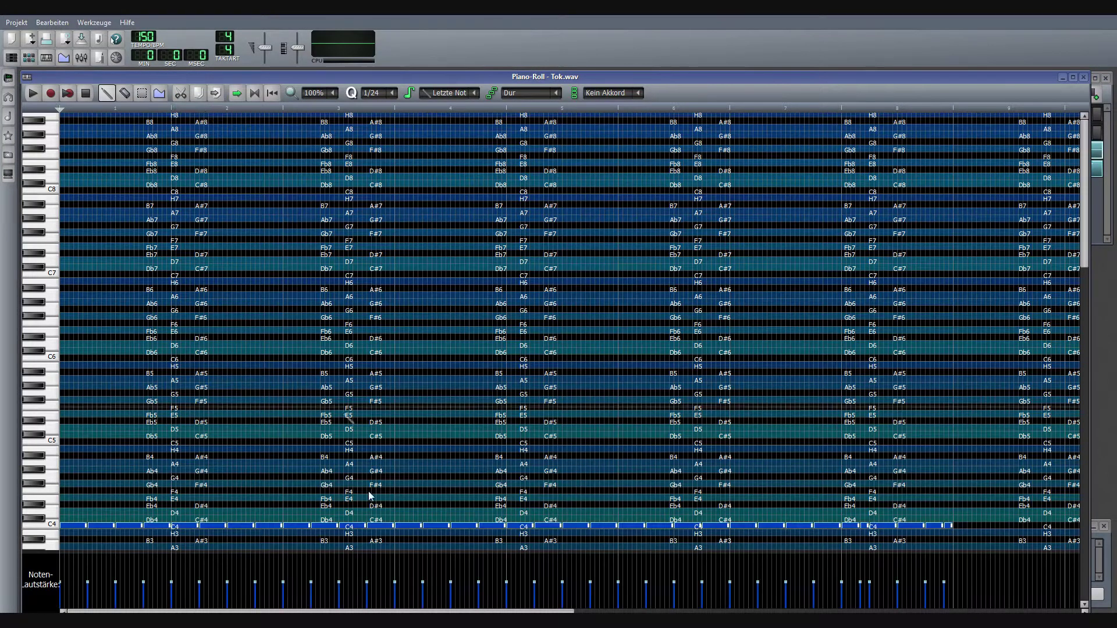
pyautogui.scroll(-1, 445, 382)
pyautogui.scroll(-3, 471, 353)
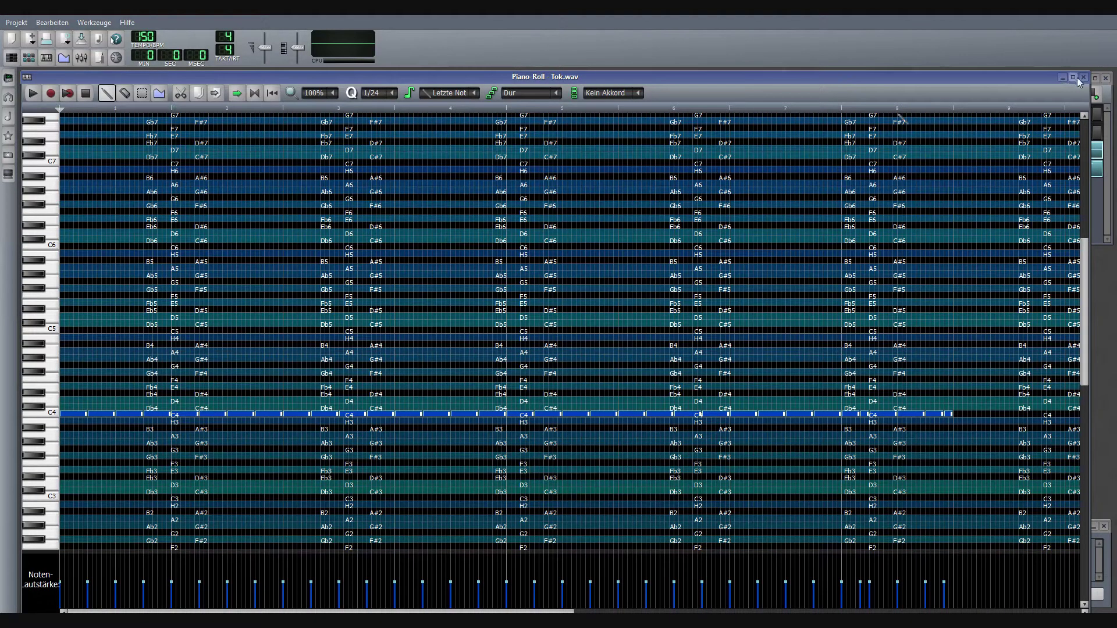
pyautogui.moveTo(83, 415); pyautogui.dragTo(85, 358)
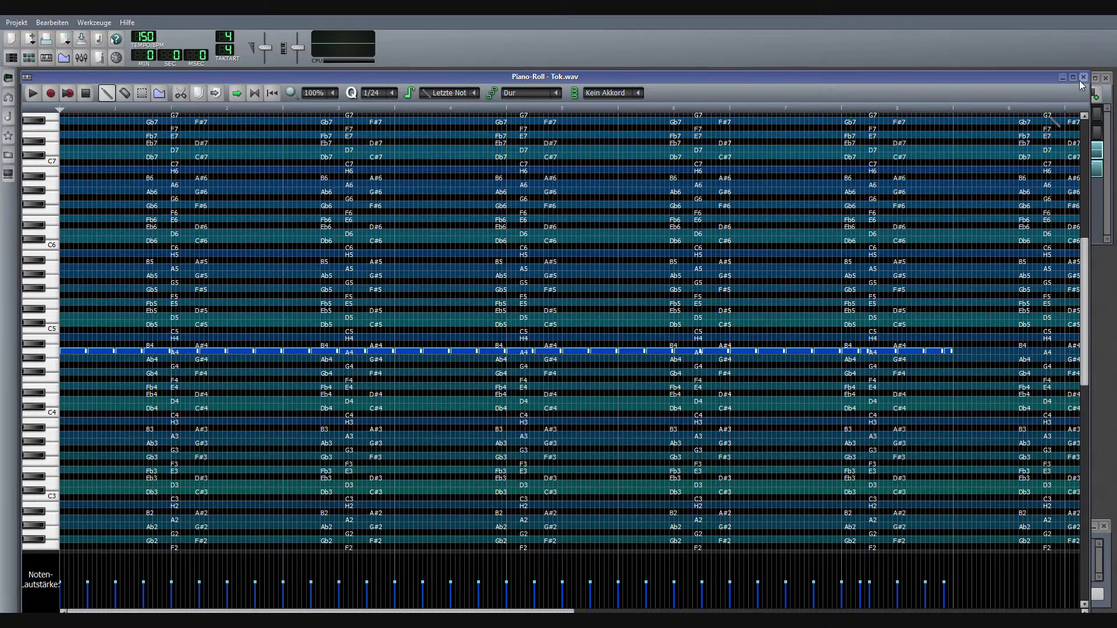
pyautogui.click(1083, 76)
# Step: Save the project and set Tok.wav's interpolation from Linear to Sinc
pyautogui.click(16, 22)
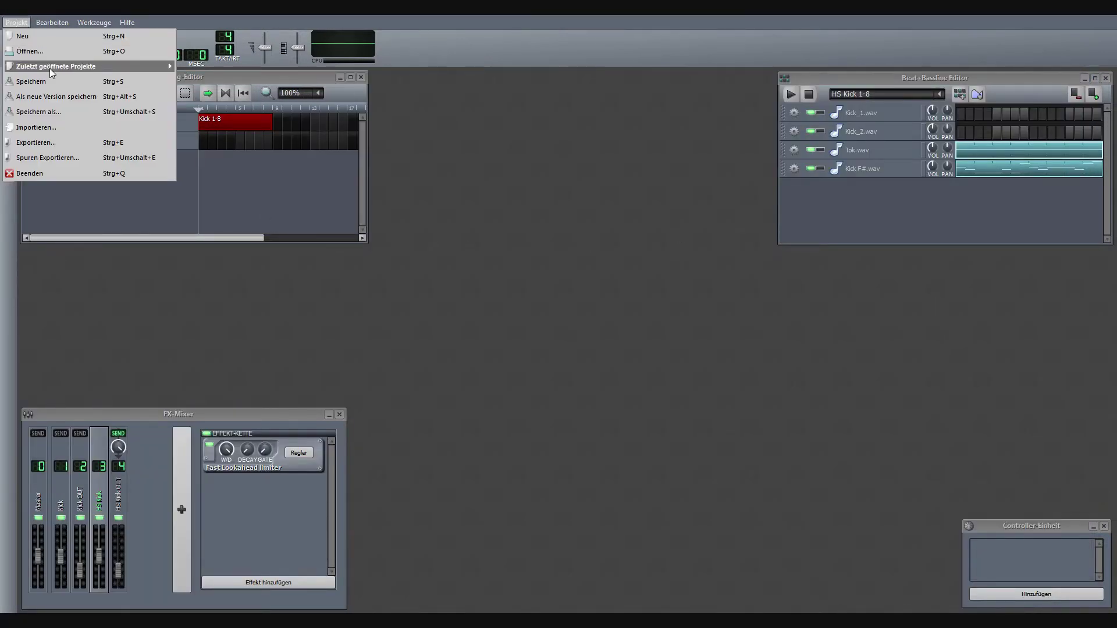
pyautogui.click(56, 77)
pyautogui.click(884, 225)
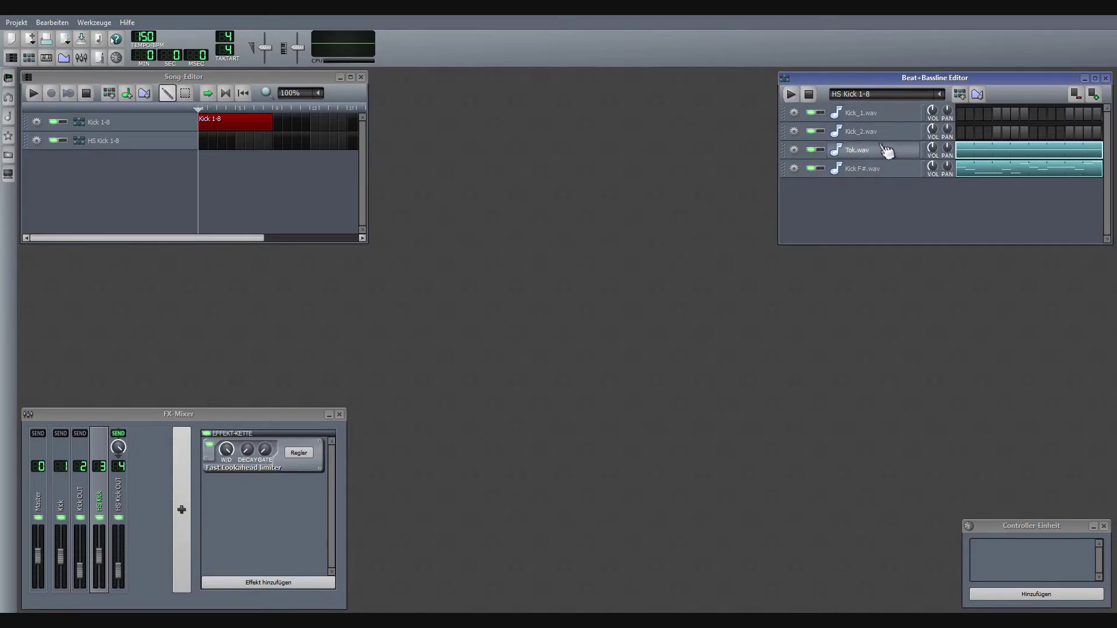
pyautogui.click(857, 150)
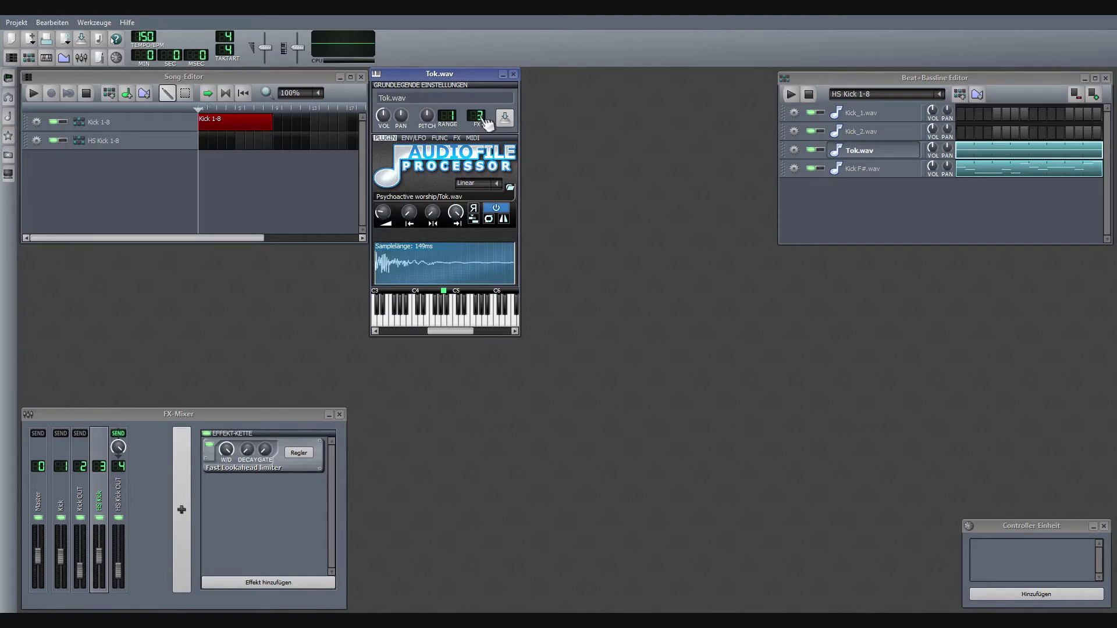
pyautogui.scroll(-1, 500, 191)
pyautogui.click(894, 153)
# Step: Listen to the HS Kick 1-8 pattern, then save the project again
pyautogui.click(792, 95)
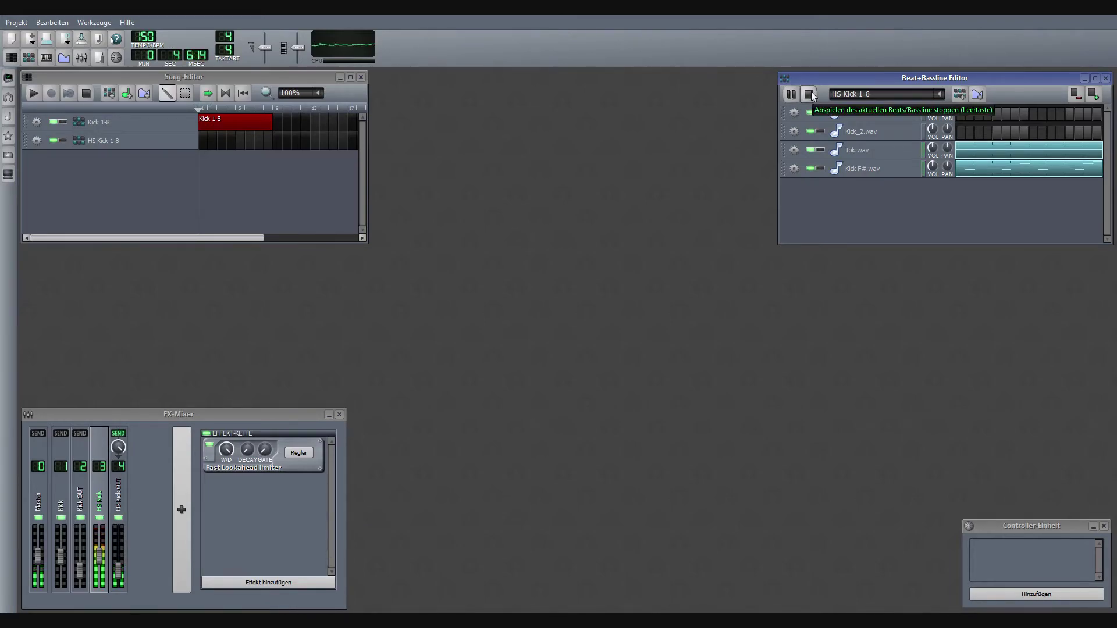
pyautogui.click(811, 92)
pyautogui.click(17, 21)
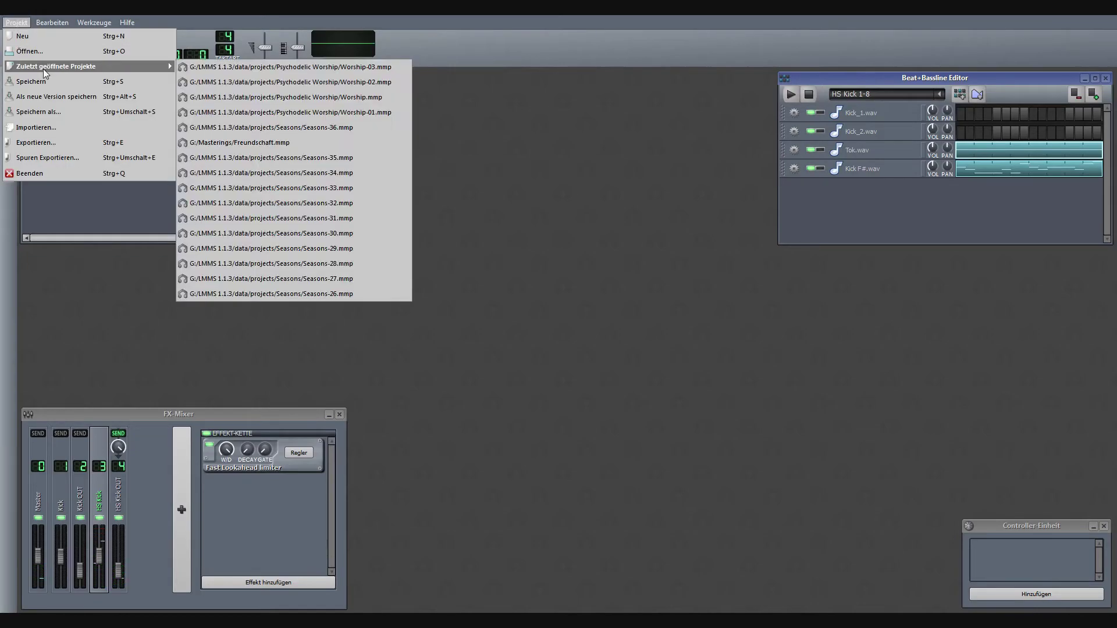
pyautogui.click(43, 81)
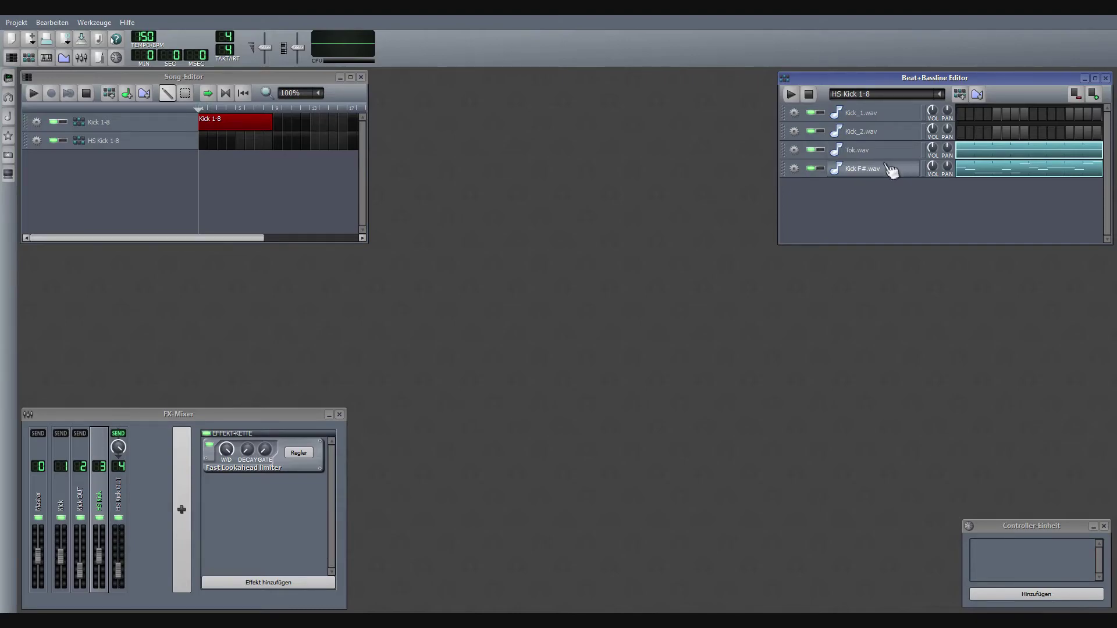
# Step: Place the pattern in the song and rename it HS Kick, then HS Kick 1-8
pyautogui.click(272, 180)
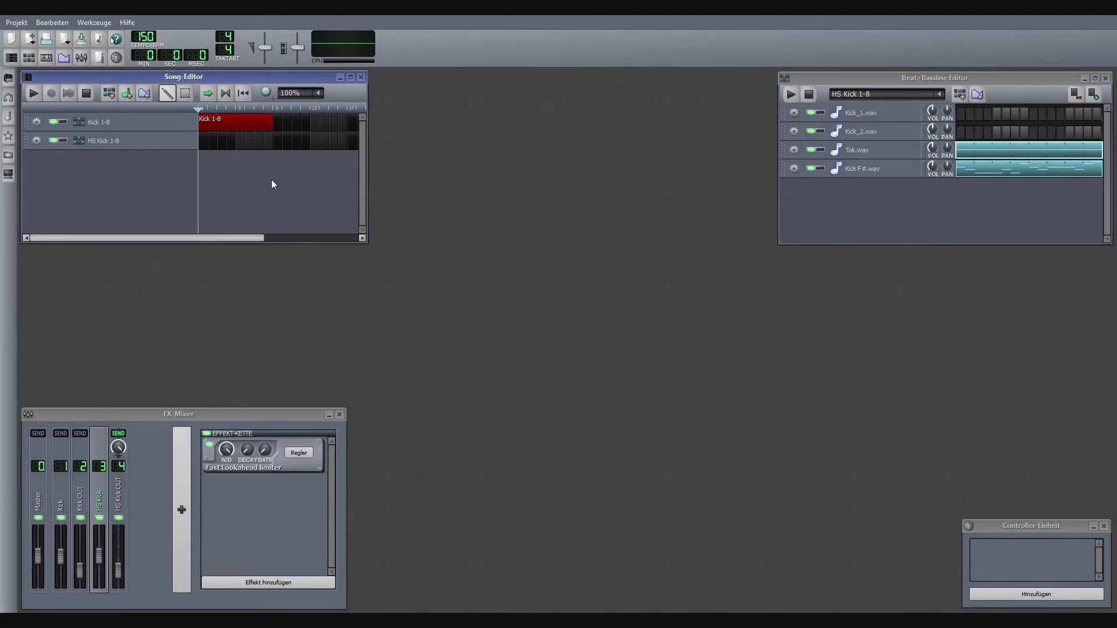
pyautogui.click(205, 142)
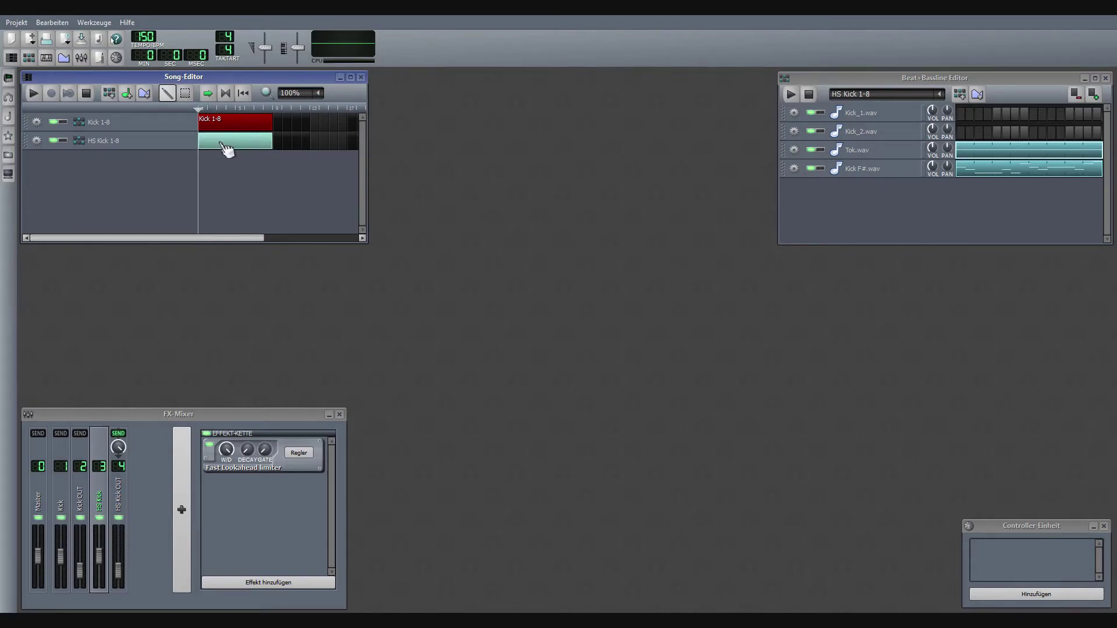
pyautogui.rightClick(233, 142)
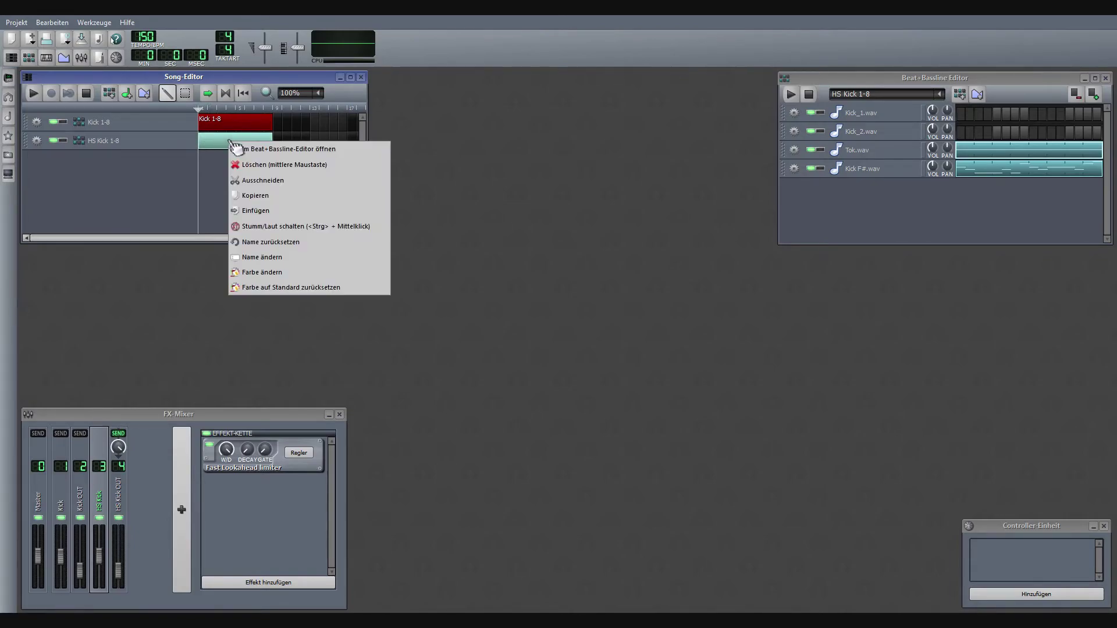
pyautogui.click(262, 256)
pyautogui.write('HS Kick')
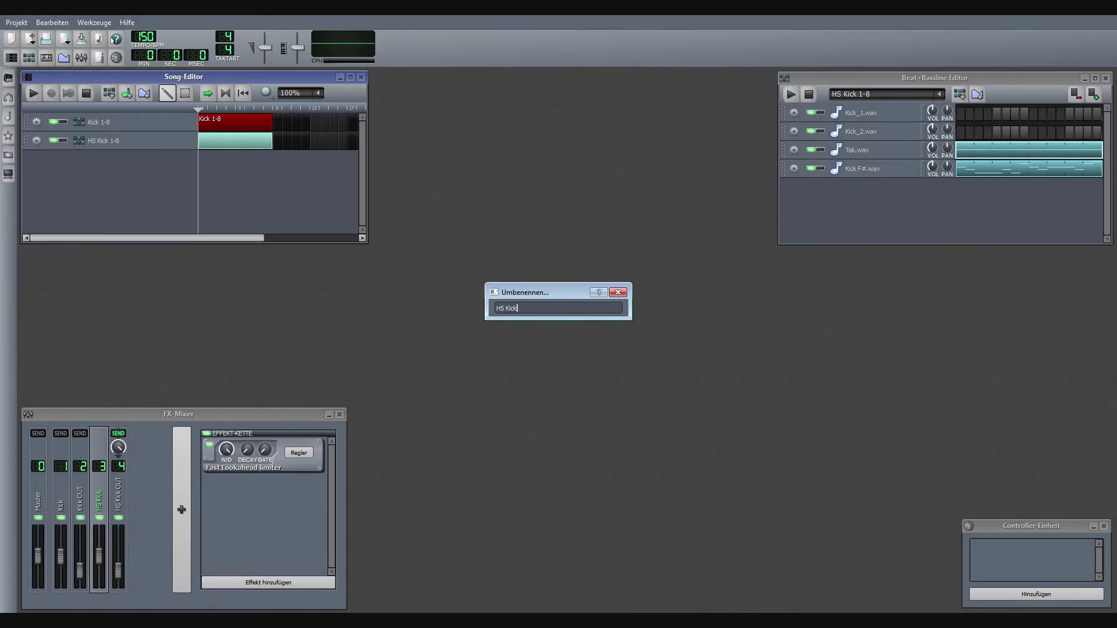
pyautogui.press('Return')
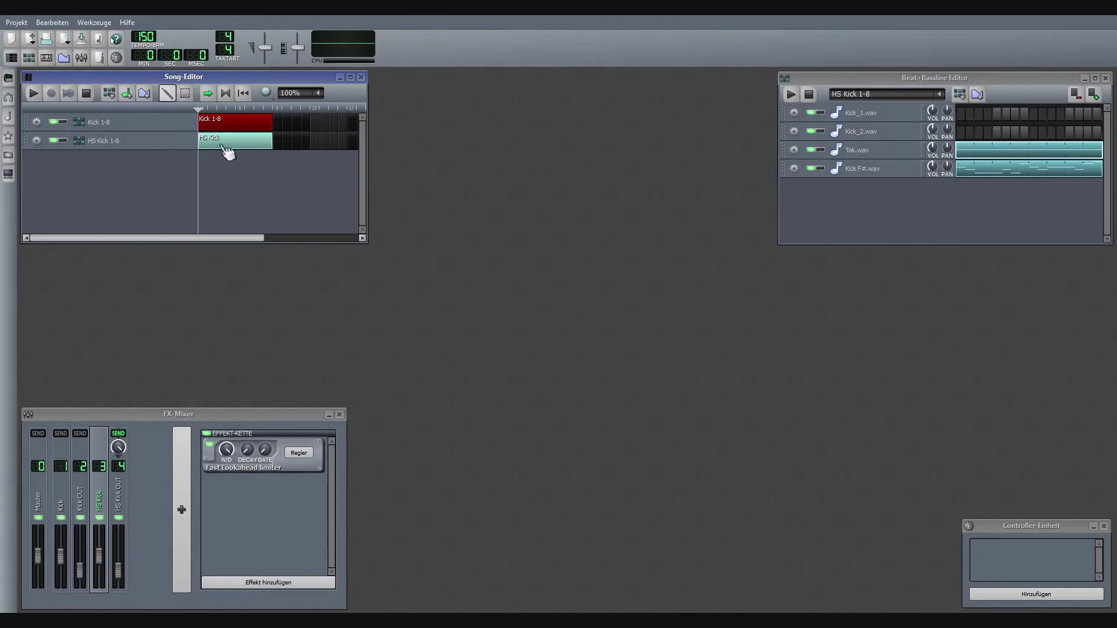
pyautogui.rightClick(225, 147)
pyautogui.click(255, 255)
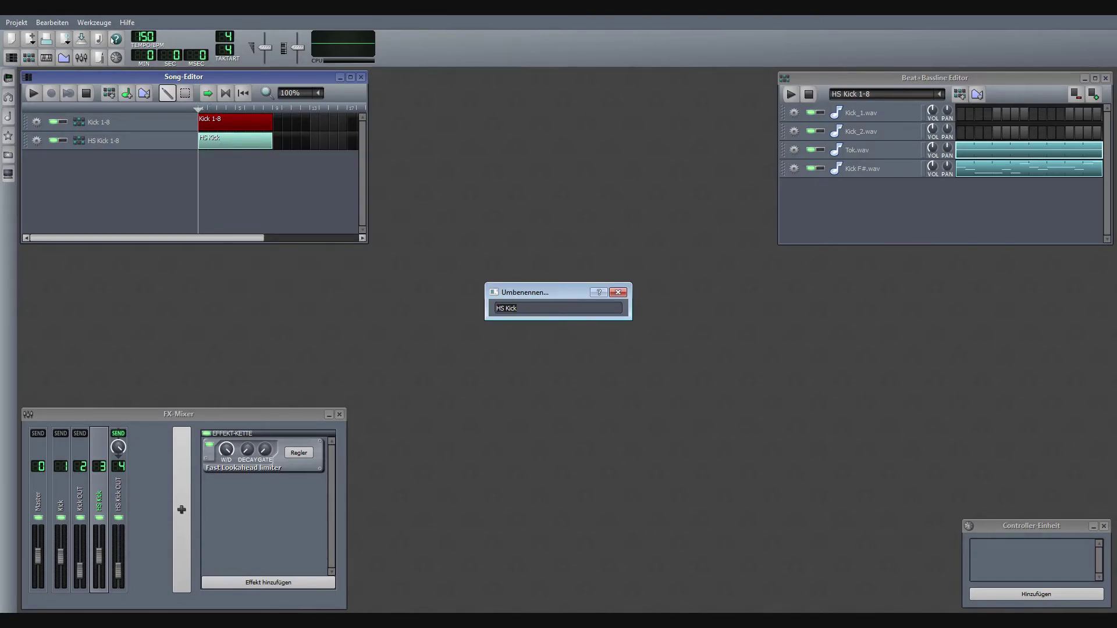
pyautogui.press('End')
pyautogui.press('Return')
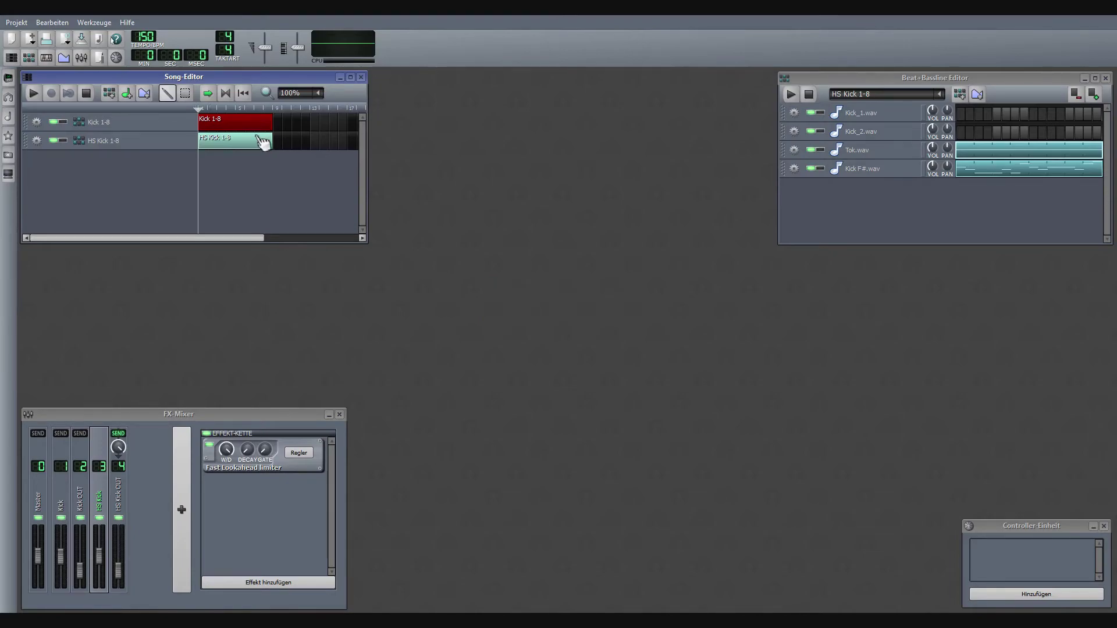
# Step: Colour the HS Kick 1-8 clip red and save the project
pyautogui.rightClick(238, 143)
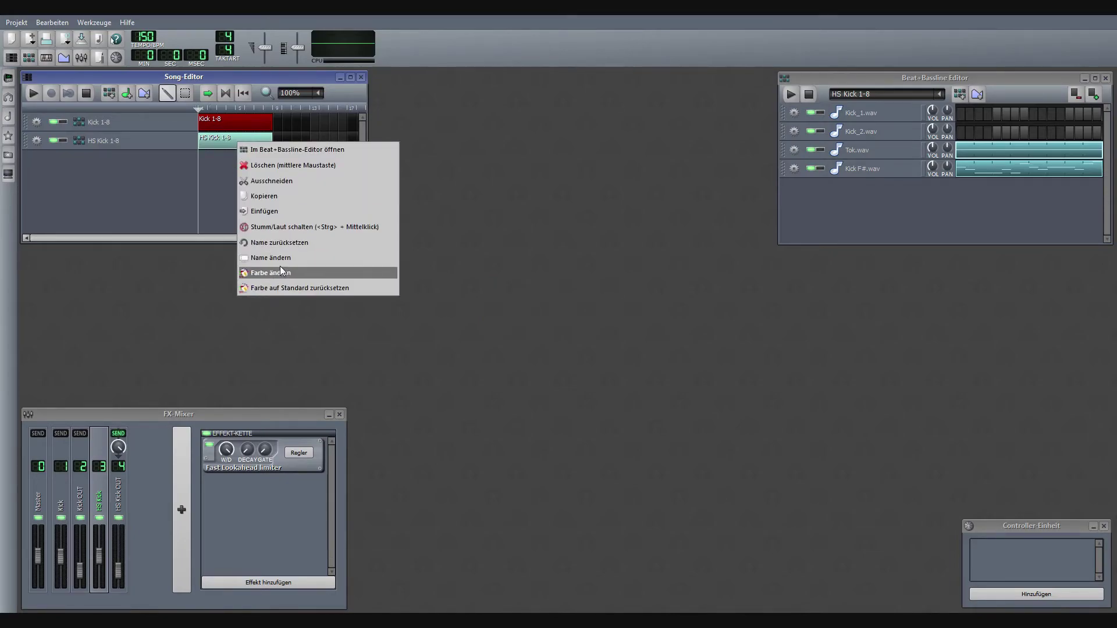
pyautogui.click(279, 271)
pyautogui.click(552, 208)
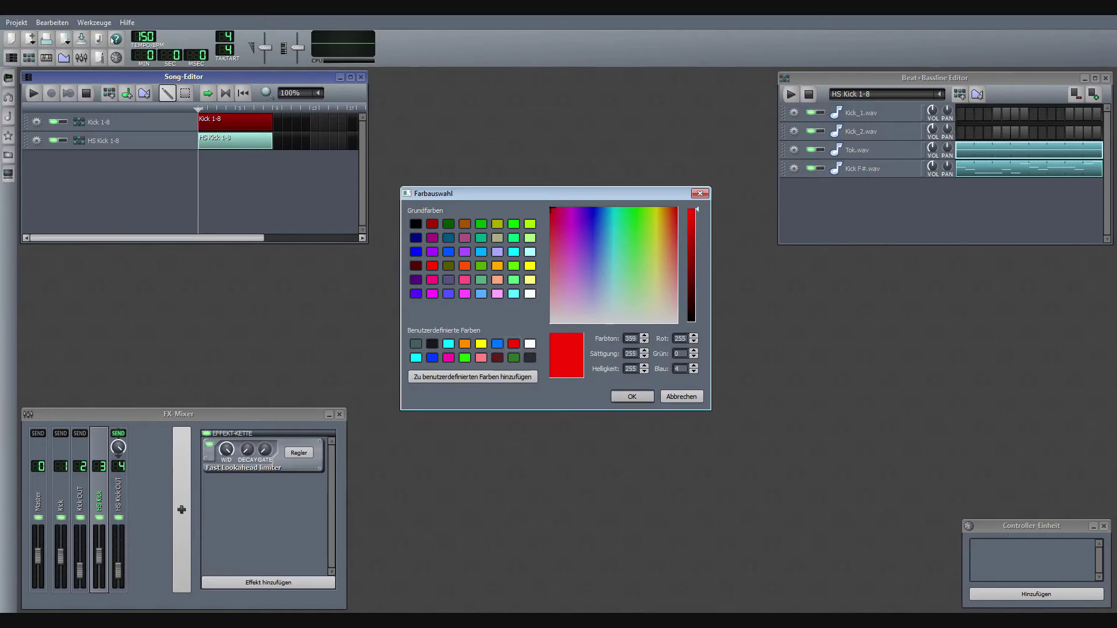
pyautogui.press('Return')
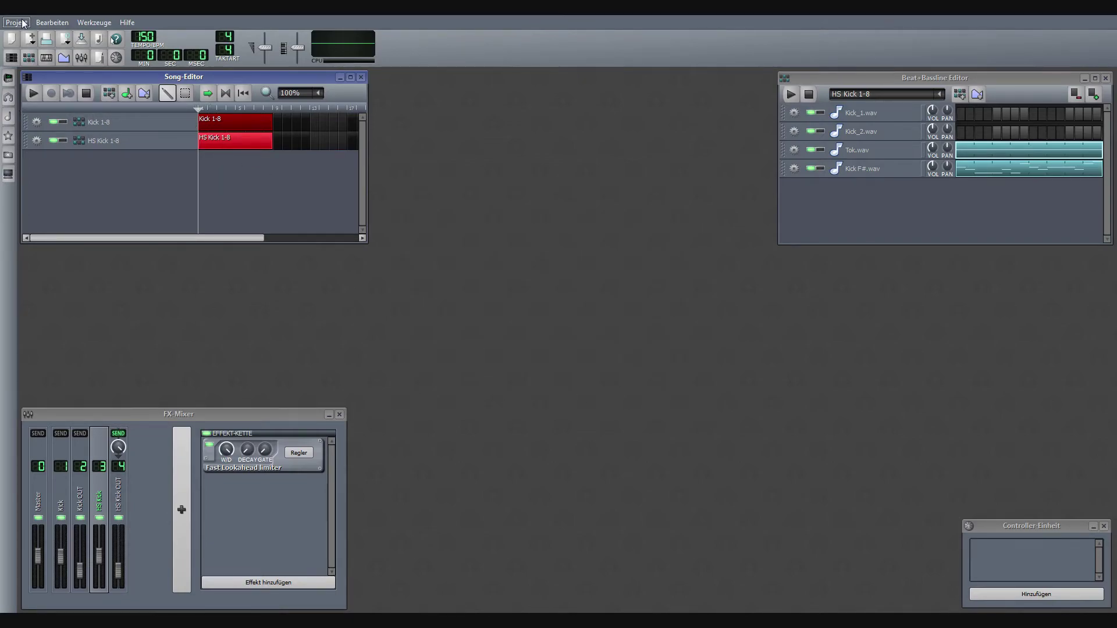
pyautogui.click(24, 23)
pyautogui.click(65, 94)
# Step: Shift the HS Kick mixer channel one slot left, ahead of Kick OUT
pyautogui.rightClick(107, 503)
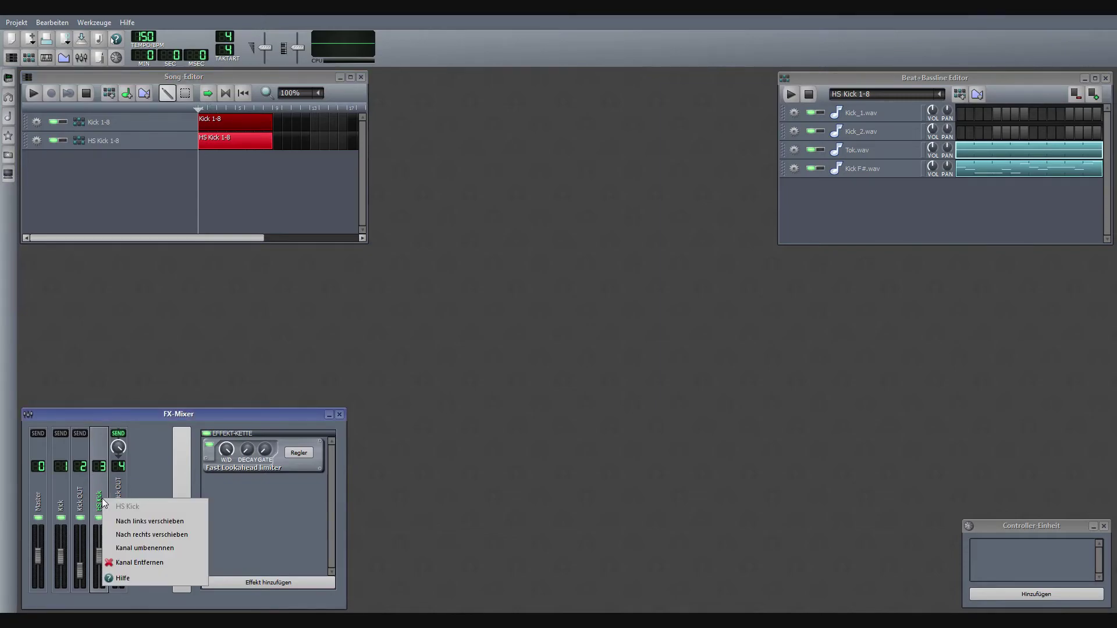
pyautogui.click(172, 522)
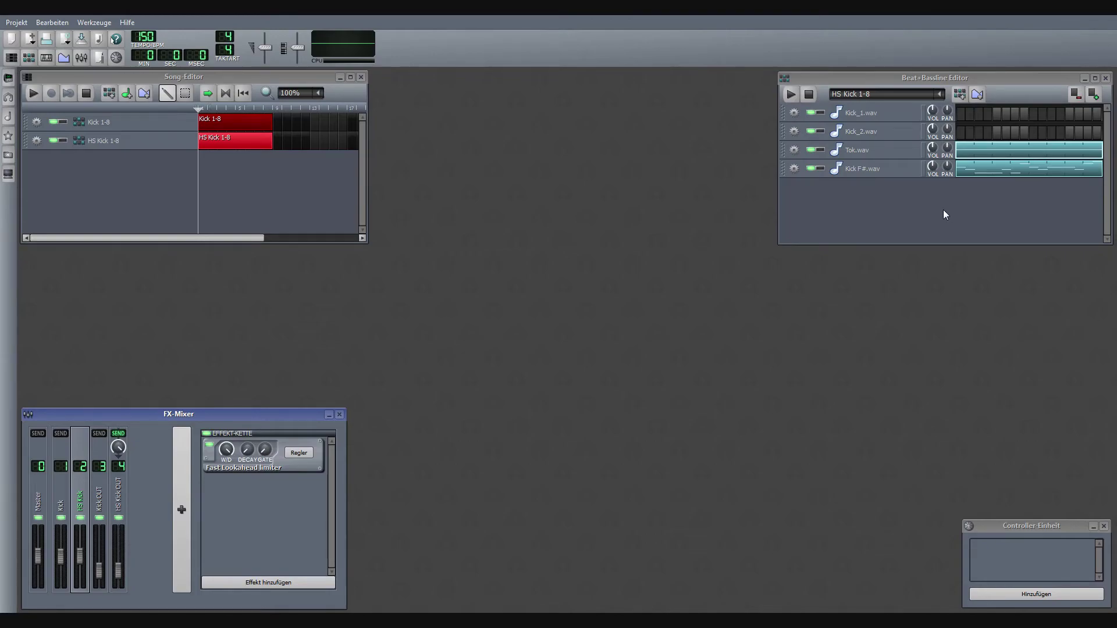
pyautogui.click(254, 179)
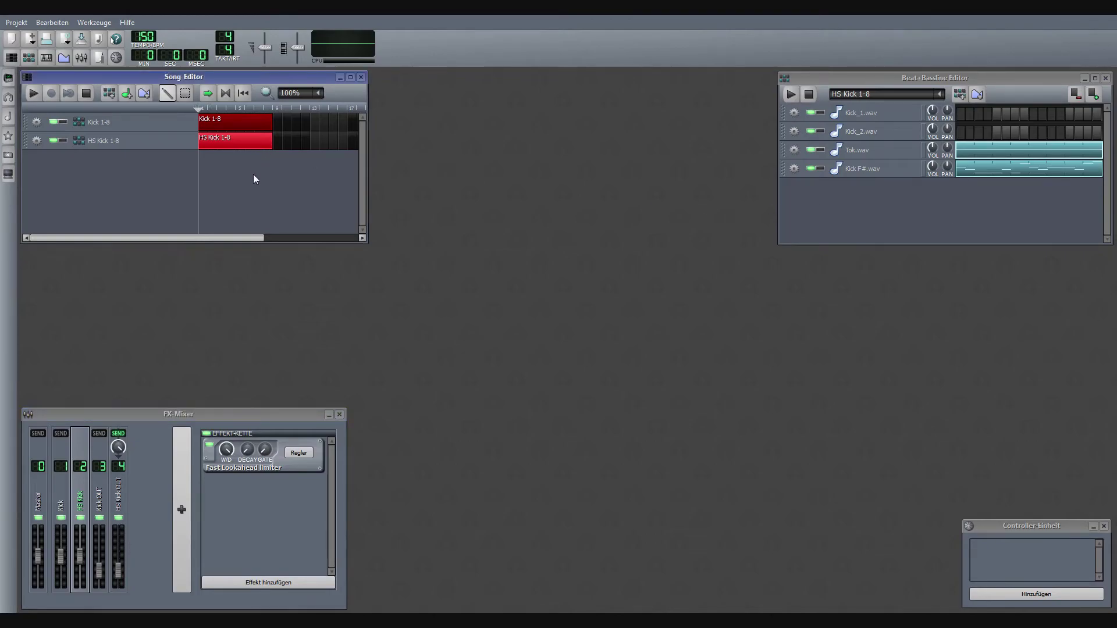
pyautogui.click(951, 207)
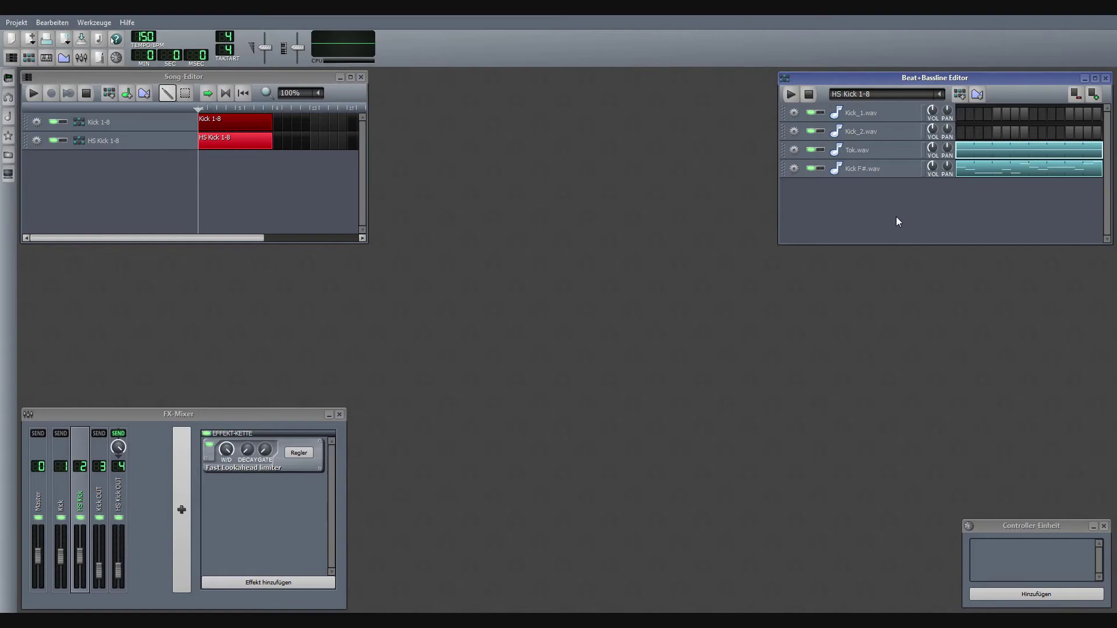
pyautogui.click(248, 510)
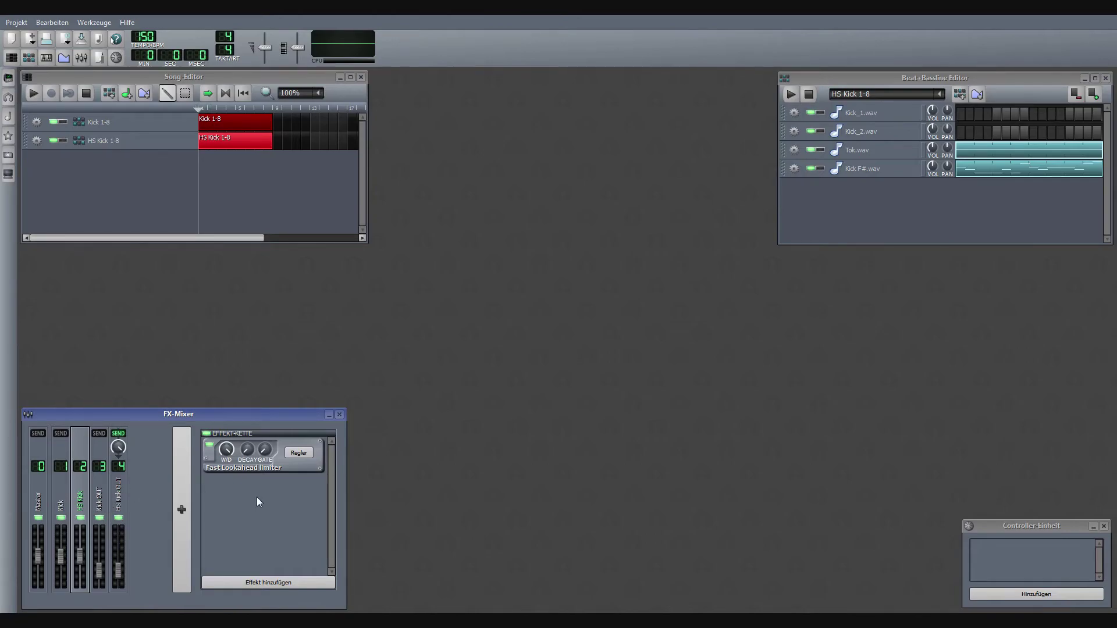
# Step: Search the effect list for 'Span' and add VST: SPAN to the HS Kick channel
pyautogui.click(268, 583)
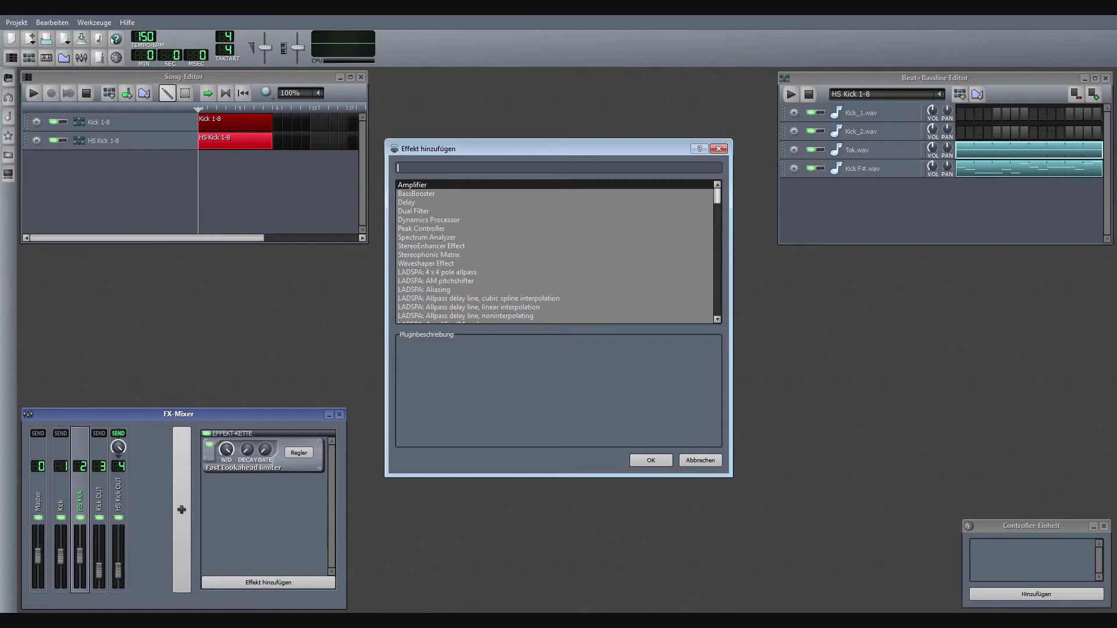
pyautogui.scroll(-5, 557, 251)
pyautogui.scroll(-5, 558, 251)
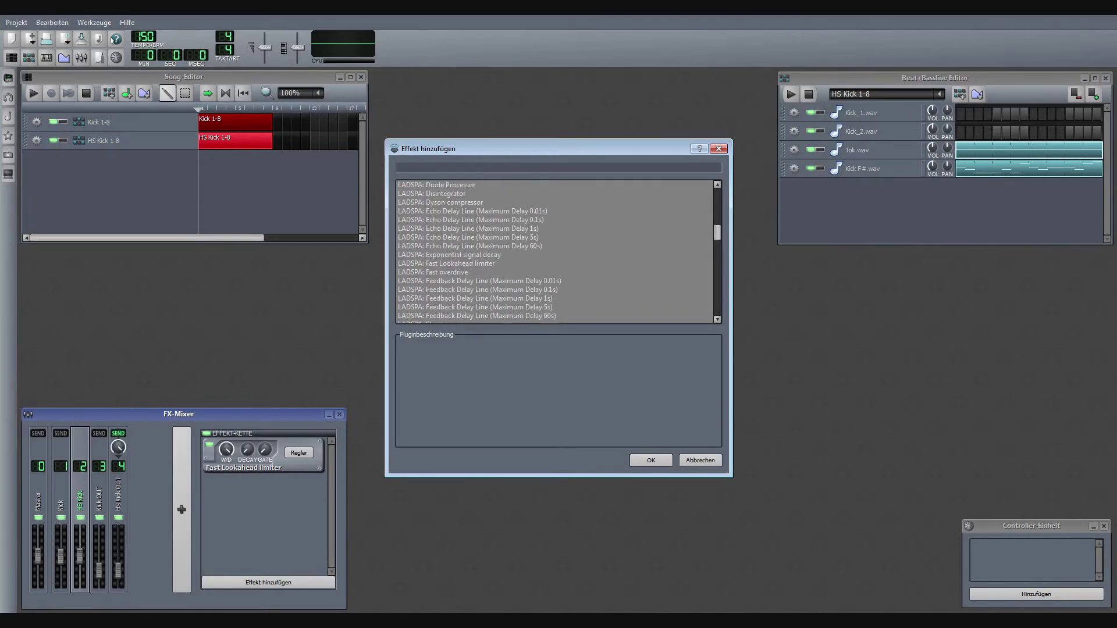
pyautogui.press('Tab')
pyautogui.write('S')
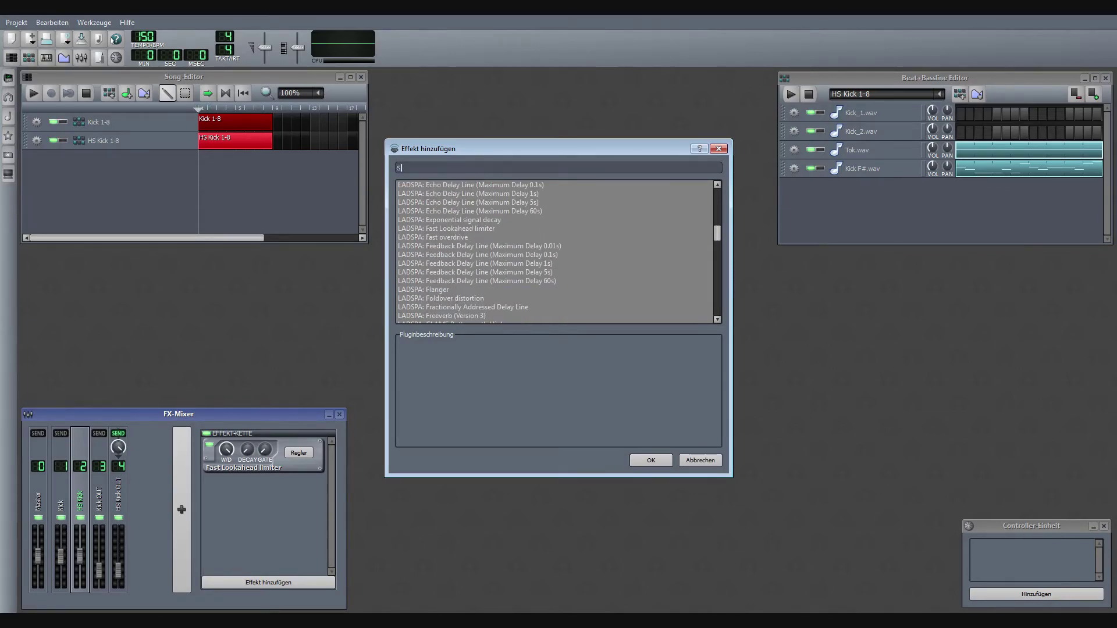
pyautogui.write('pan')
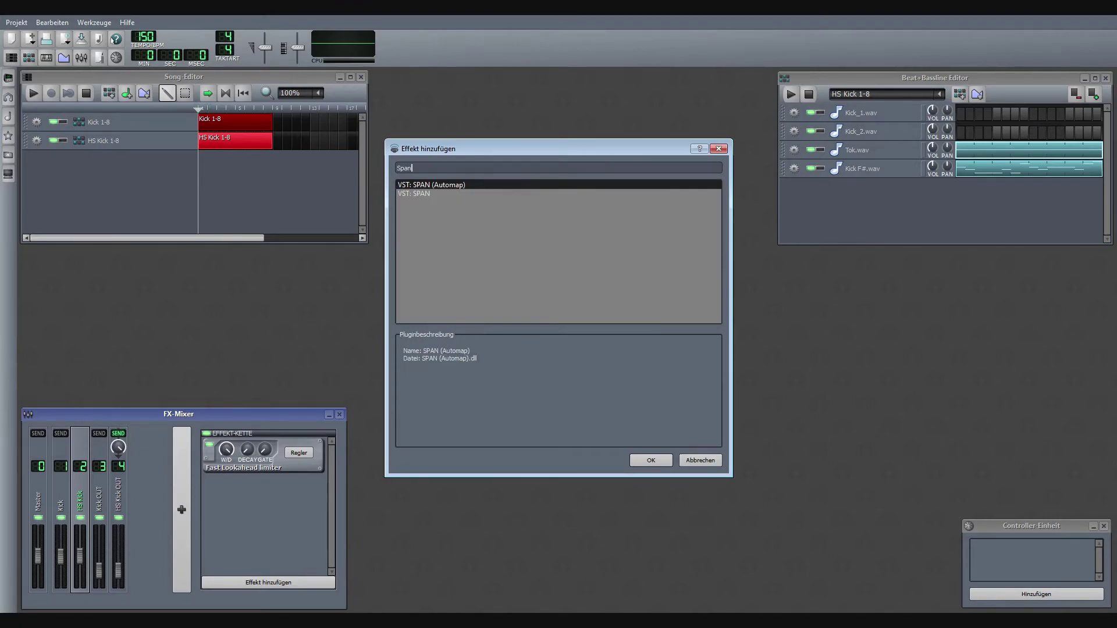
pyautogui.doubleClick(428, 193)
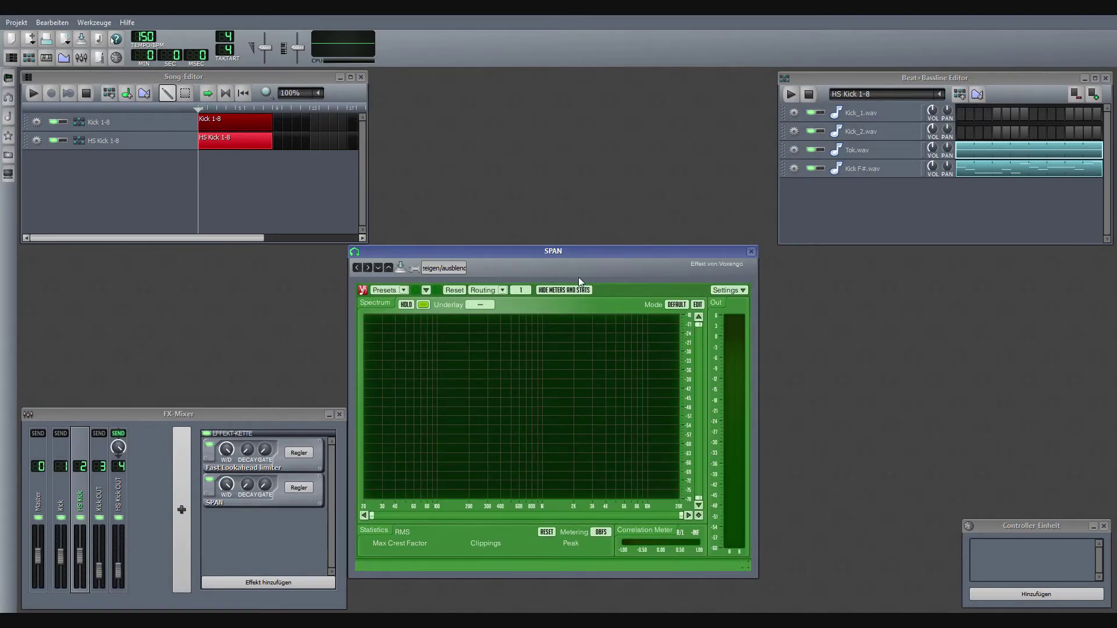
# Step: Set SPAN to MASTER mode, preview the kick pattern, and bring up Tok.wav's settings
pyautogui.click(685, 307)
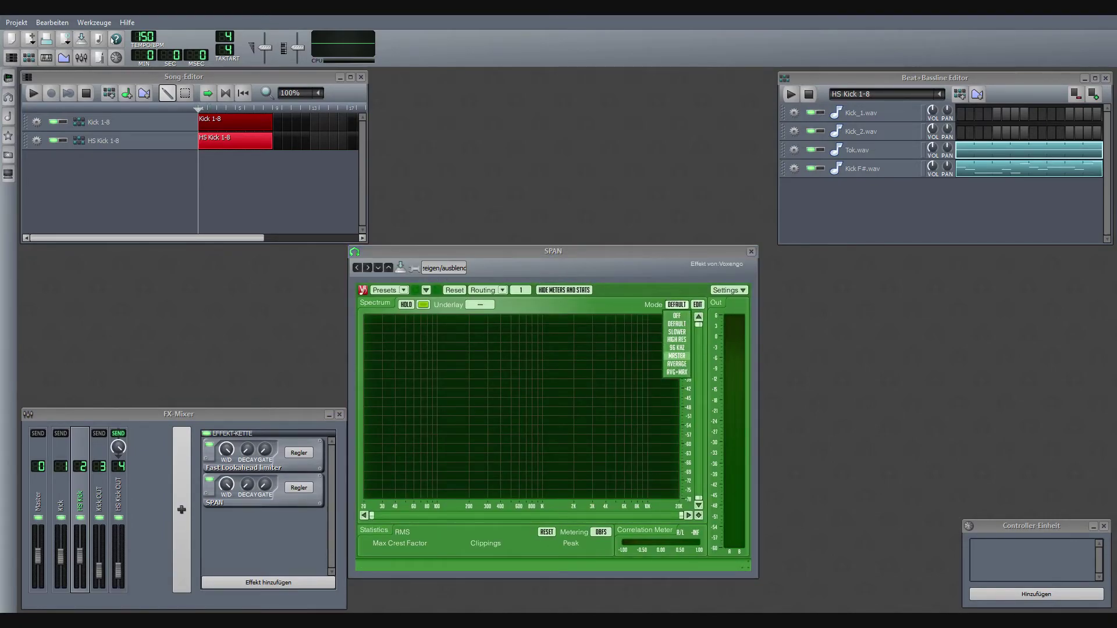
pyautogui.click(677, 357)
pyautogui.click(791, 94)
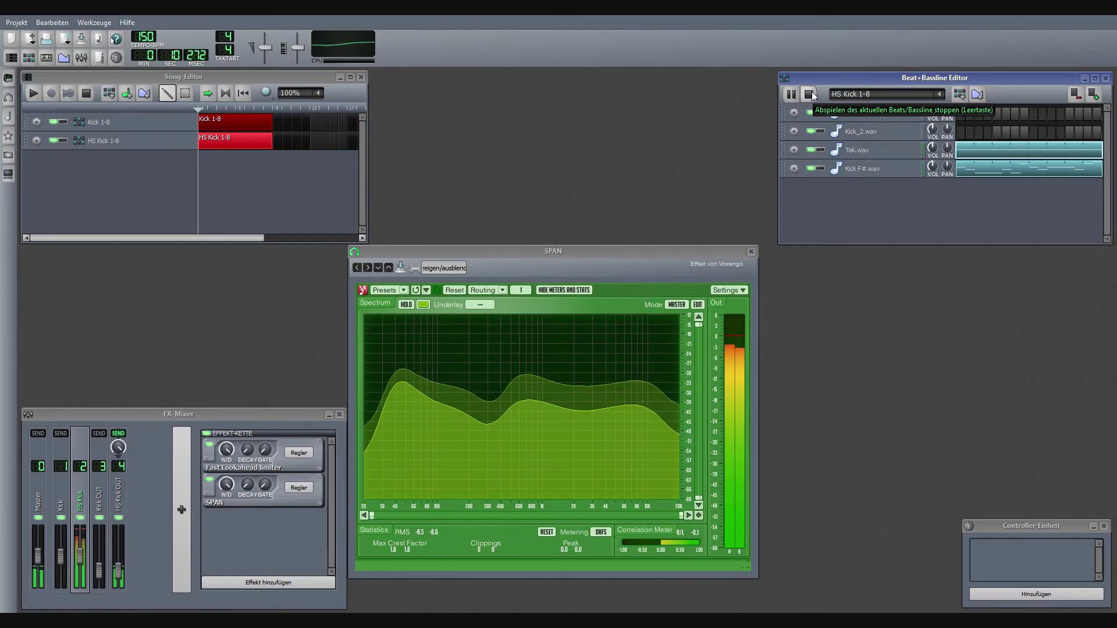
pyautogui.click(809, 94)
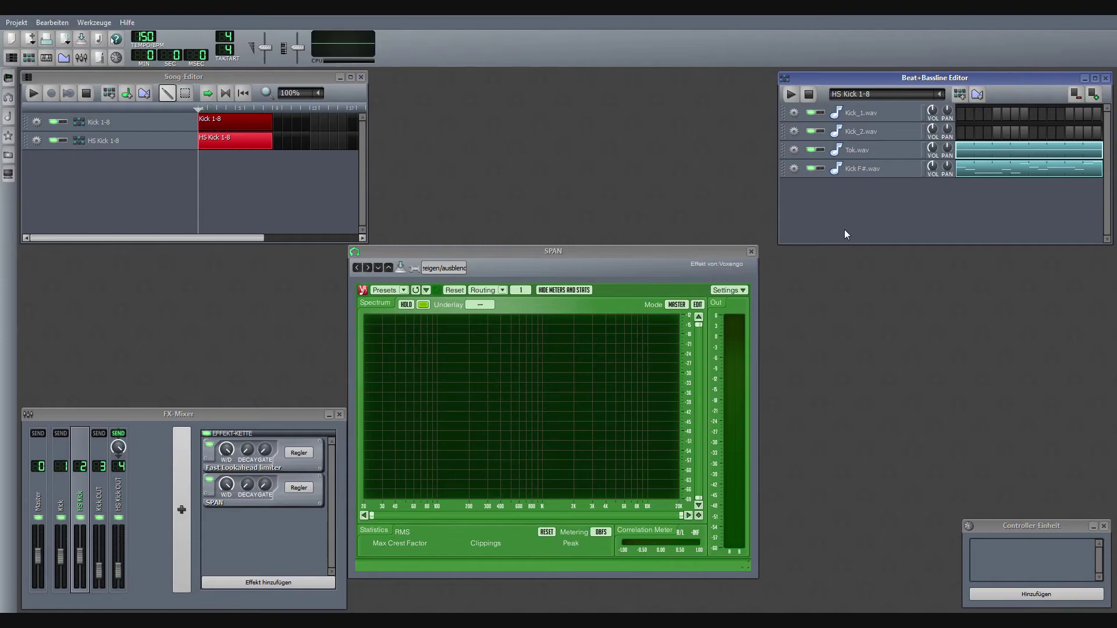
pyautogui.click(896, 157)
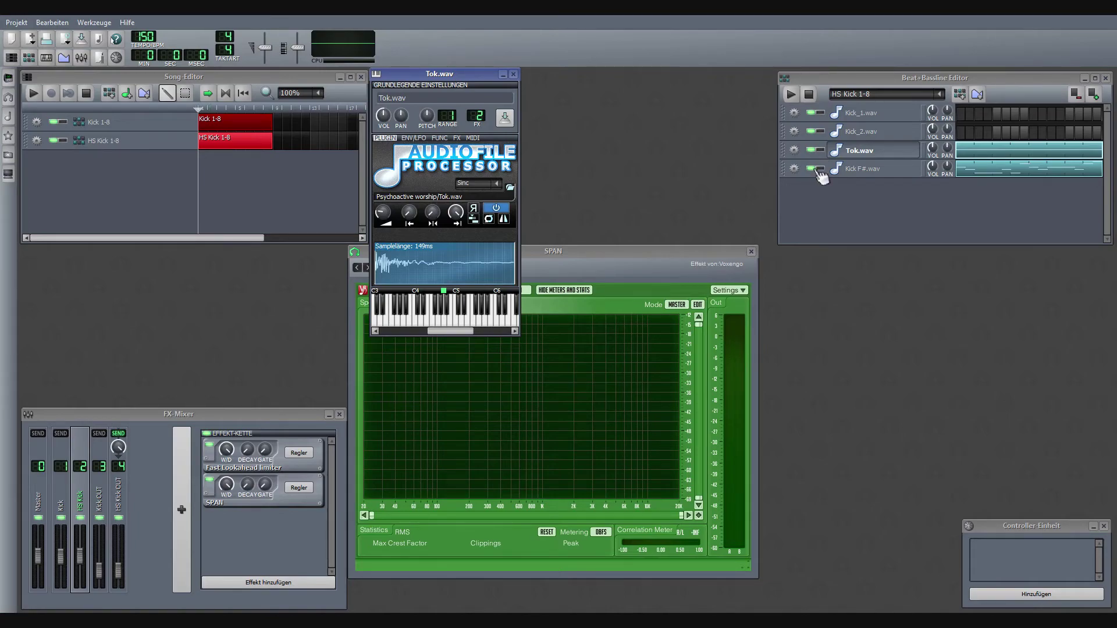
# Step: Mute Kick F#.wav, play the pattern and show Tok.wav's effect chain for adding an effect
pyautogui.click(815, 169)
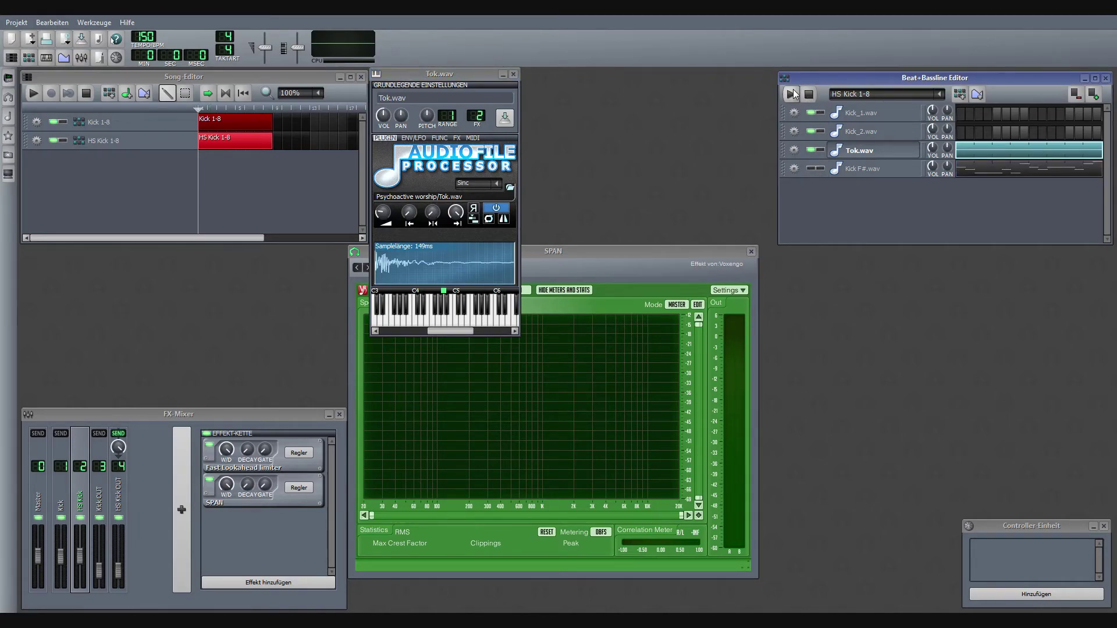
pyautogui.click(790, 93)
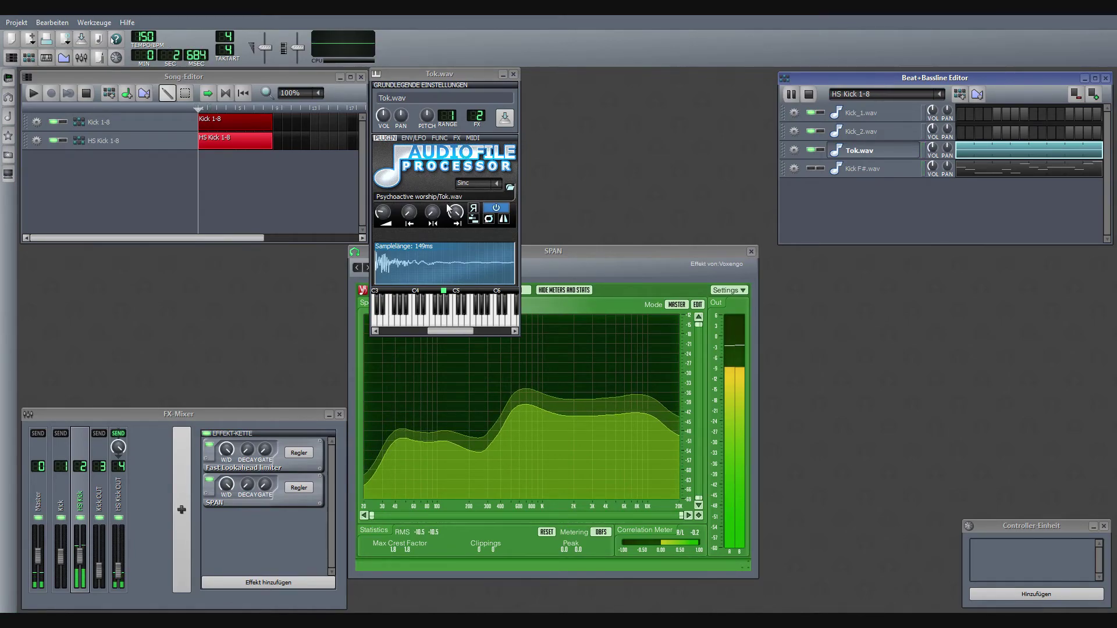
pyautogui.click(458, 138)
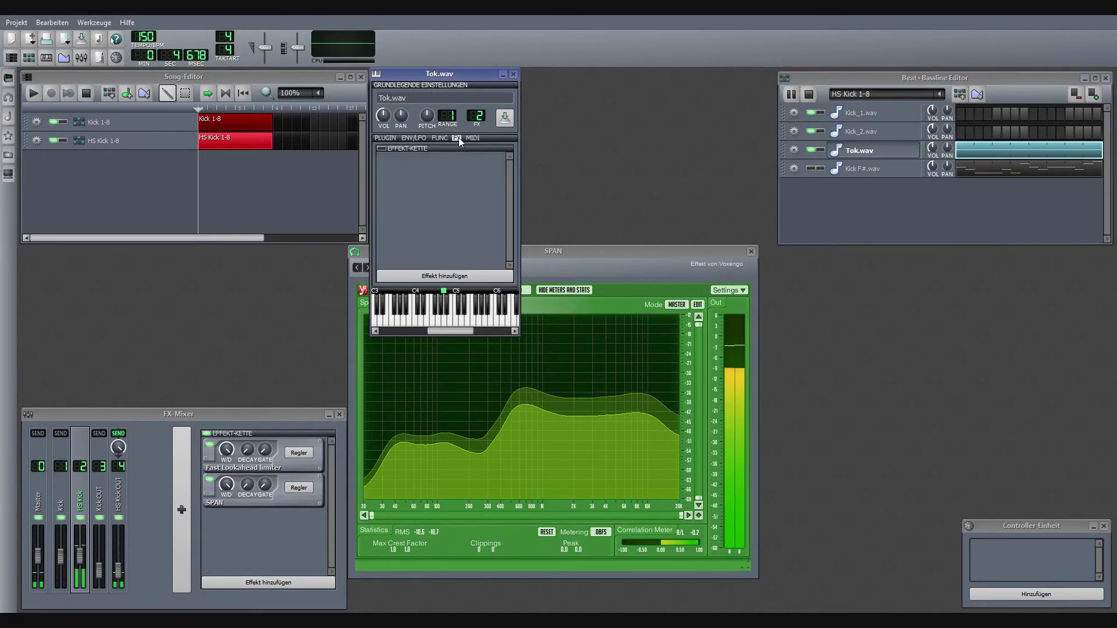
# Step: Add the ReaEQ (reaeq-standalone) VST to Tok.wav's effect chain
pyautogui.click(419, 276)
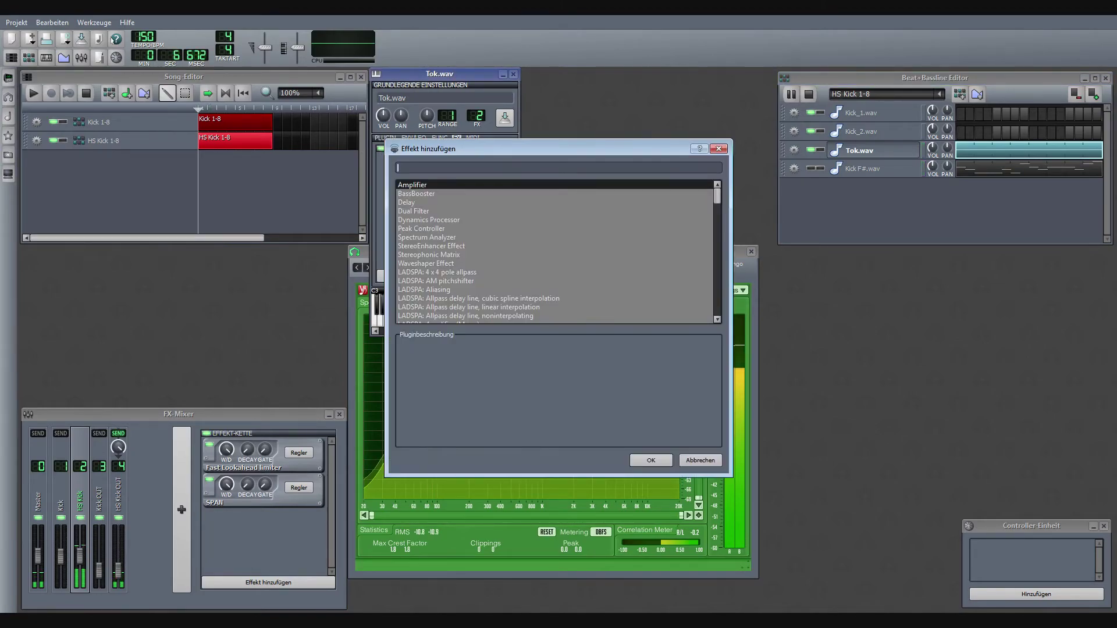
pyautogui.scroll(-10, 557, 251)
pyautogui.scroll(-5, 557, 250)
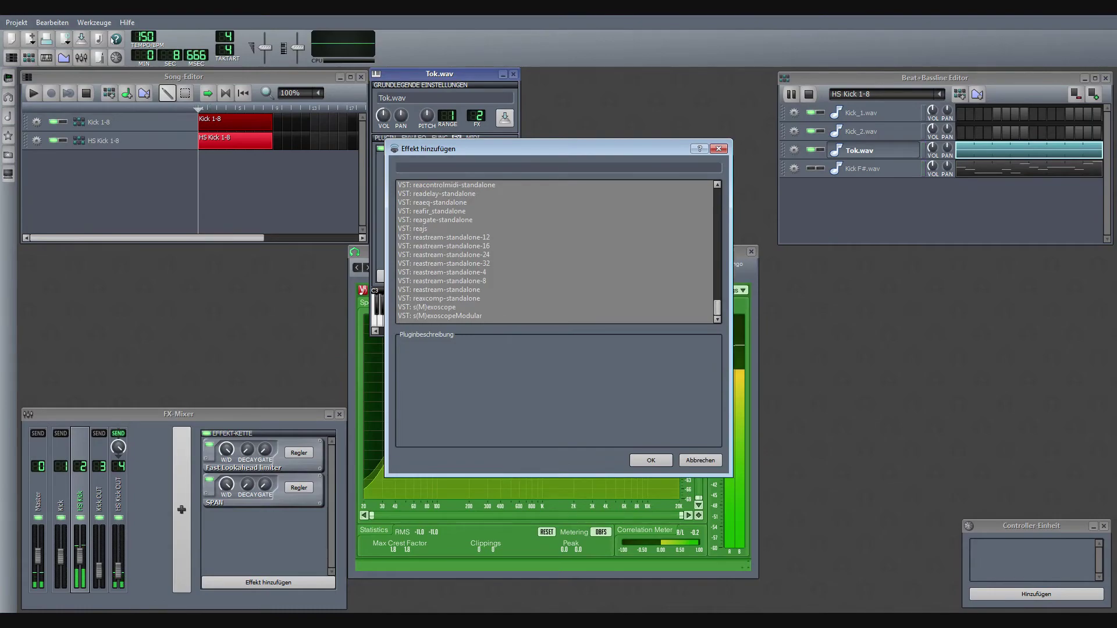
pyautogui.doubleClick(447, 201)
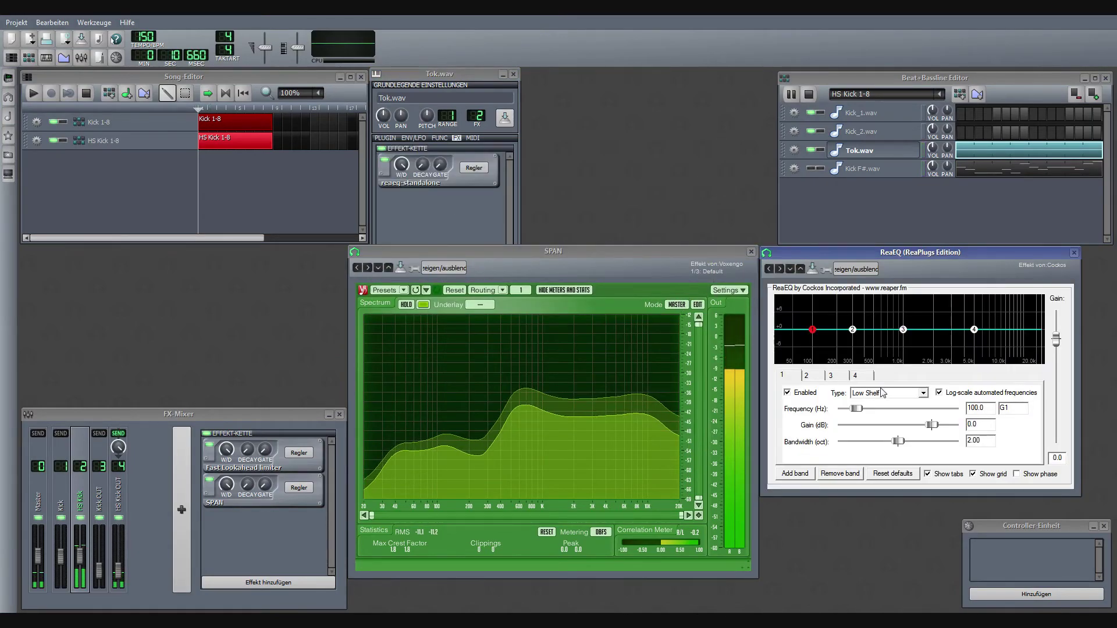
# Step: Make band 1 a High Pass filter with its cutoff around 152 Hz
pyautogui.click(905, 394)
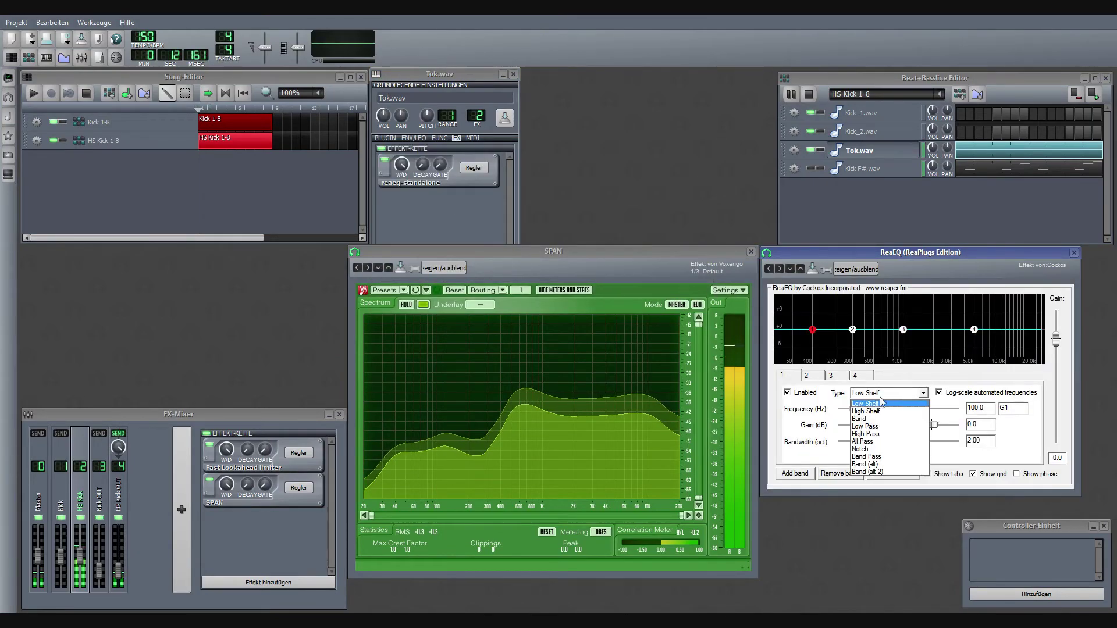
pyautogui.click(879, 433)
pyautogui.moveTo(858, 409); pyautogui.dragTo(882, 444)
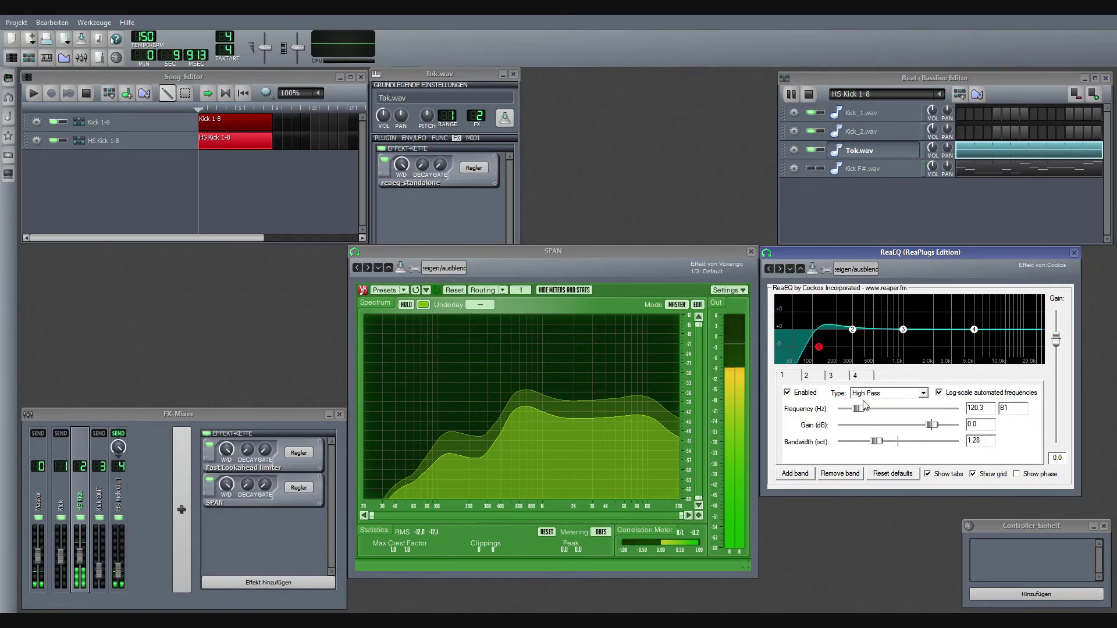
pyautogui.moveTo(864, 405); pyautogui.dragTo(866, 411)
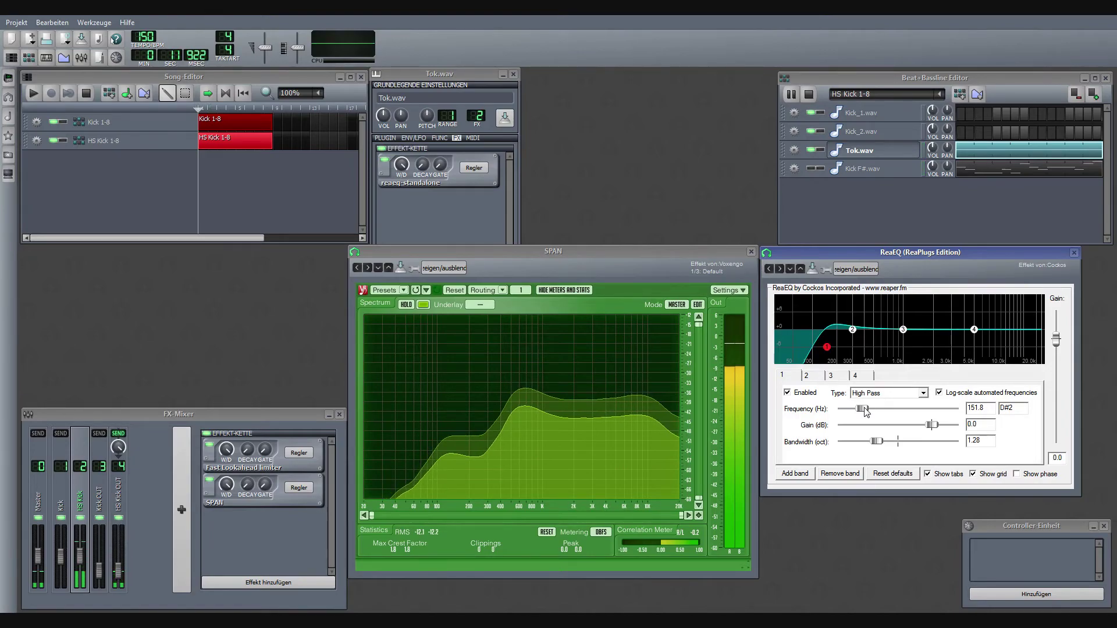
# Step: Lower band 4's high-shelf gain slightly
pyautogui.click(867, 377)
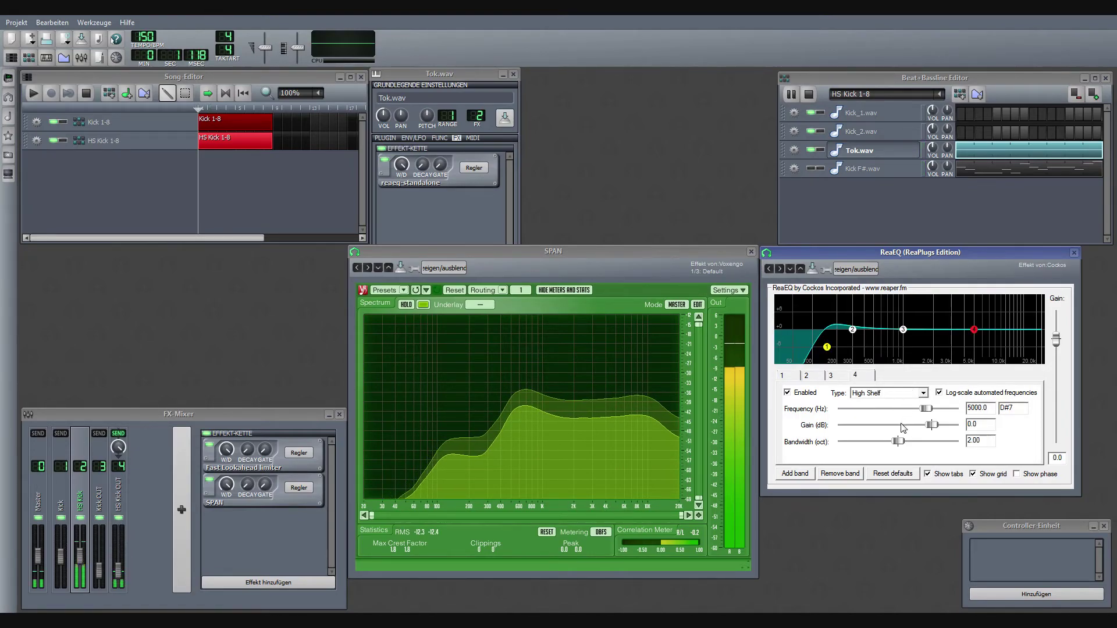
pyautogui.moveTo(935, 427); pyautogui.dragTo(920, 430)
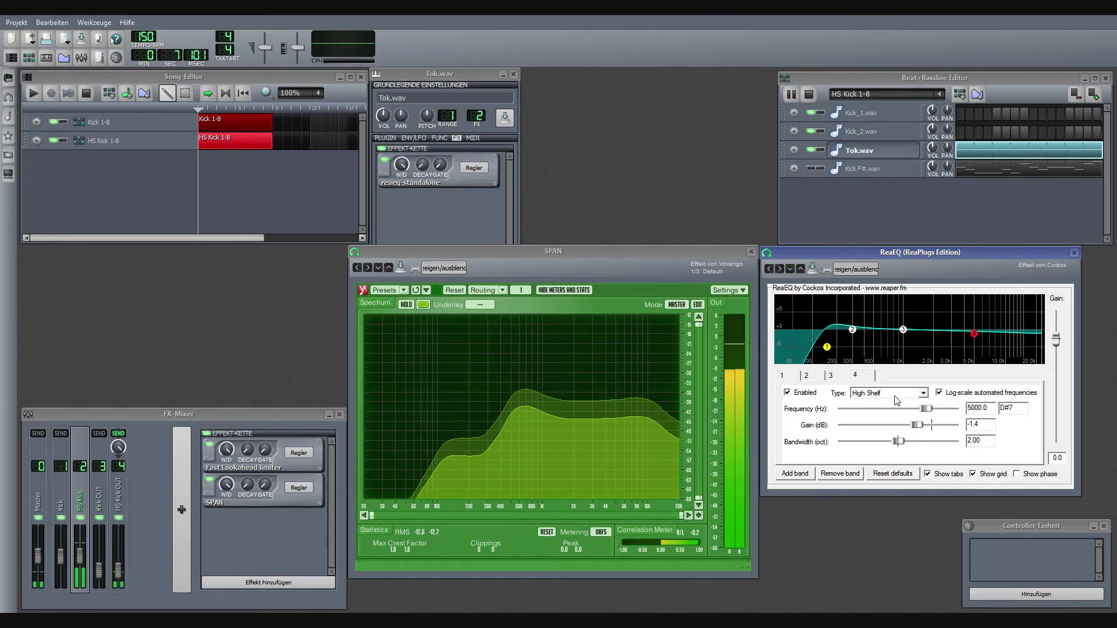
# Step: Give band 3 a 0.94-octave bandwidth and about 3.5 dB boost, swept to roughly 1 kHz
pyautogui.click(839, 380)
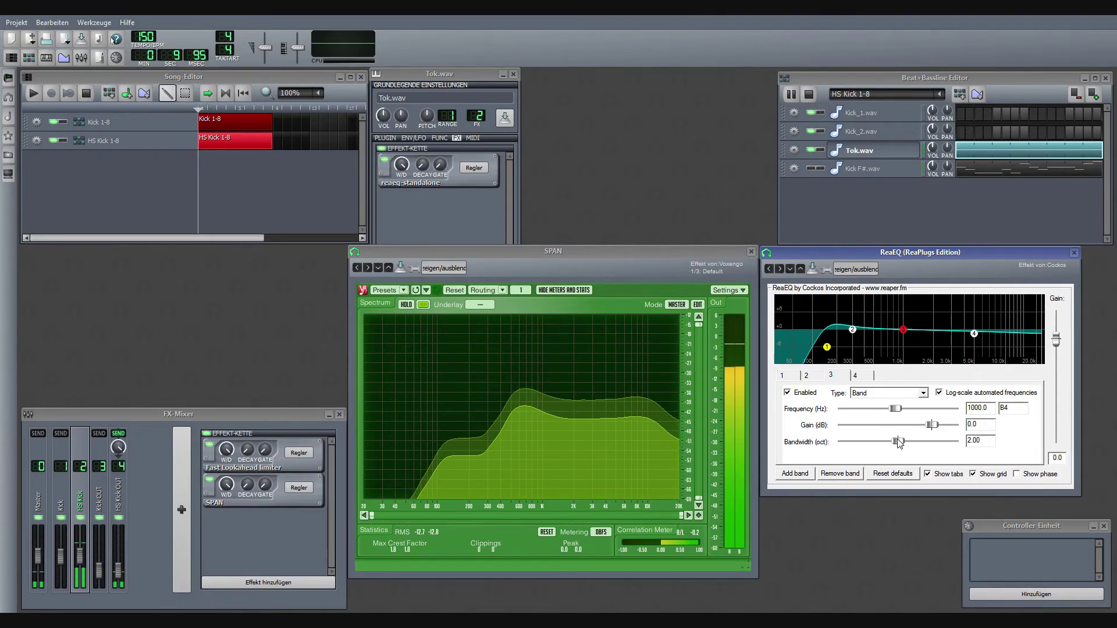
pyautogui.moveTo(899, 443); pyautogui.dragTo(867, 445)
pyautogui.moveTo(931, 425); pyautogui.dragTo(941, 429)
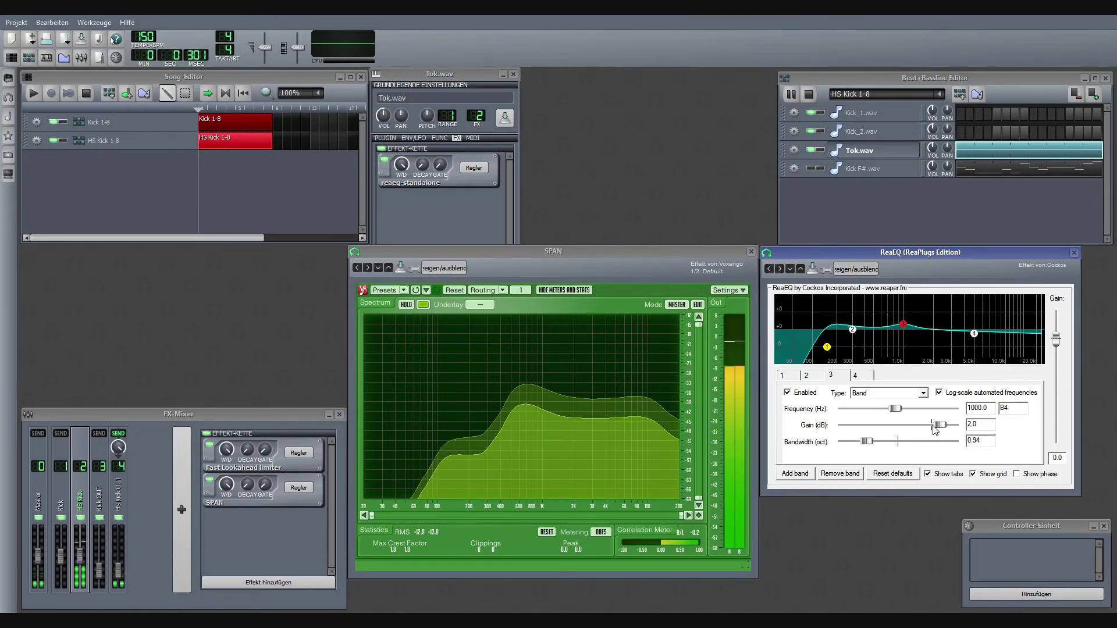
pyautogui.moveTo(899, 412)
pyautogui.mouseDown()
pyautogui.moveTo(935, 427)
pyautogui.moveTo(889, 414)
pyautogui.mouseUp()
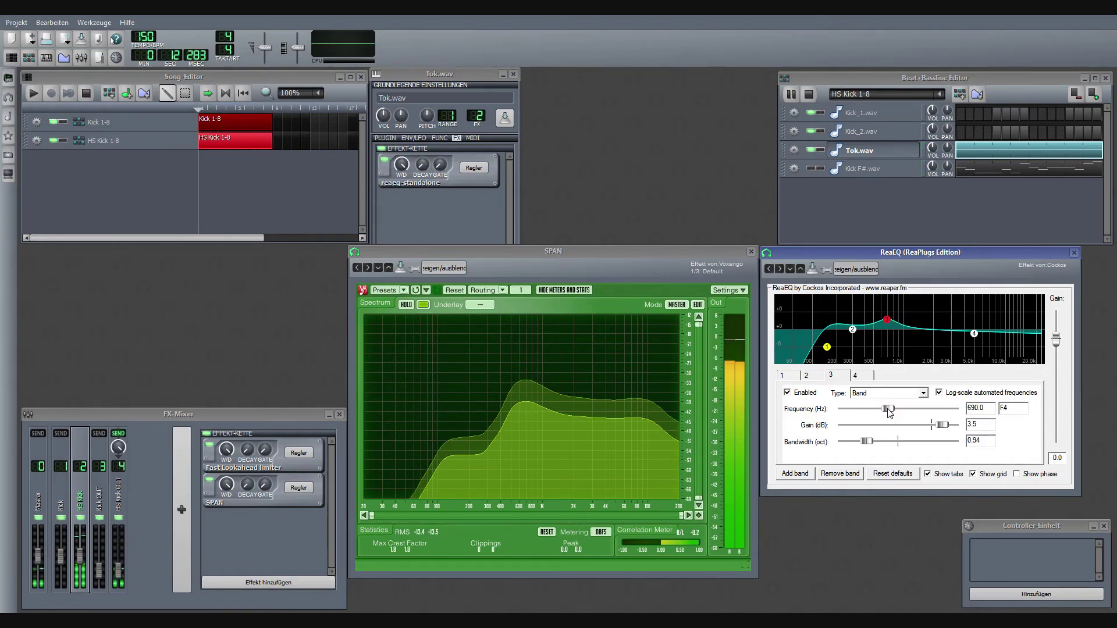
pyautogui.moveTo(889, 414); pyautogui.dragTo(947, 408)
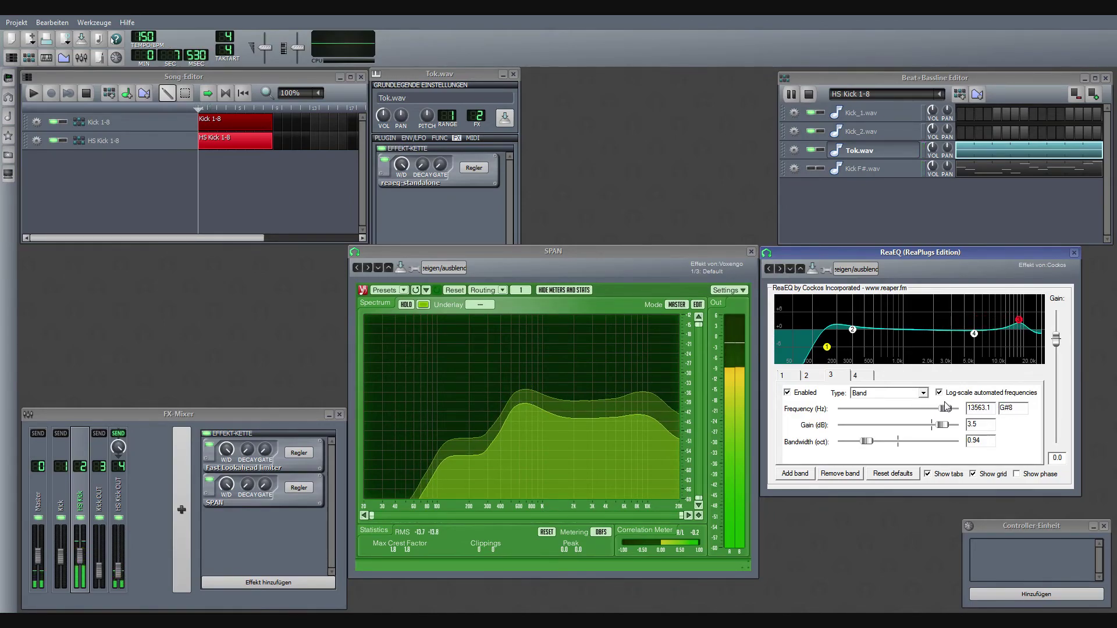
pyautogui.moveTo(947, 408); pyautogui.dragTo(899, 408)
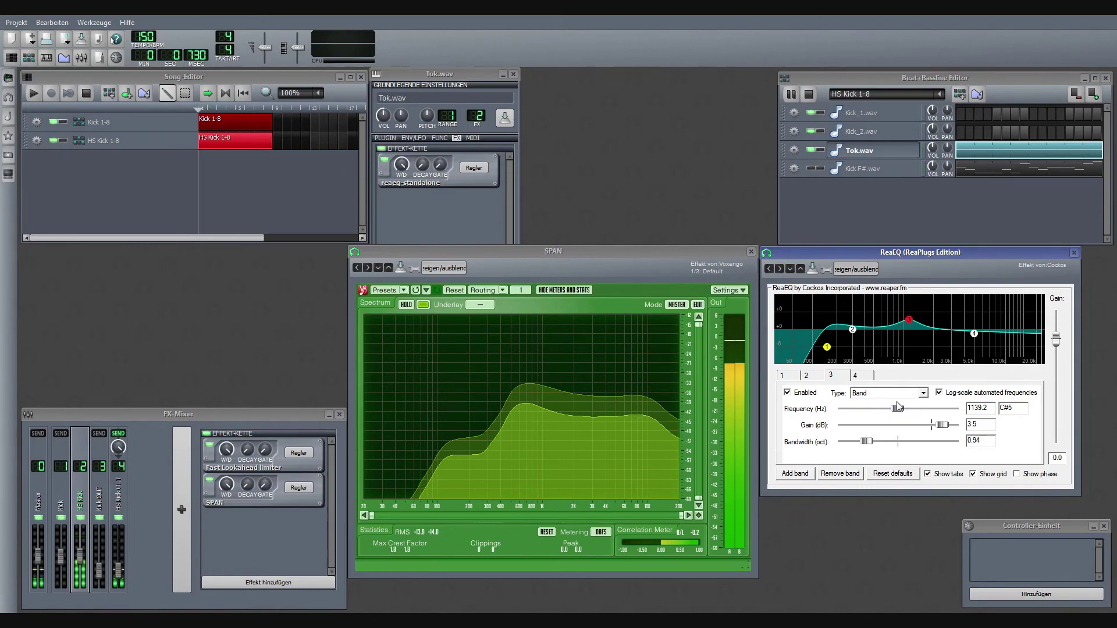
pyautogui.moveTo(899, 407); pyautogui.dragTo(898, 406)
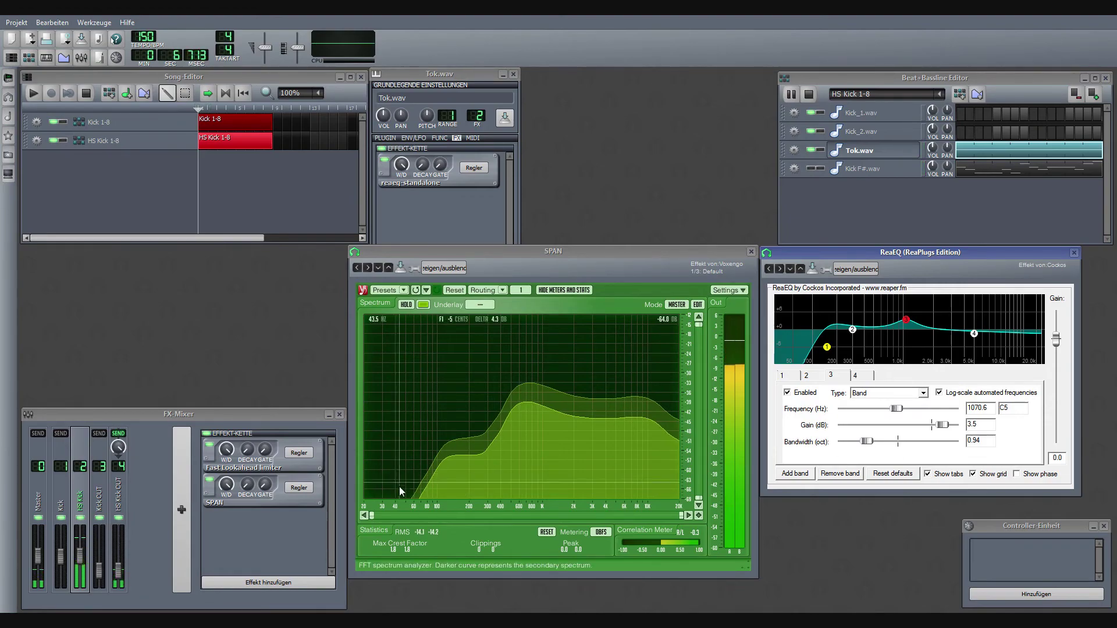
# Step: Close the Tok.wav EQ and settings, mute Tok.wav and let Kick F#.wav play
pyautogui.click(488, 166)
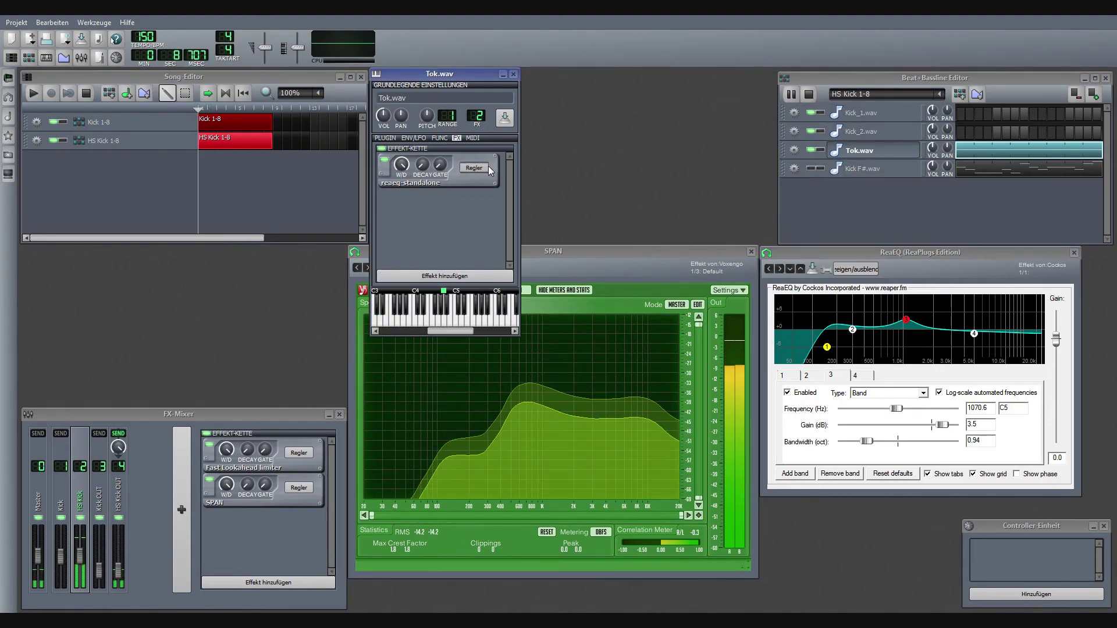
pyautogui.click(882, 151)
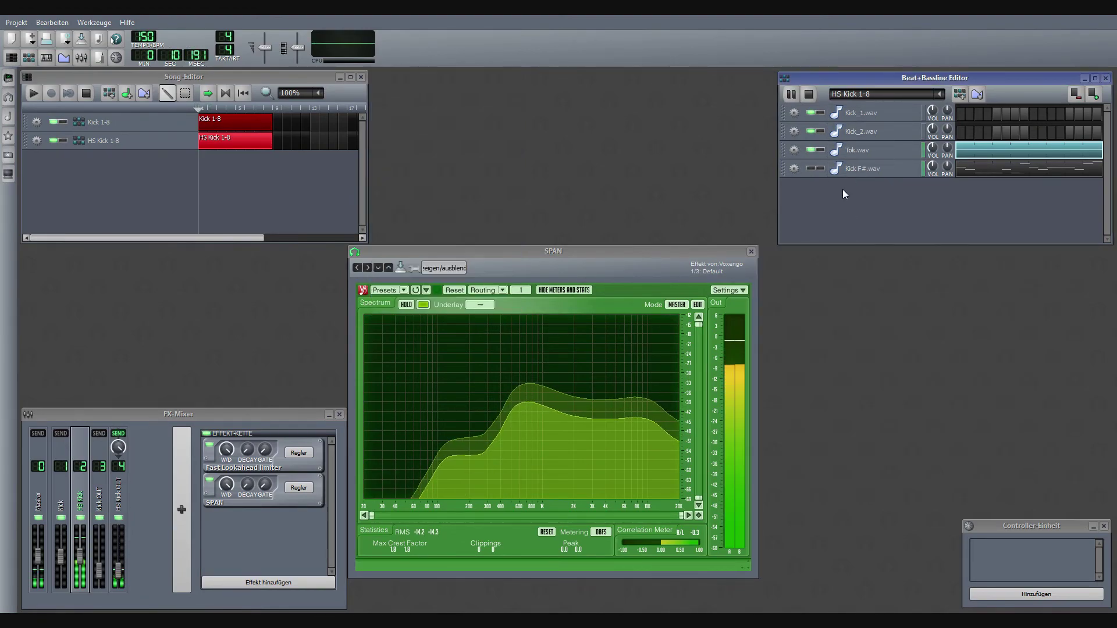
pyautogui.click(812, 149)
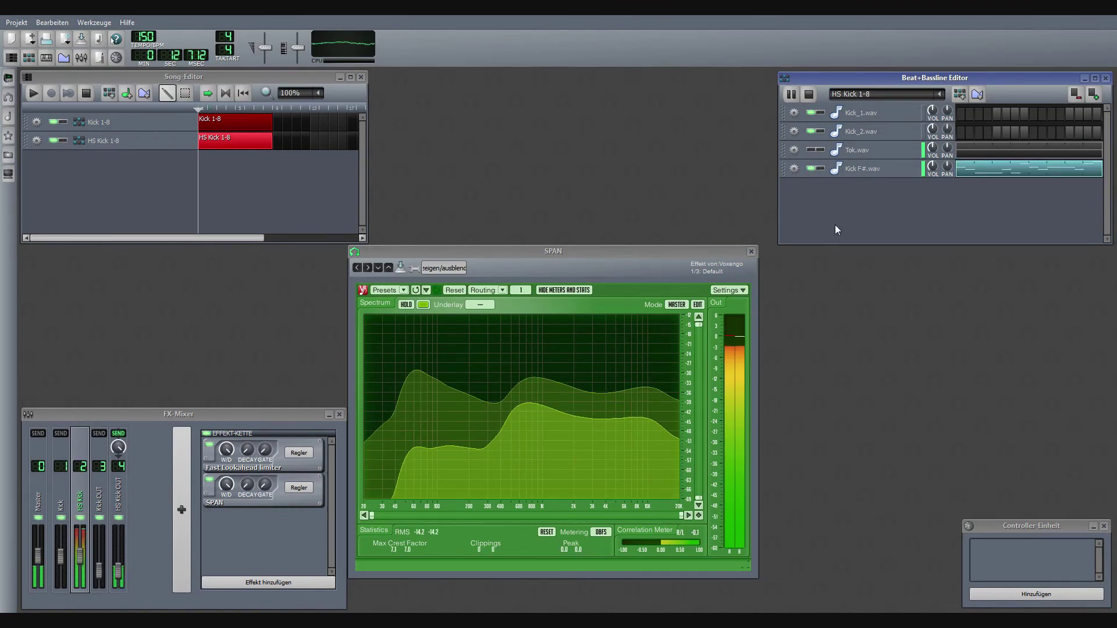
# Step: Bring up the add-effect list in Kick F#.wav's FX chain
pyautogui.click(880, 173)
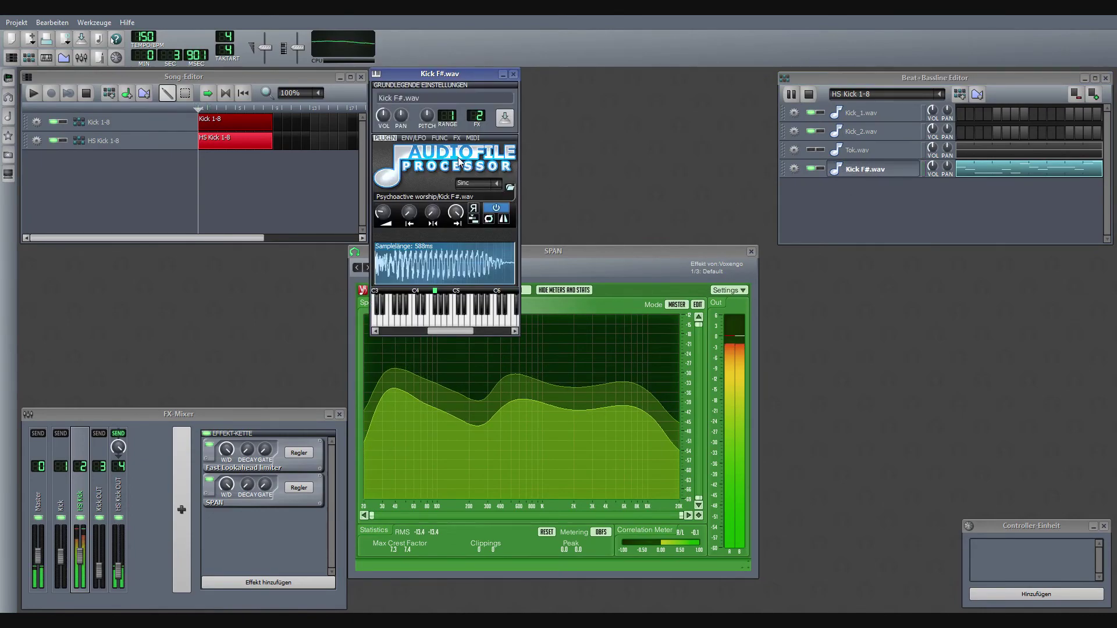
pyautogui.click(456, 138)
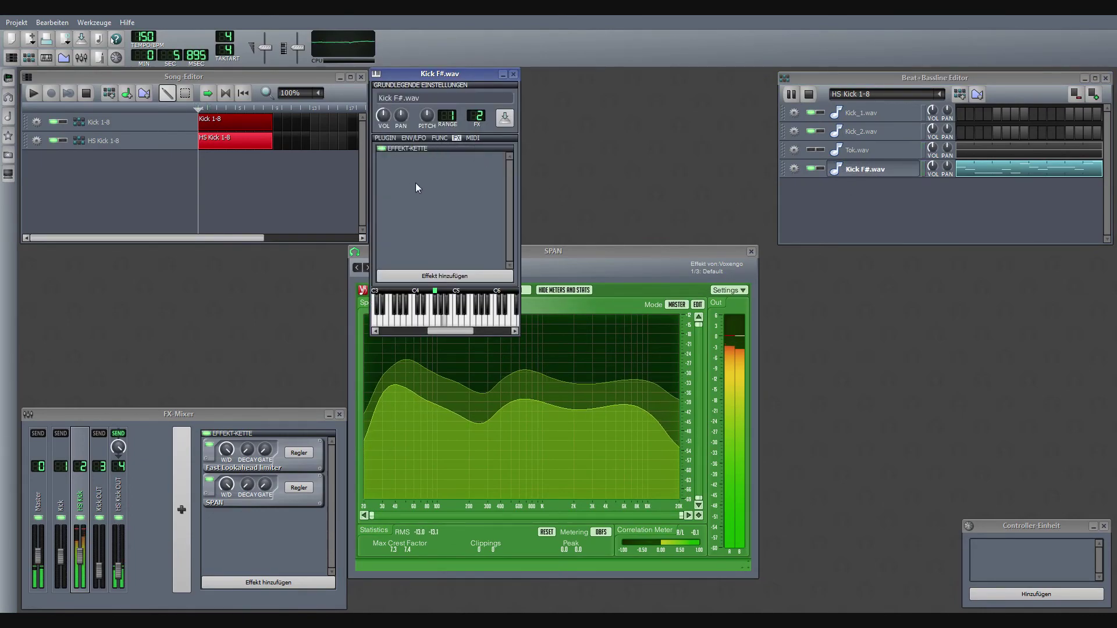
pyautogui.click(445, 276)
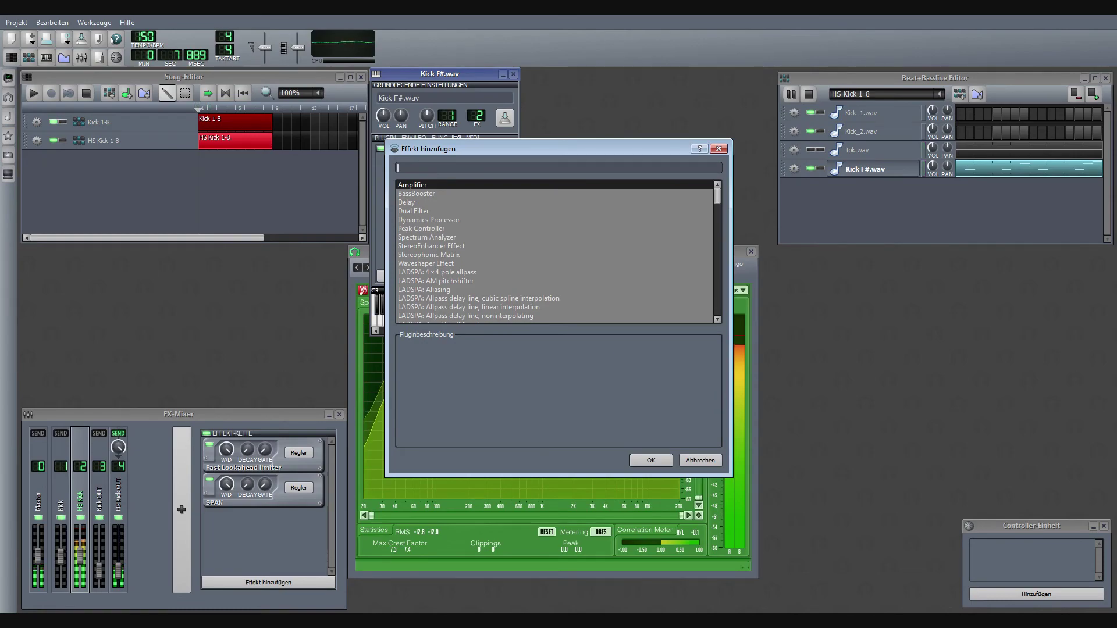
pyautogui.scroll(-15, 557, 251)
# Step: Add ReaEQ to Kick F#.wav with a -1.9 dB high-shelf cut near 6 kHz on band 4
pyautogui.doubleClick(436, 202)
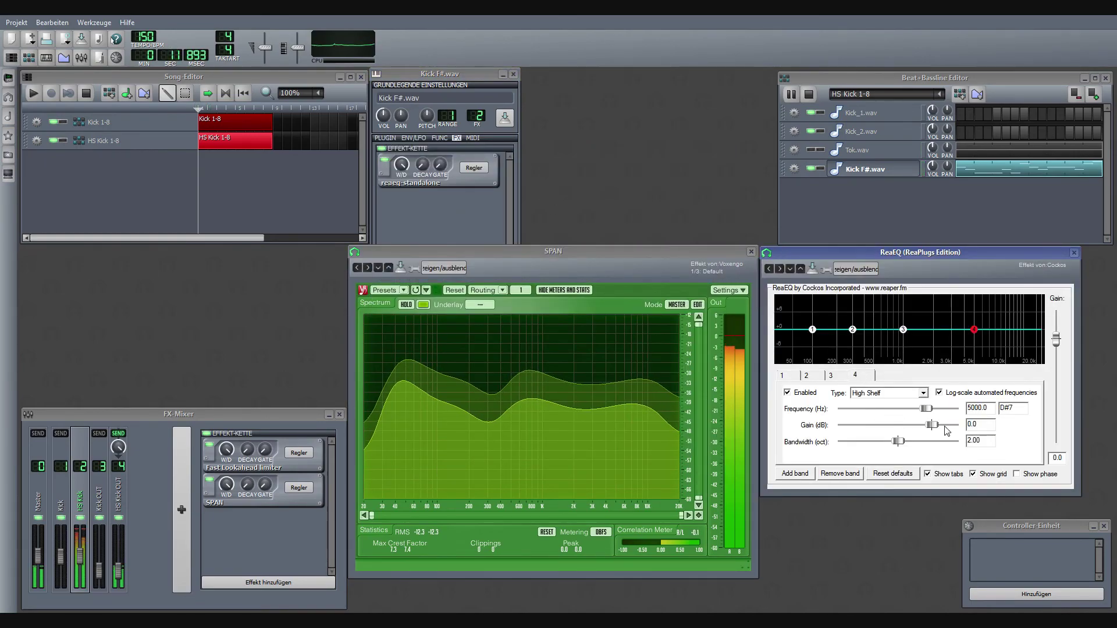
pyautogui.moveTo(932, 424); pyautogui.dragTo(876, 441)
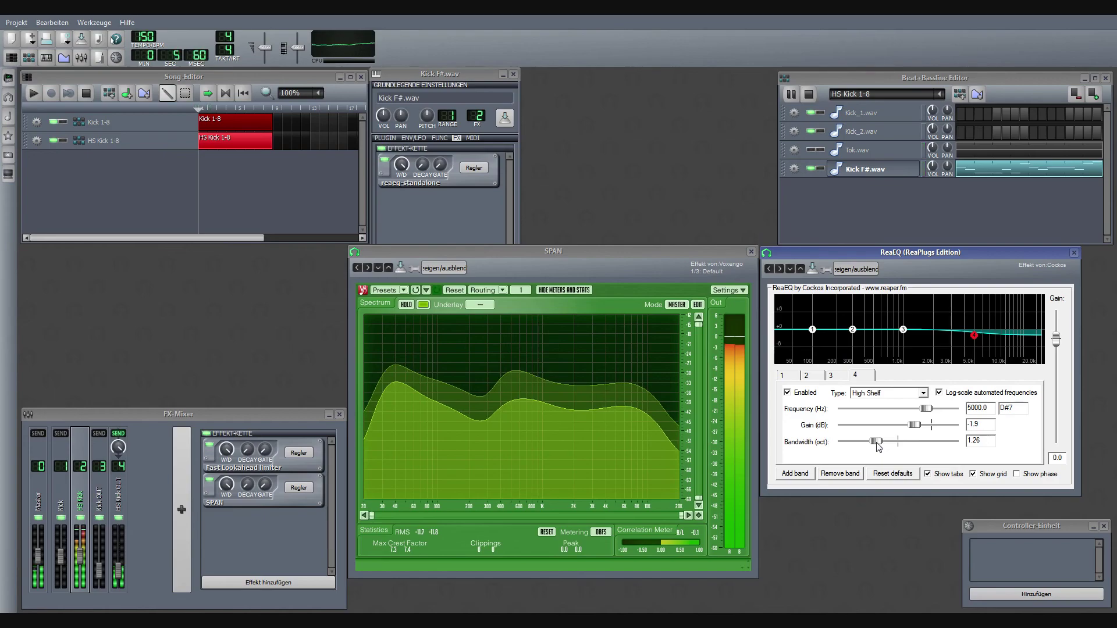
pyautogui.moveTo(930, 407); pyautogui.dragTo(930, 412)
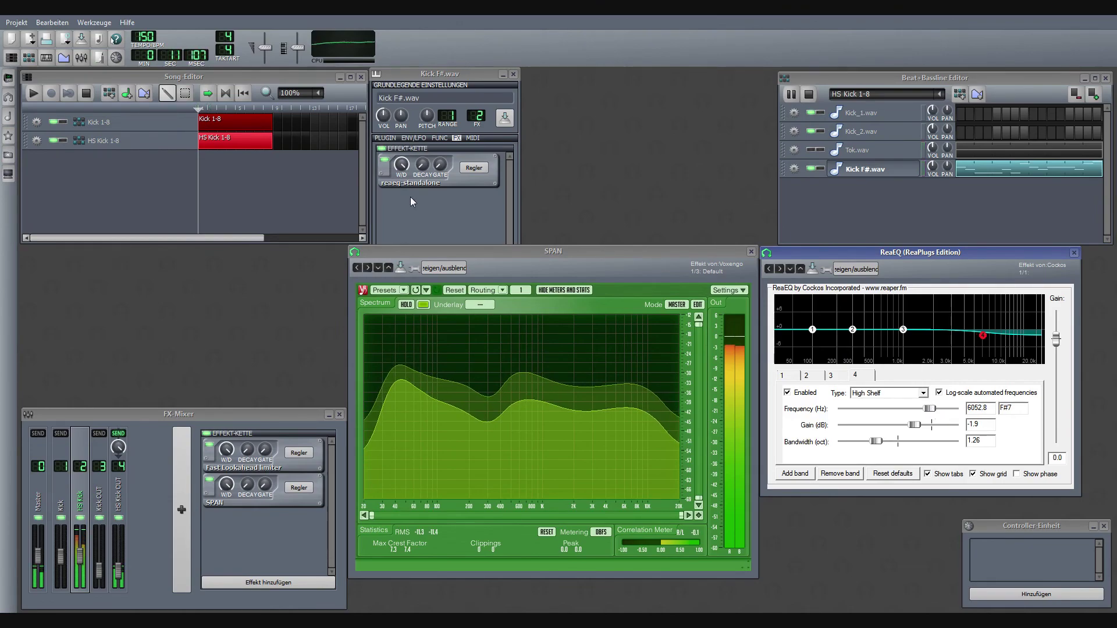
# Step: Close the ReaEQ settings for Kick F#.wav
pyautogui.click(497, 174)
pyautogui.click(474, 168)
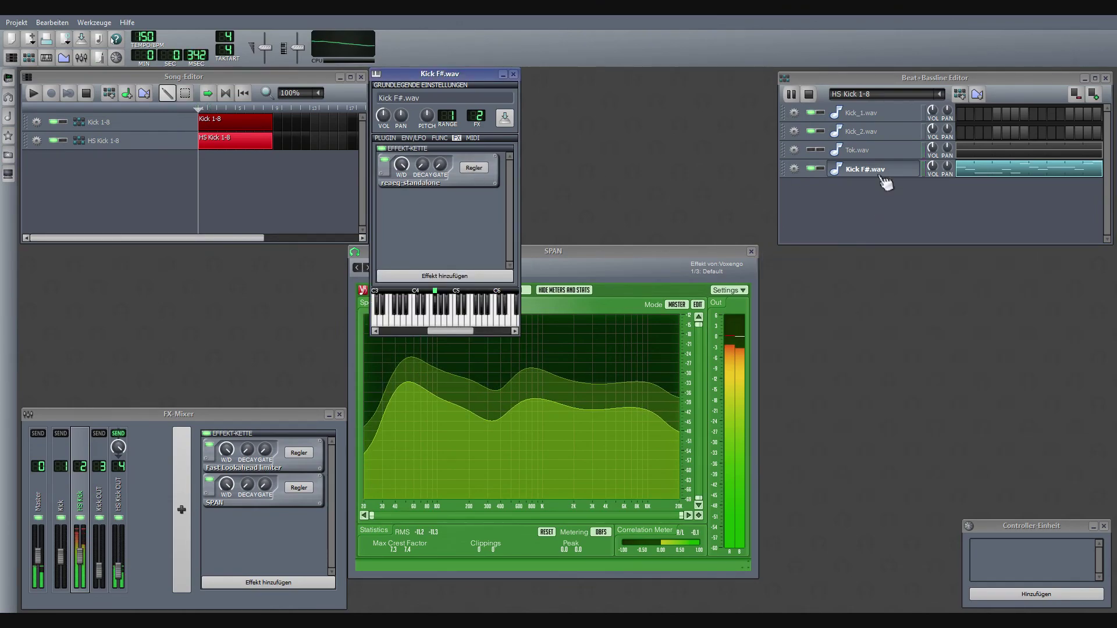
# Step: Close the Kick F#.wav settings, stop playback and close the SPAN analyzer
pyautogui.click(882, 173)
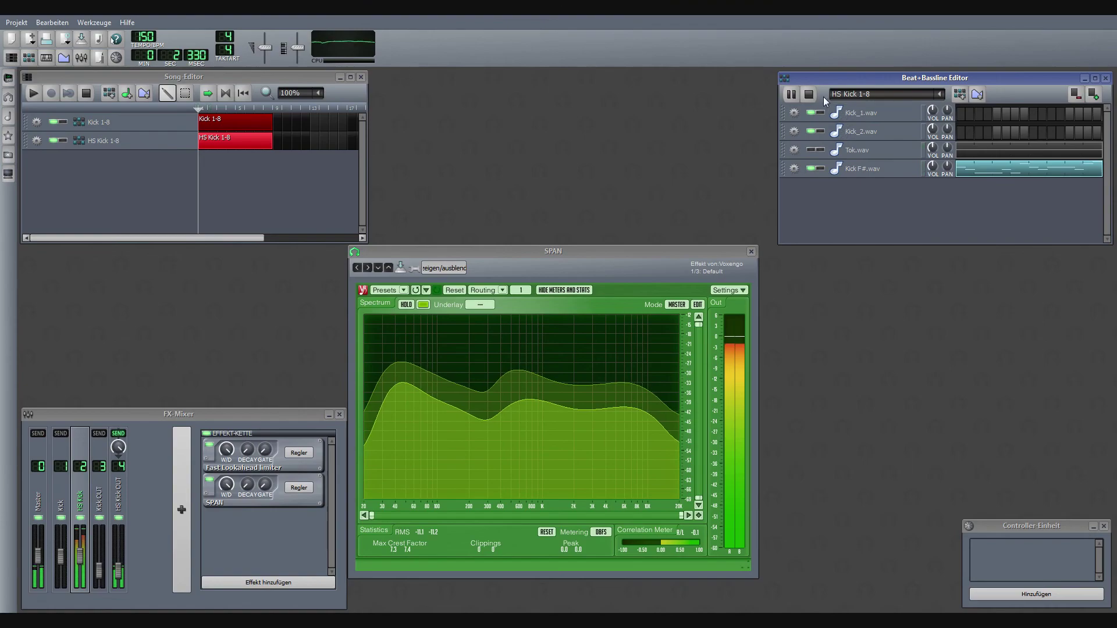
pyautogui.click(810, 94)
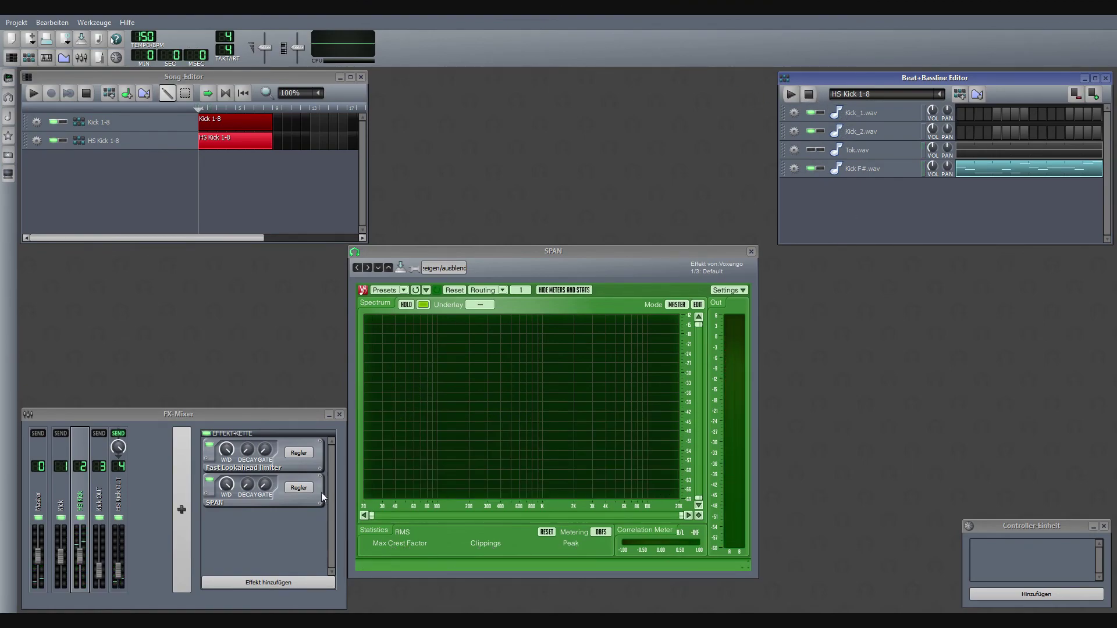
pyautogui.click(261, 543)
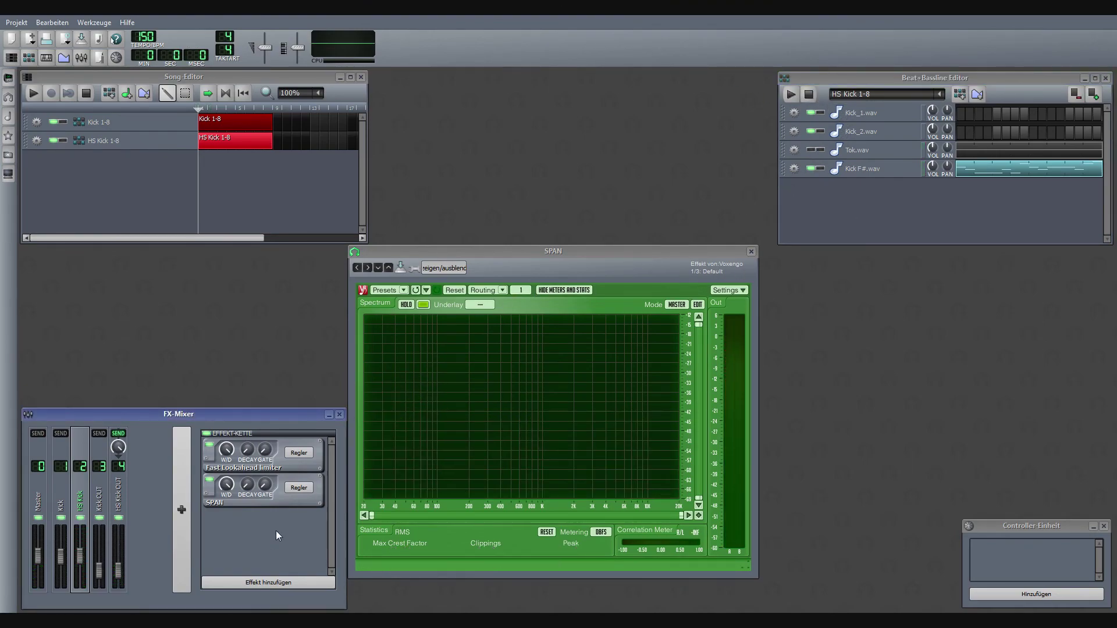
pyautogui.click(298, 487)
# Step: Remove SPAN from the HS Kick mixer channel and save the project
pyautogui.rightClick(308, 501)
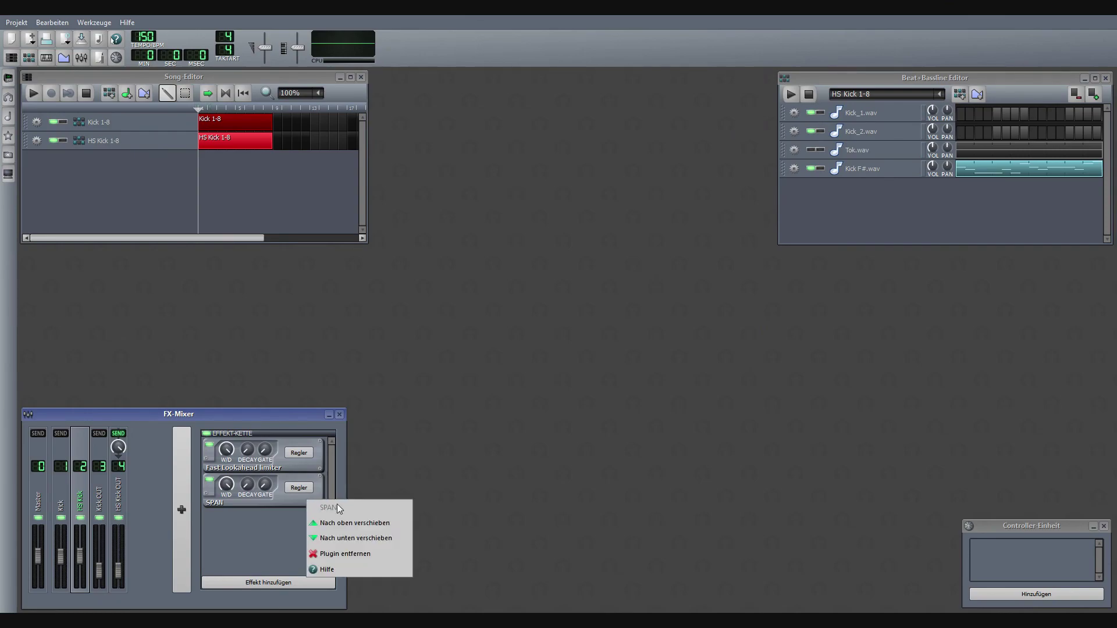
pyautogui.click(377, 557)
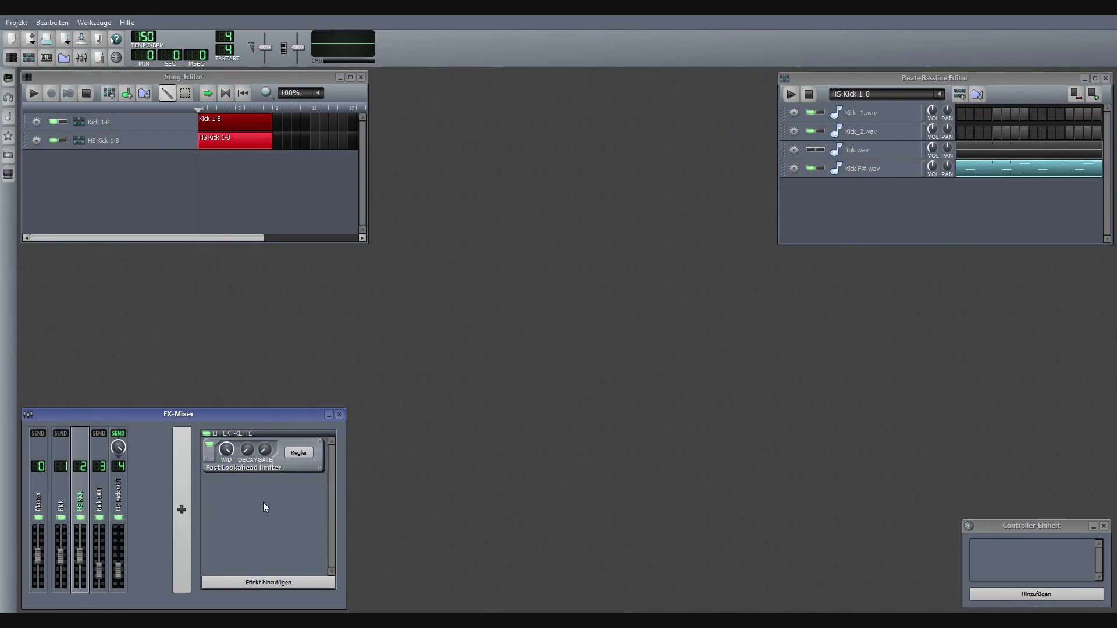
pyautogui.click(16, 22)
pyautogui.click(52, 80)
# Step: Save the project as a new version, Worship-04
pyautogui.click(16, 21)
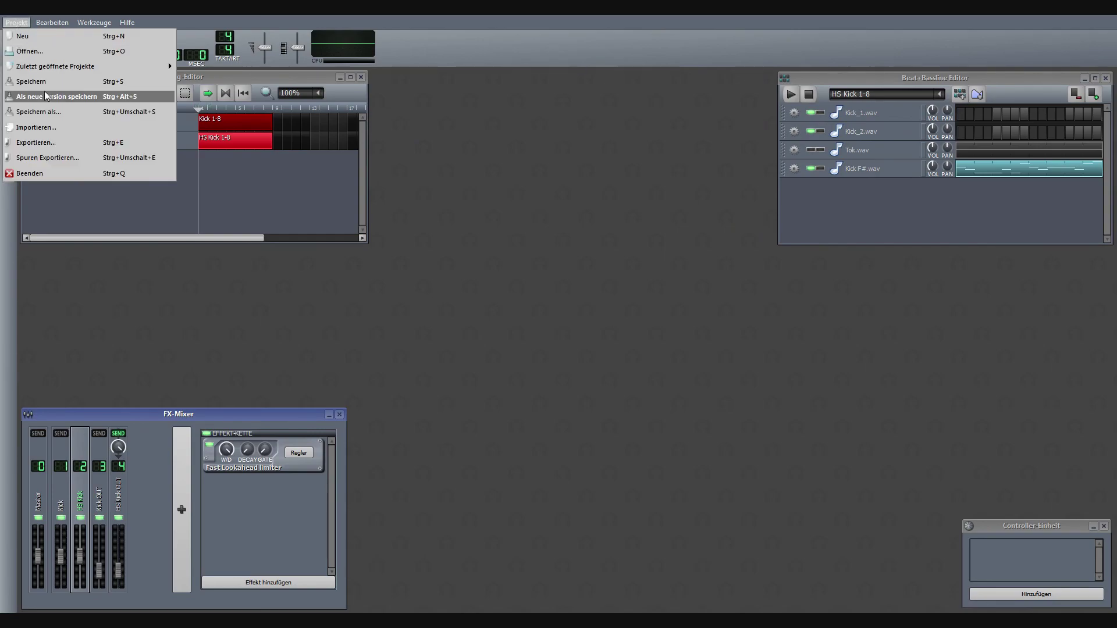
pyautogui.click(44, 97)
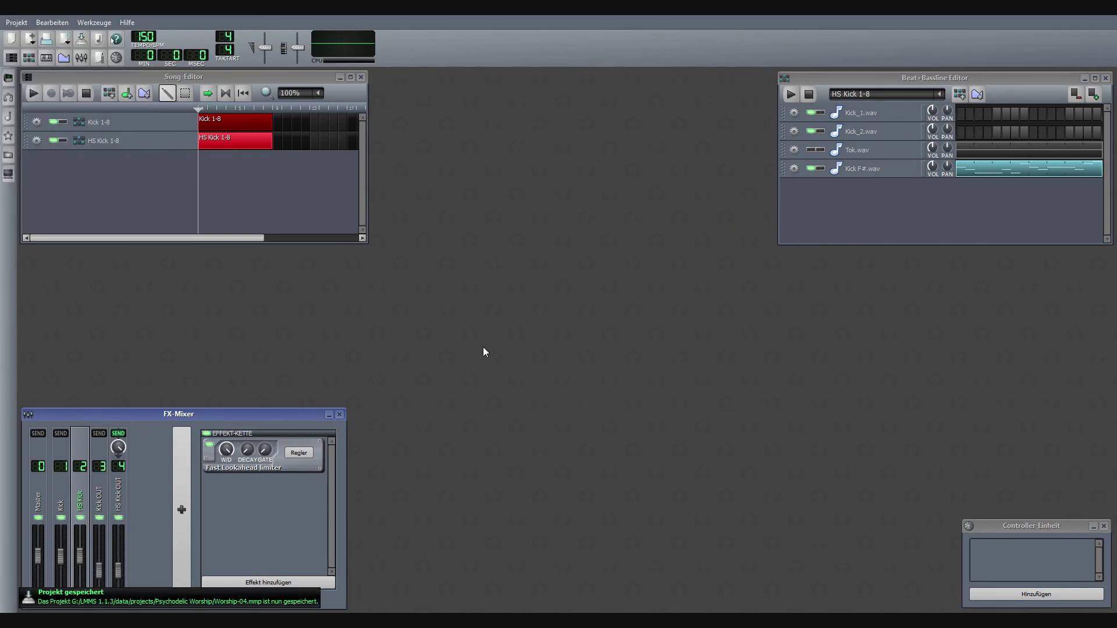